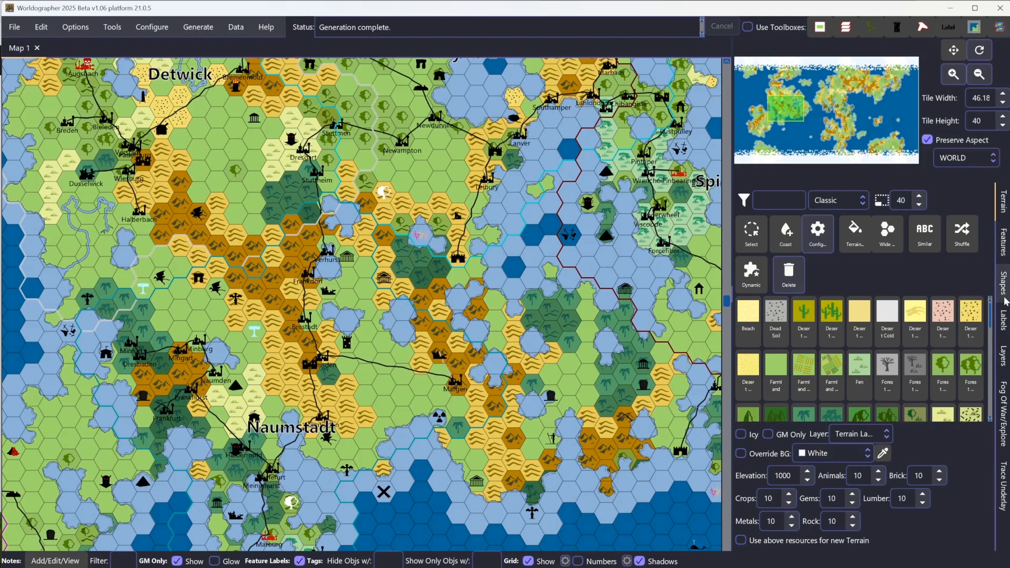
- Look through the terrain tiles in the Classic terrain palette
drag(993, 316, 995, 379)
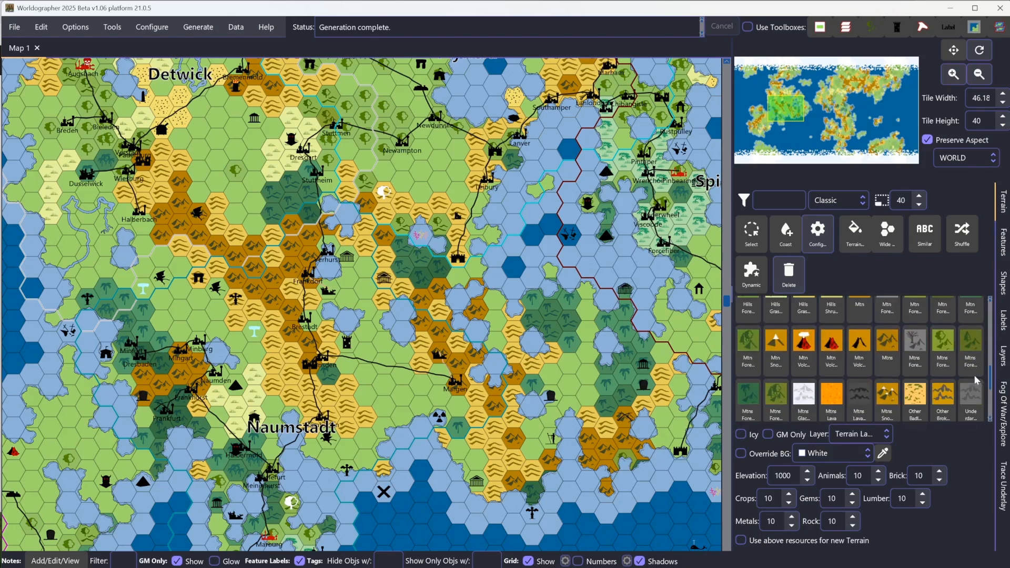
mouse_move(989, 383)
mouse_down()
mouse_move(987, 351)
mouse_move(989, 368)
mouse_up()
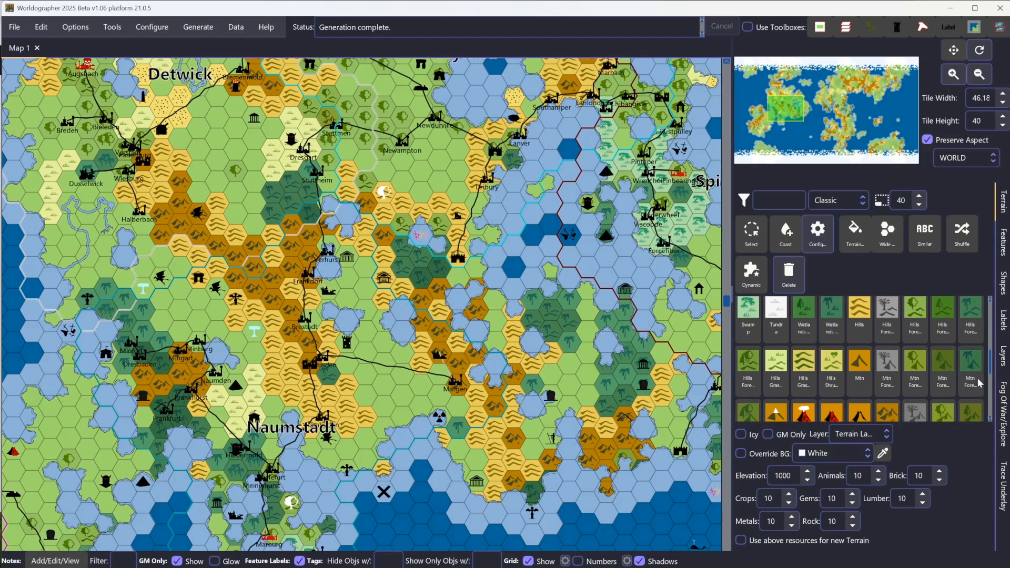
- Review the setup options for a new world/kingdom map and a new city/town/village map without generating either
click(18, 28)
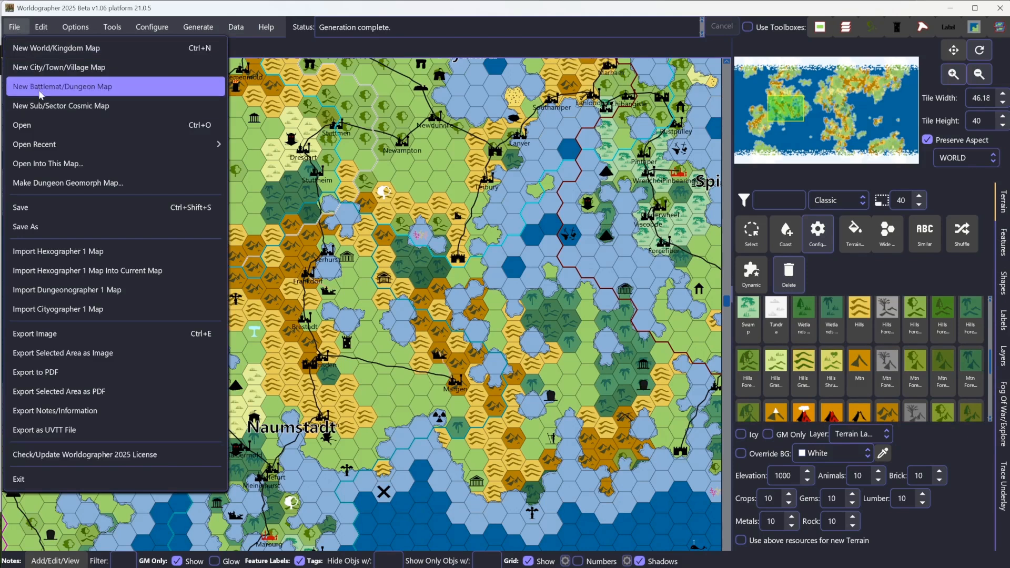
click(34, 55)
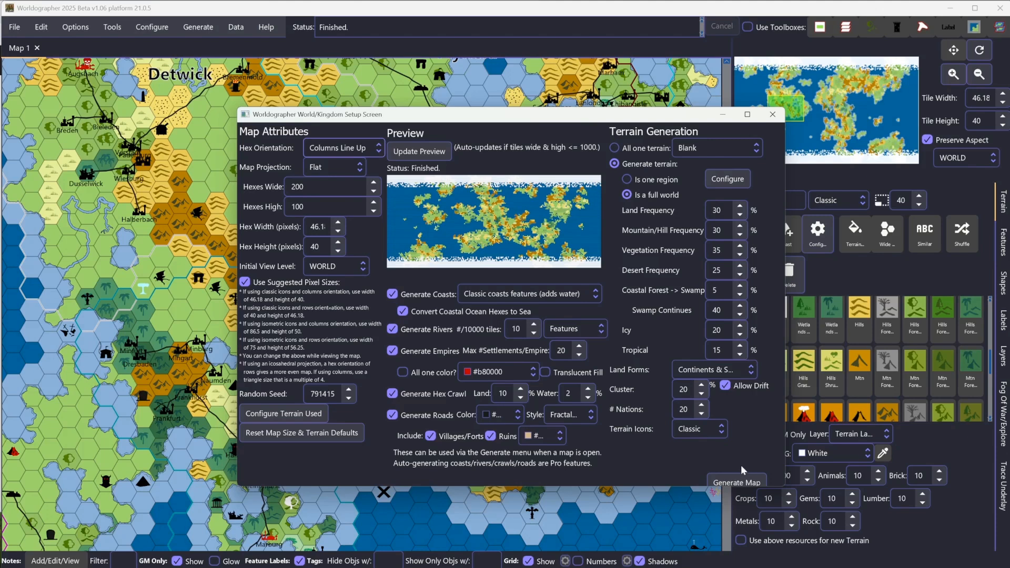
click(768, 121)
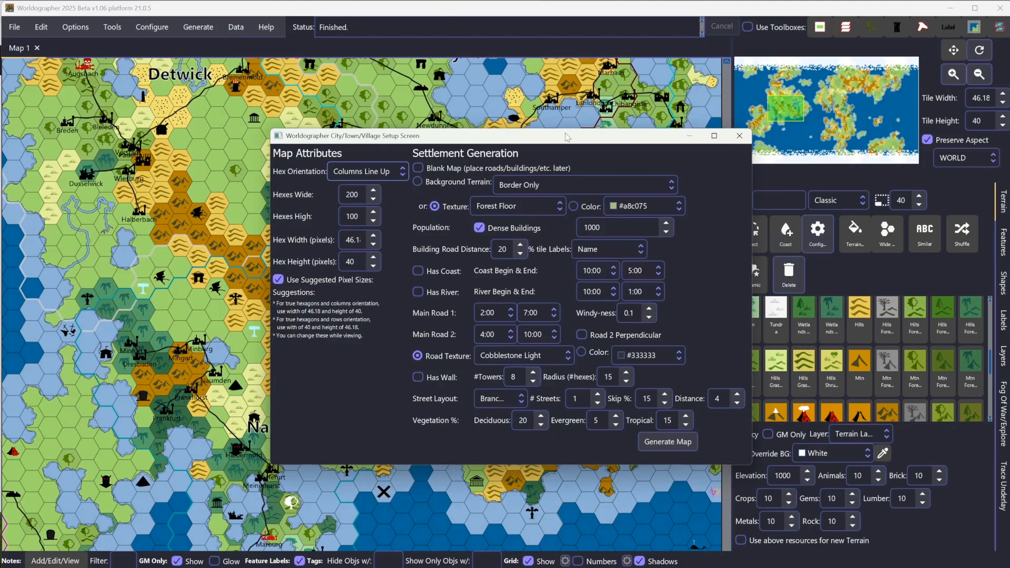
click(740, 137)
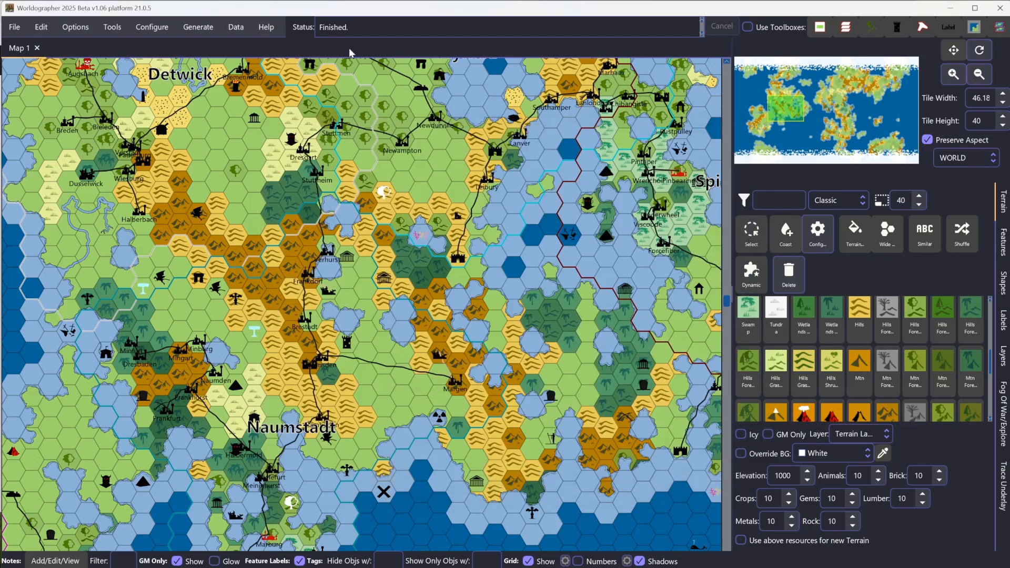
- Review the setup options for a new battlemat/dungeon map and a new cosmic sub/sector map without generating either
click(15, 27)
click(58, 91)
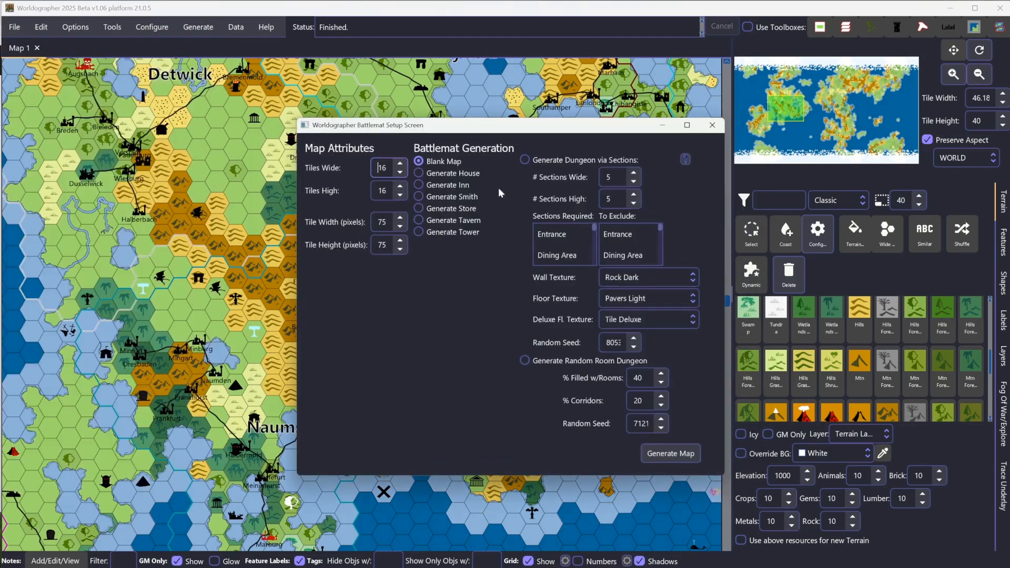
click(710, 131)
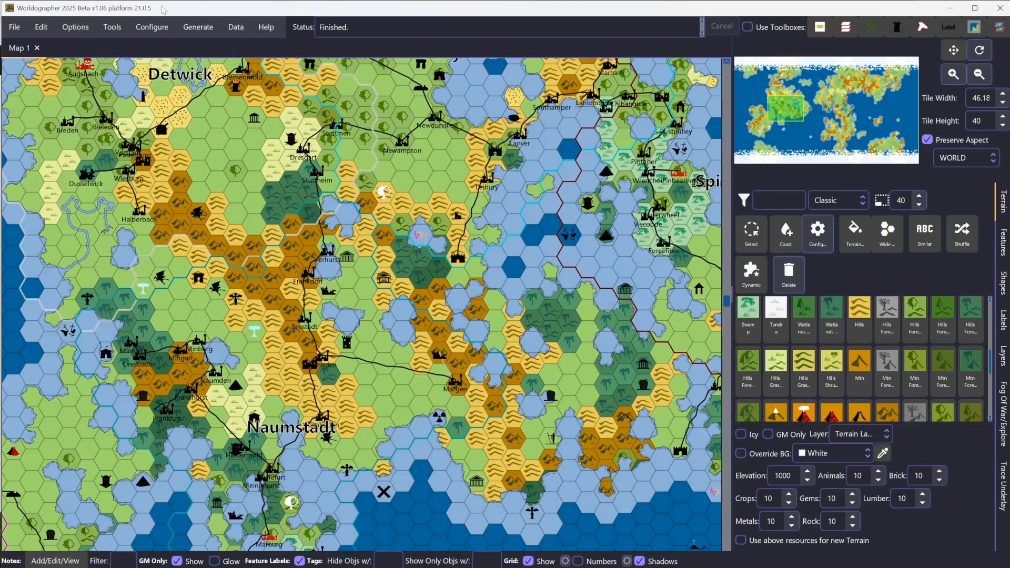
click(14, 27)
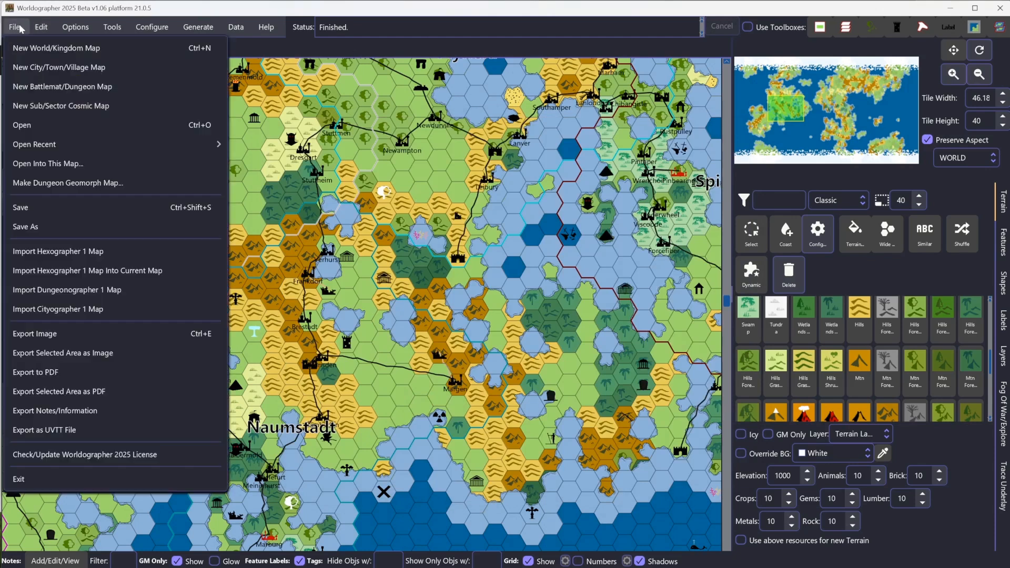
click(42, 105)
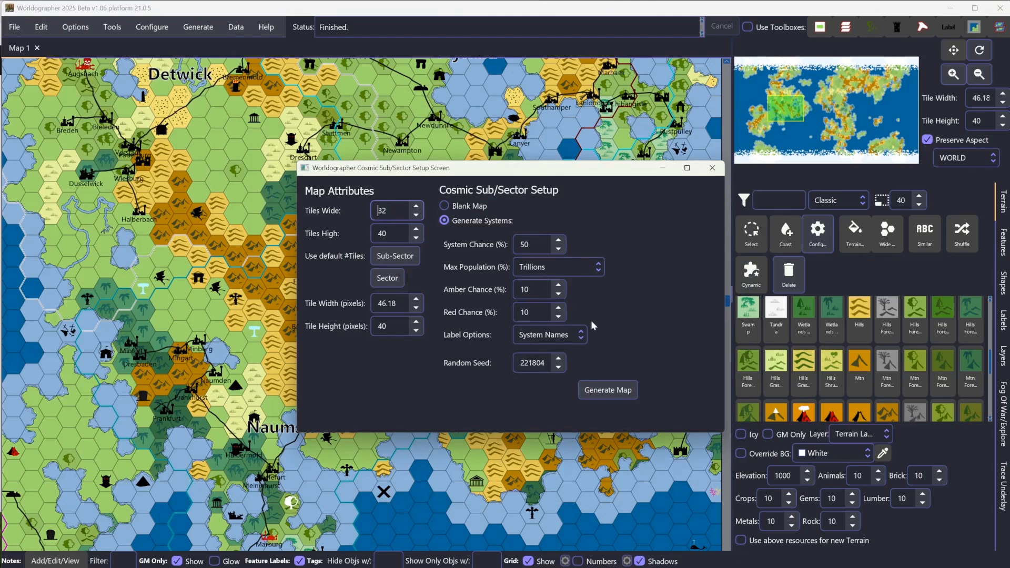
click(715, 171)
- Review the options for importing a Hexographer 1 map into the current map, without importing anything
click(15, 30)
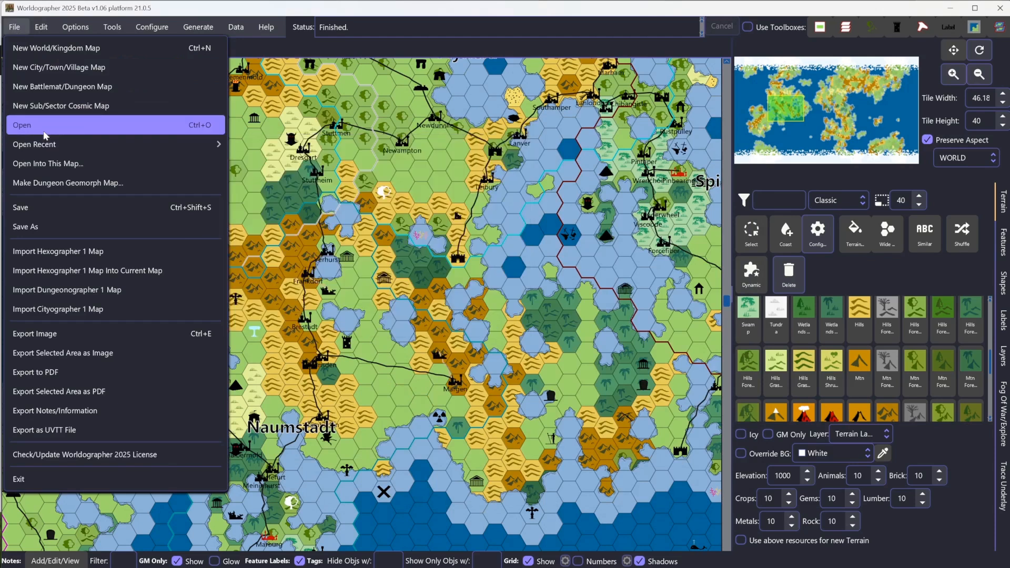
mouse_move(49, 140)
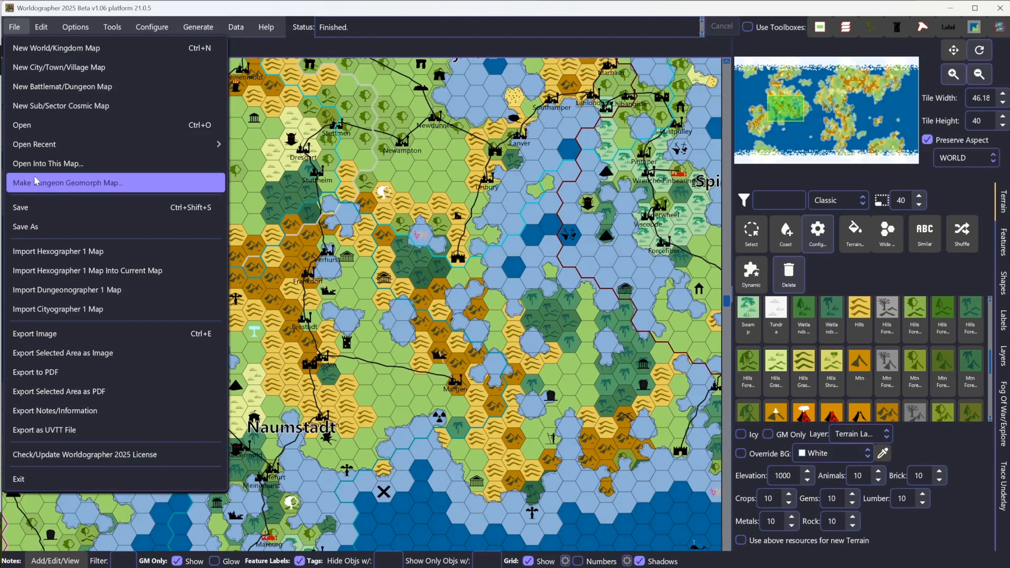
click(167, 269)
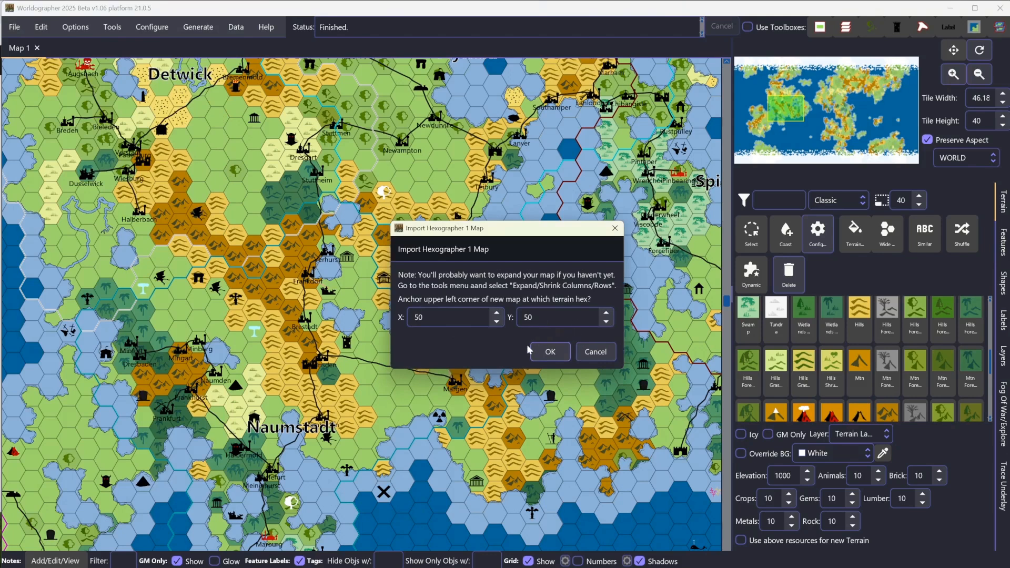
click(589, 352)
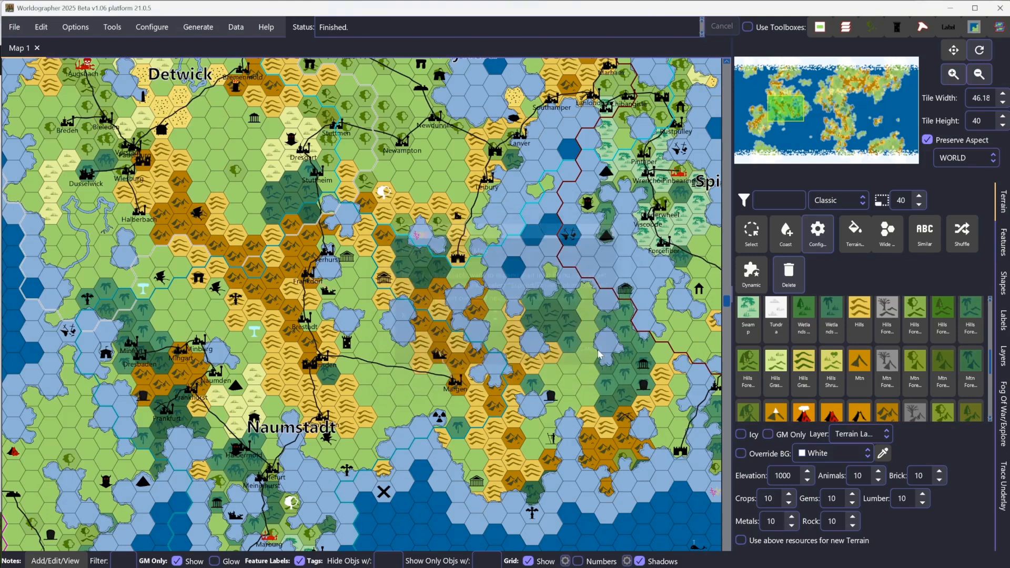
- Try to export the selected map area as an image
click(17, 33)
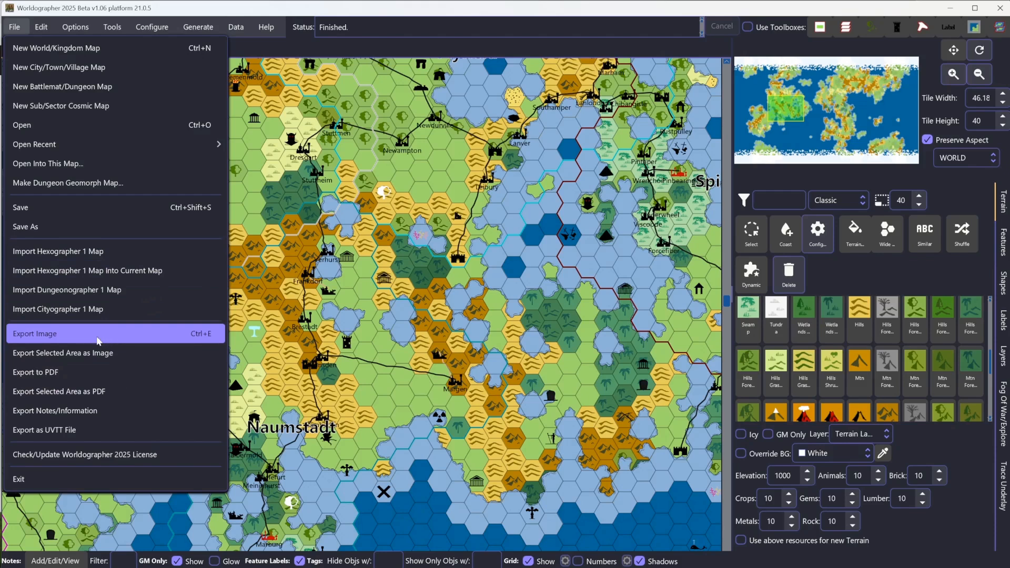
click(74, 358)
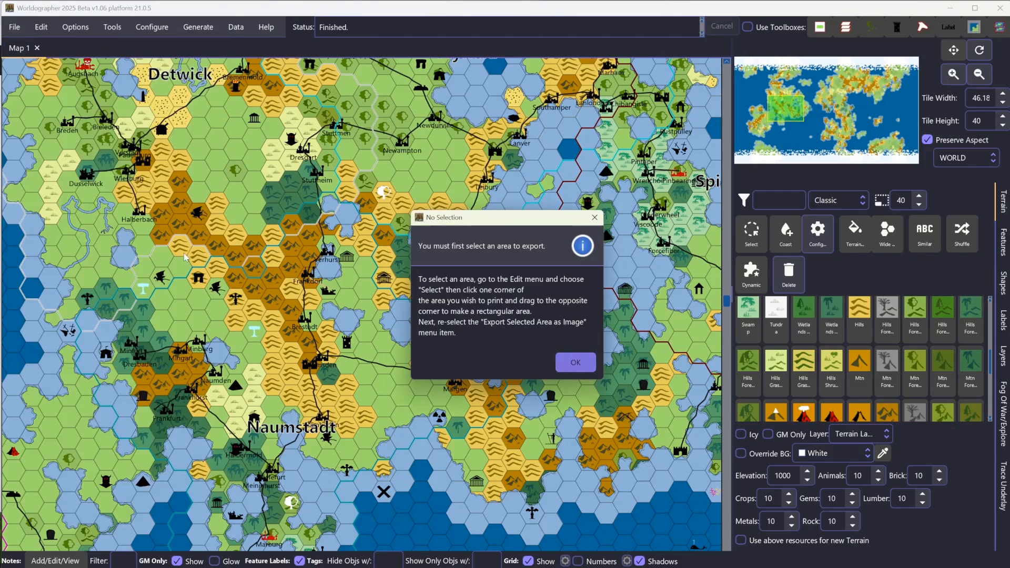
click(575, 356)
- Select a large rectangular map area spanning from southwest of Detwick's coastline label down past Naumstadt and east to the inland sea
click(41, 27)
click(59, 51)
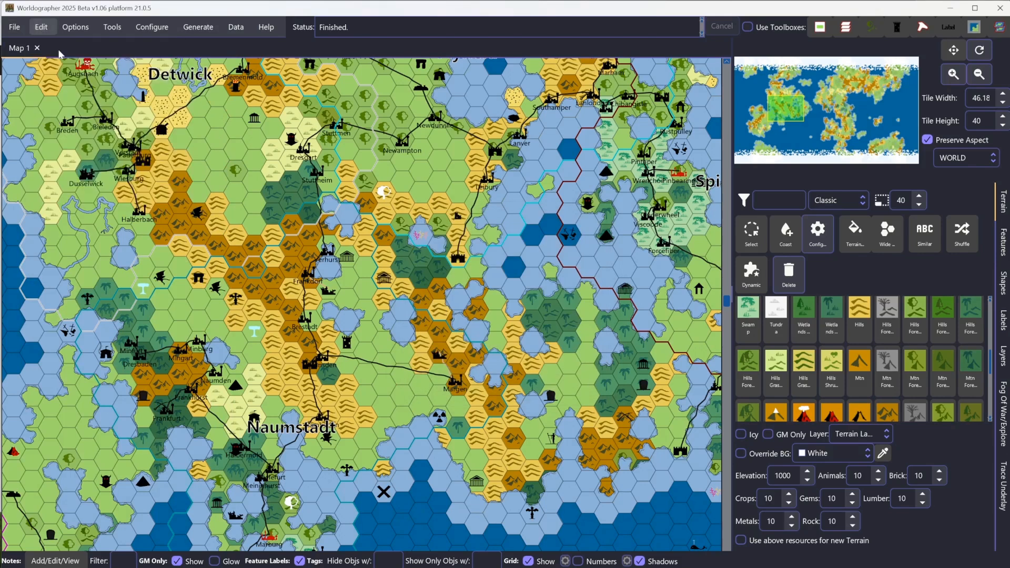
drag(169, 109, 586, 461)
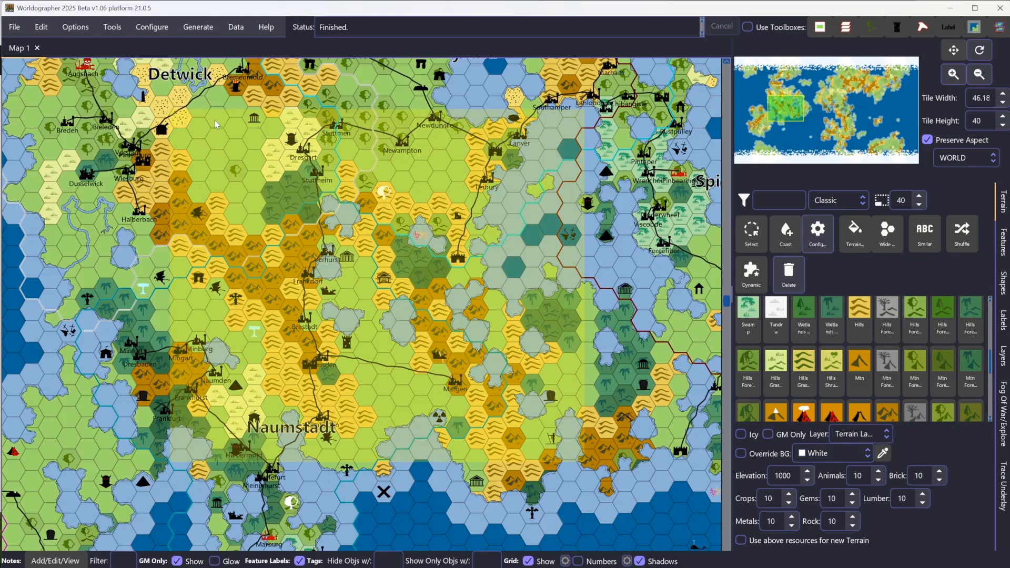
- Export the map as an image at its current tile size with a DPI of 72
click(14, 26)
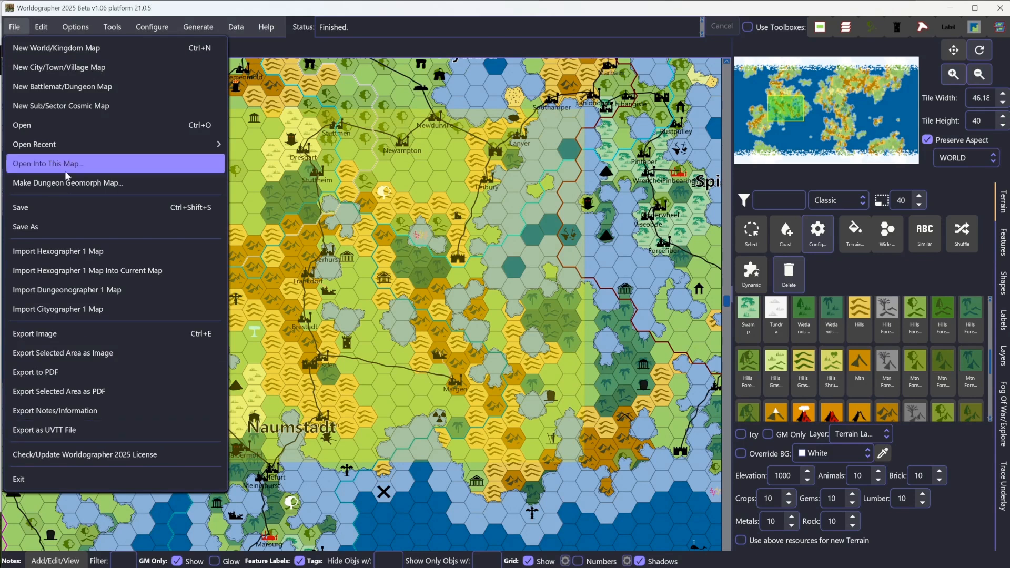
click(58, 336)
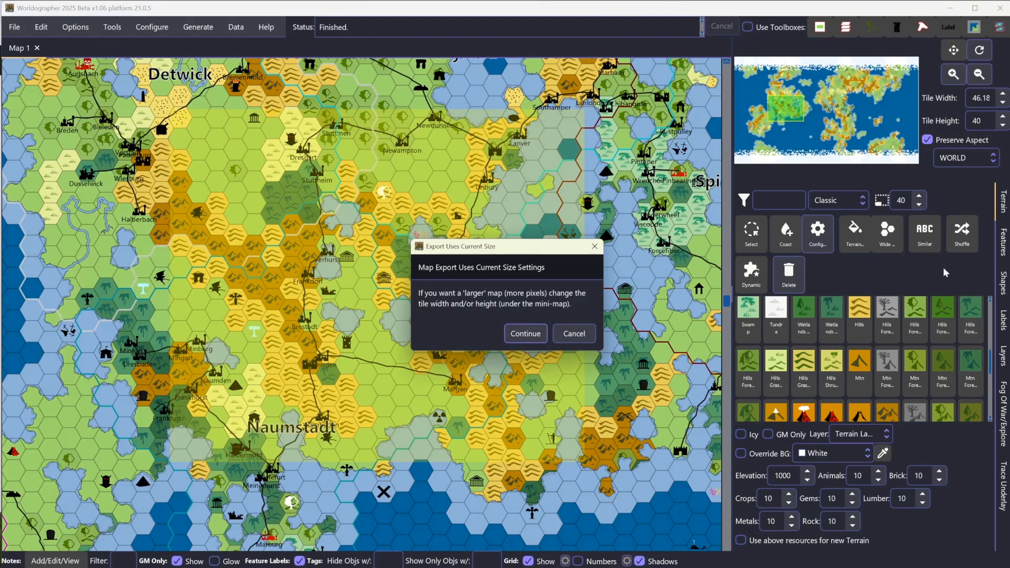
click(525, 334)
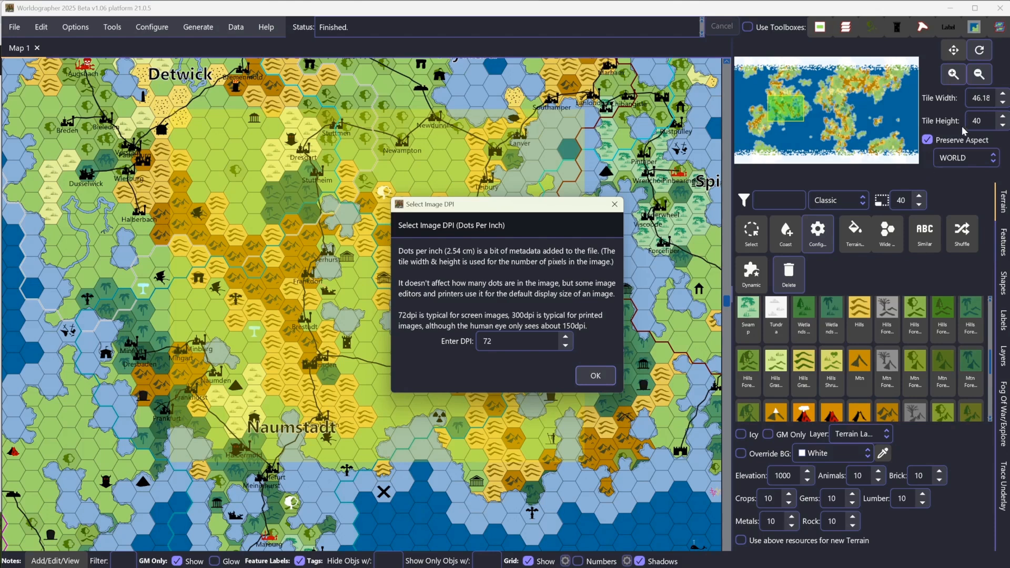
click(596, 375)
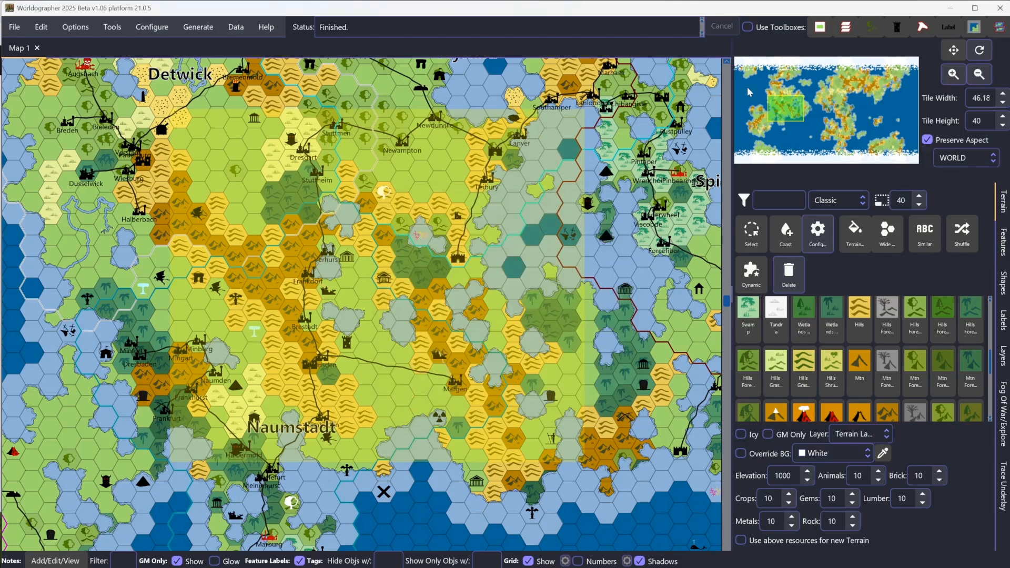
- Set up a PDF export of the selected area, scaled to one full page
click(14, 27)
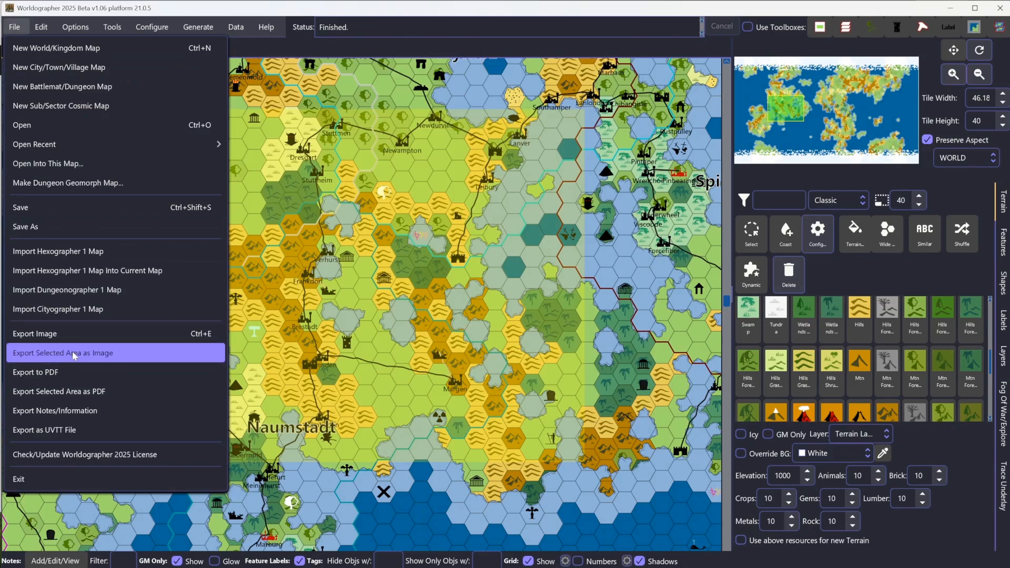
click(52, 398)
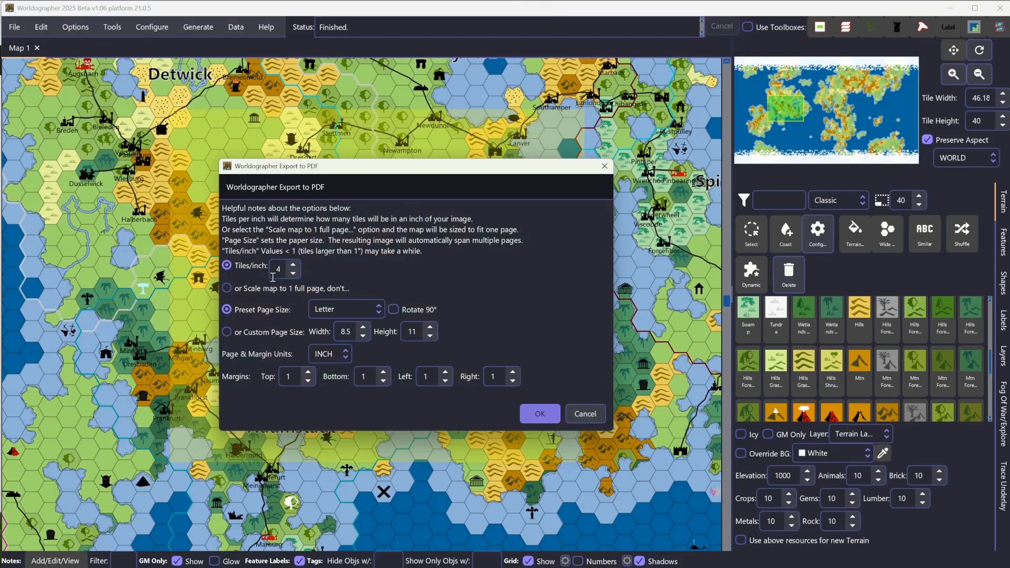
click(238, 287)
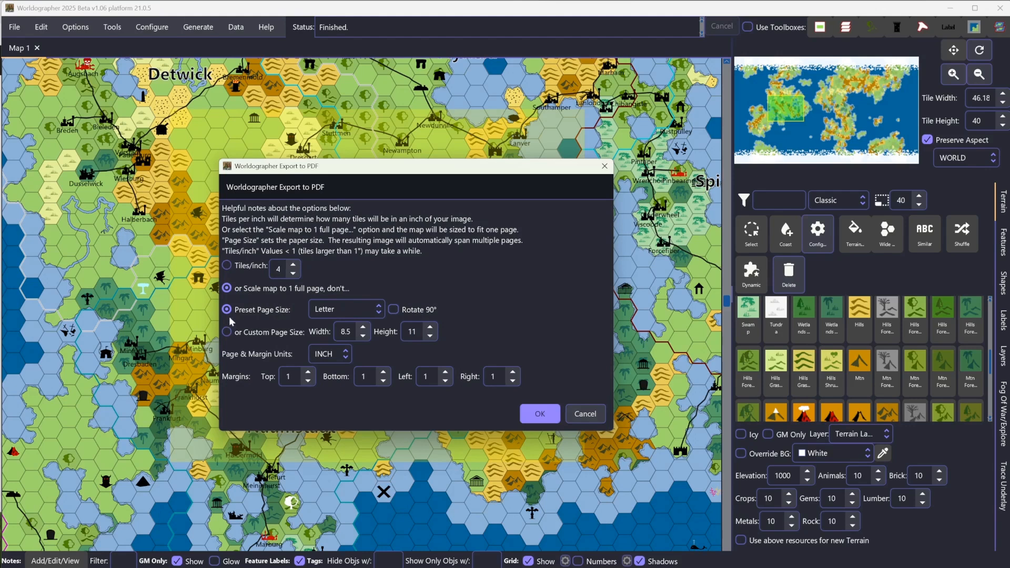
- Look through the preset page sizes available for the PDF export
click(333, 310)
scroll(349, 447, down, 1)
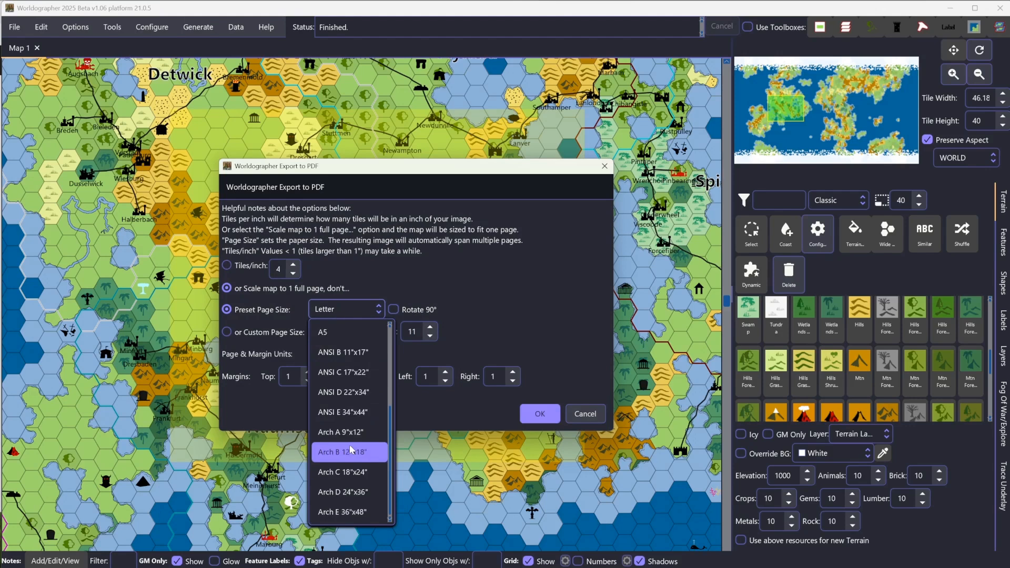
scroll(349, 444, up, 3)
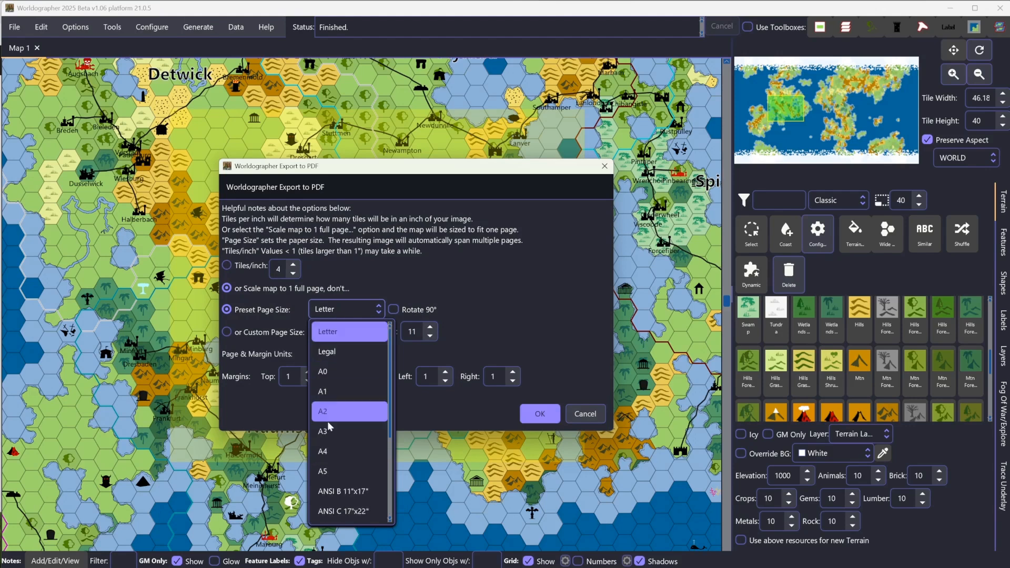
scroll(331, 436, down, 2)
scroll(330, 408, up, 1)
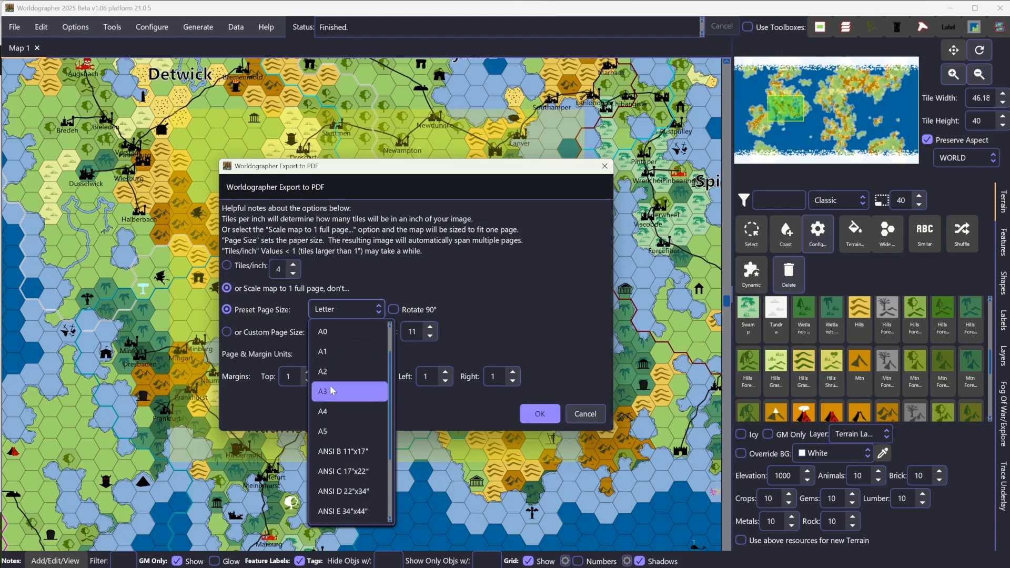
scroll(350, 463, down, 2)
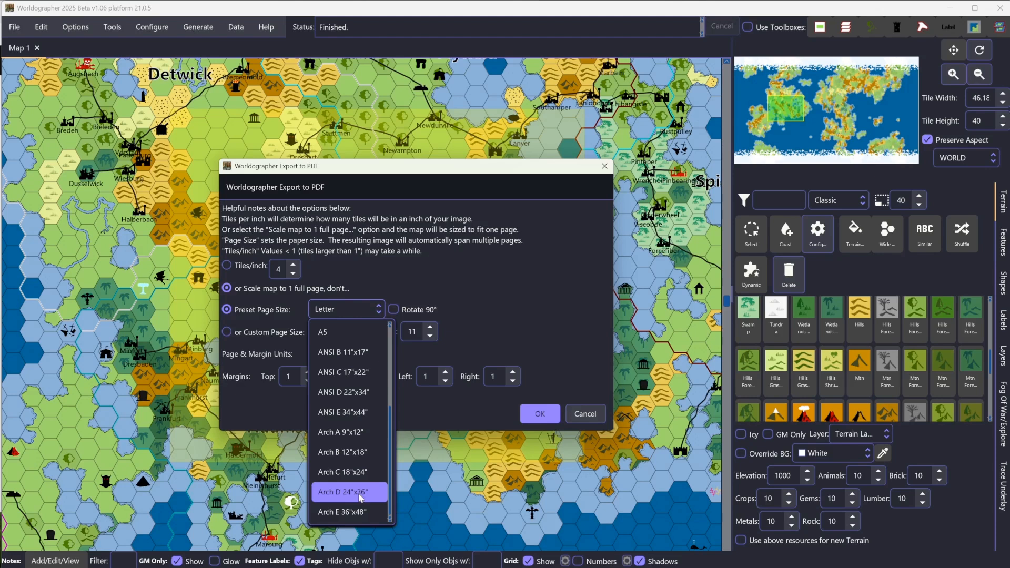
click(519, 258)
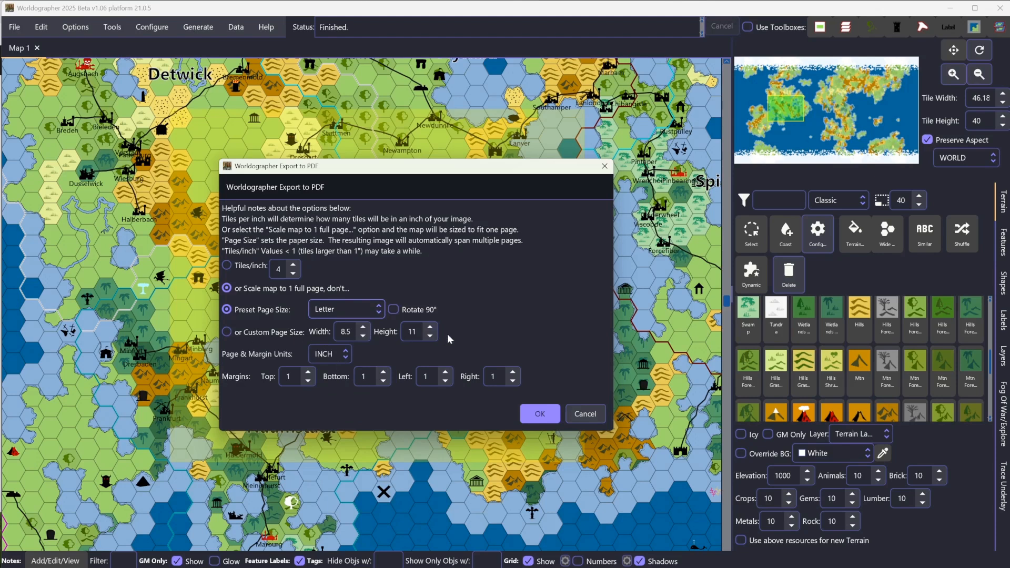
click(354, 309)
click(484, 316)
- Check the available page and margin units, and abandon the PDF export
click(329, 356)
click(468, 352)
click(578, 418)
- Review the data and format options for exporting notes and world information, without exporting
click(14, 27)
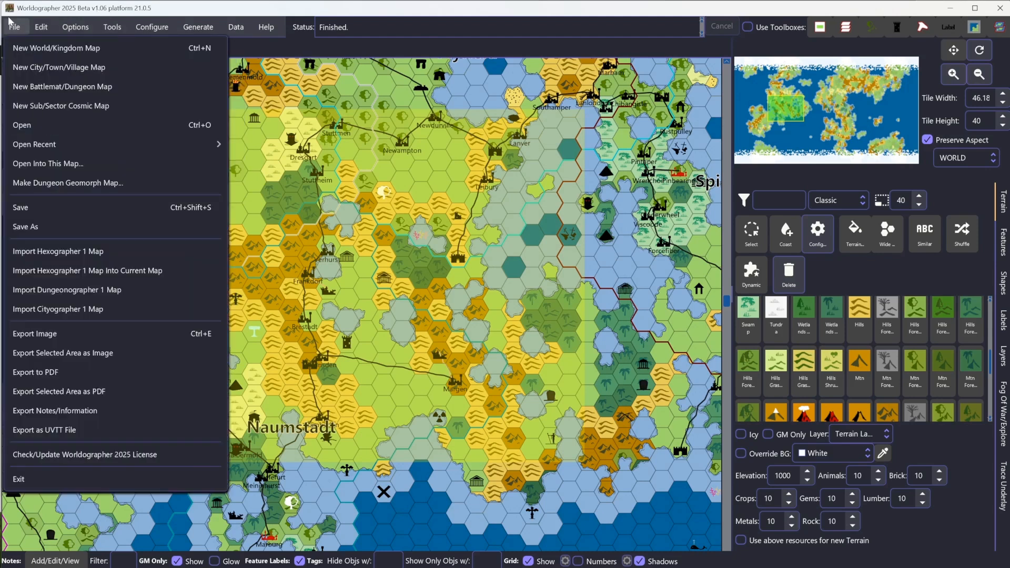
click(55, 411)
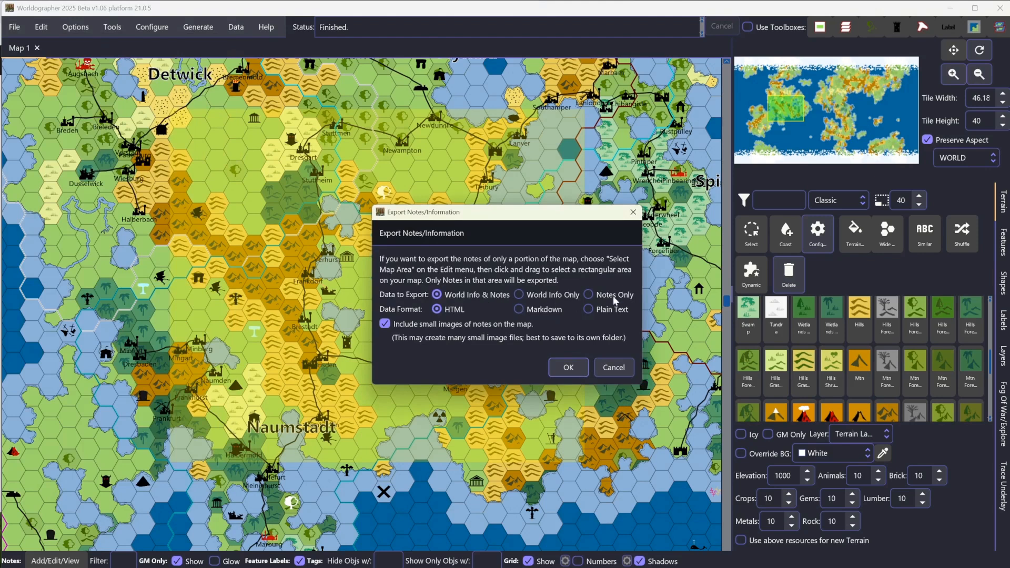
click(610, 368)
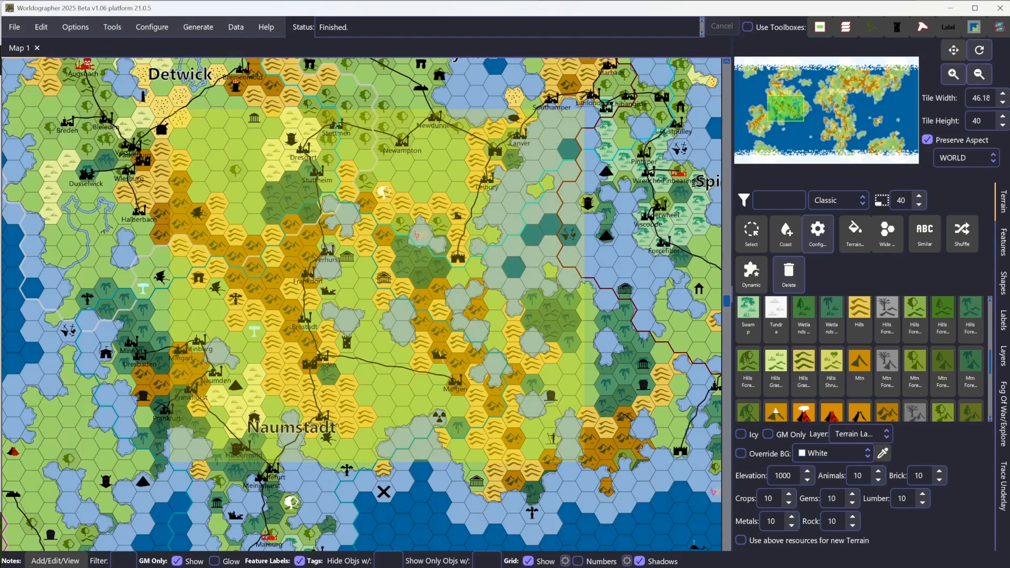
- Enable adding, editing and viewing notes with map area selection off, and review the note for the city of Mingart
click(56, 562)
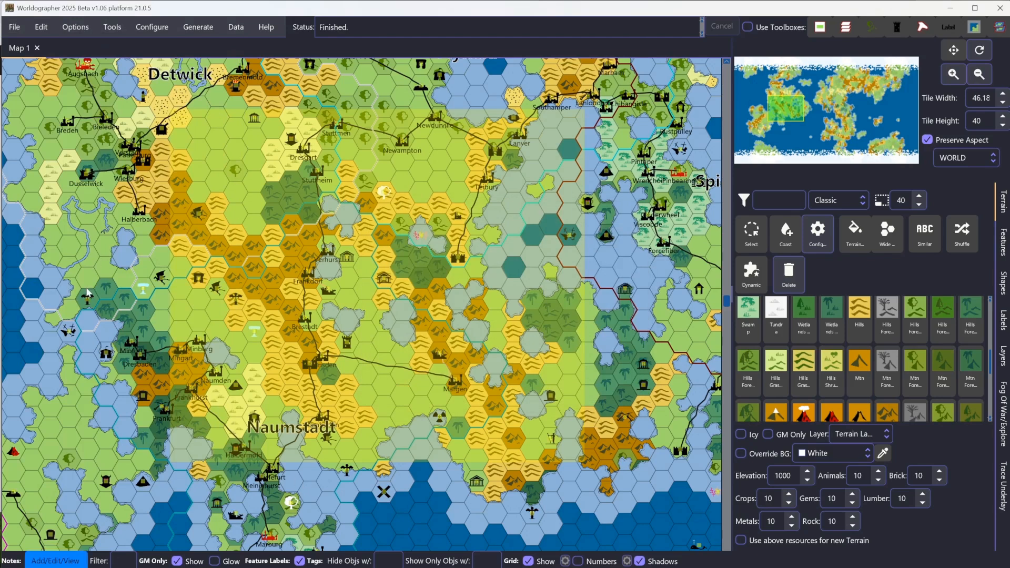
click(41, 27)
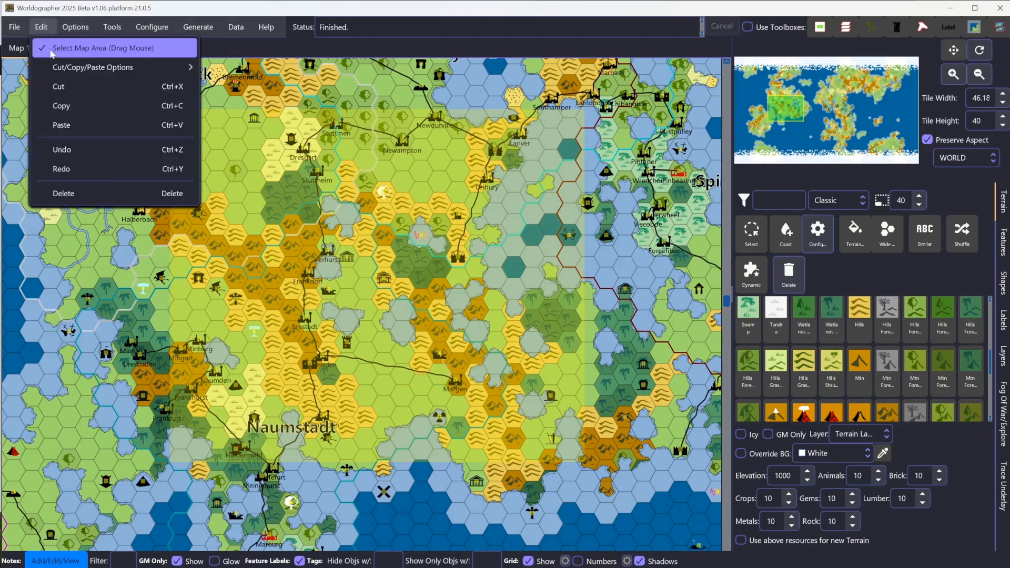
click(51, 48)
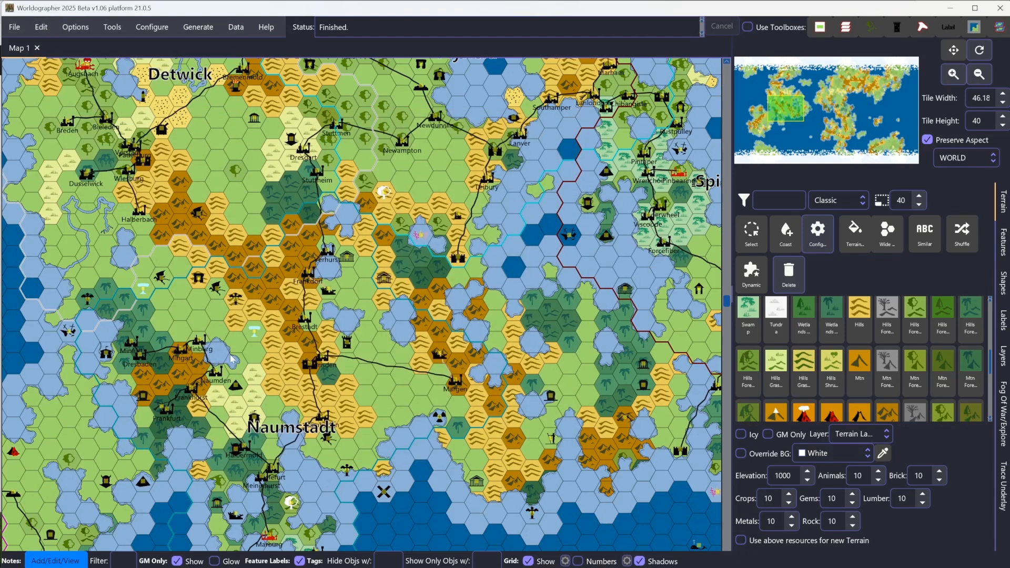
click(179, 348)
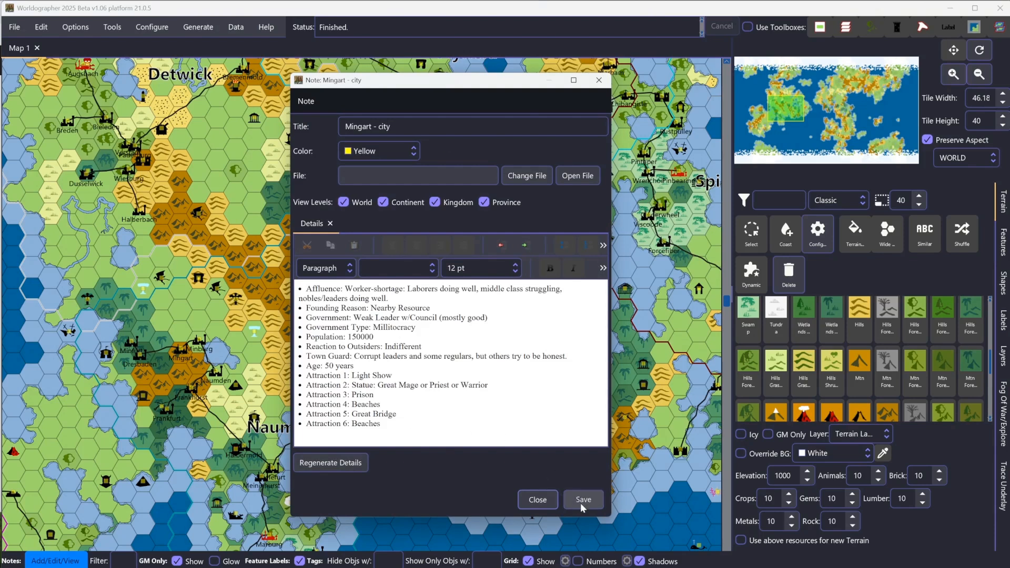
click(552, 507)
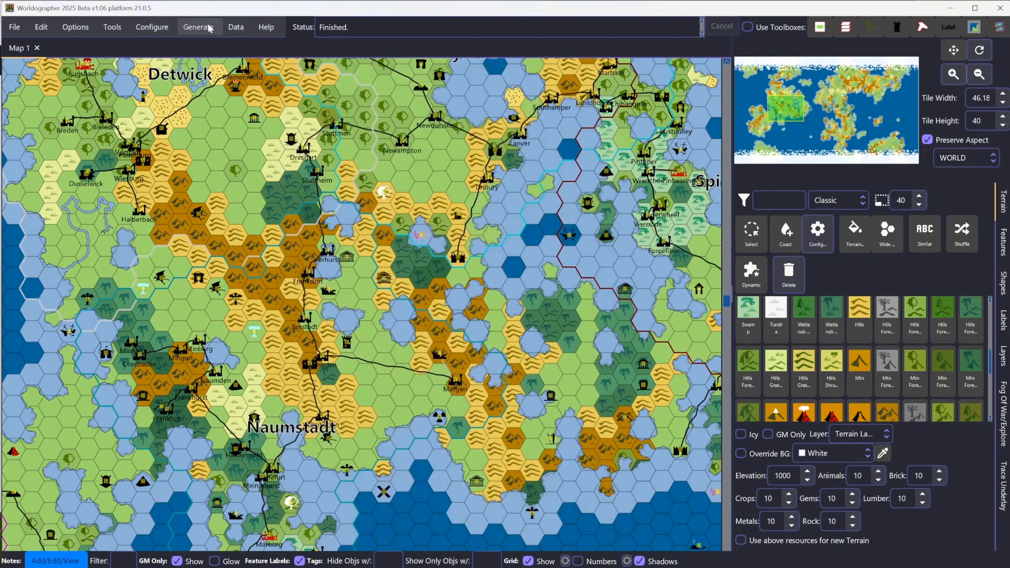
- Open the world information and read the entries for the Shubei nation and the Carver culture
click(233, 31)
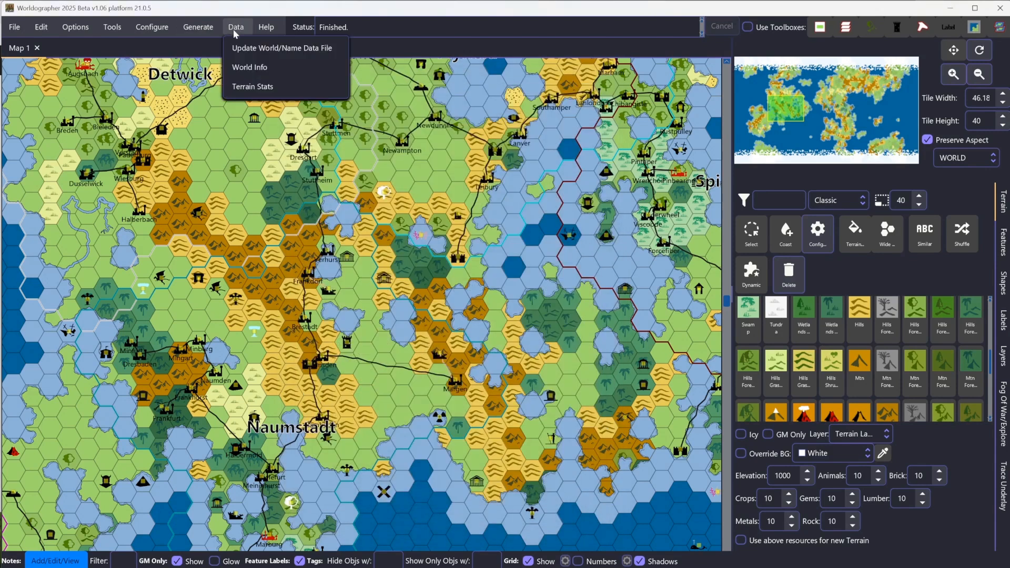
click(245, 68)
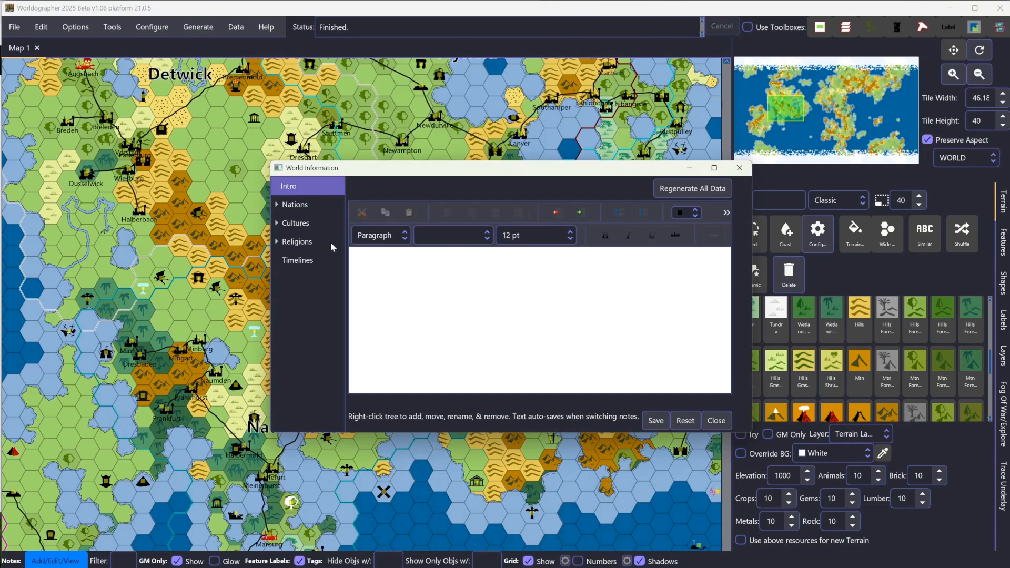
click(277, 205)
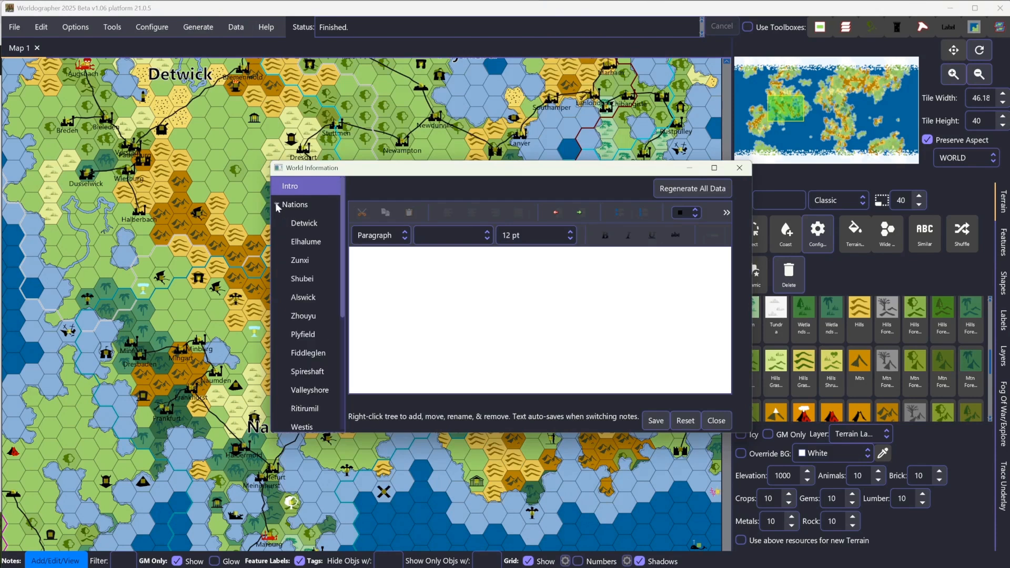
click(309, 282)
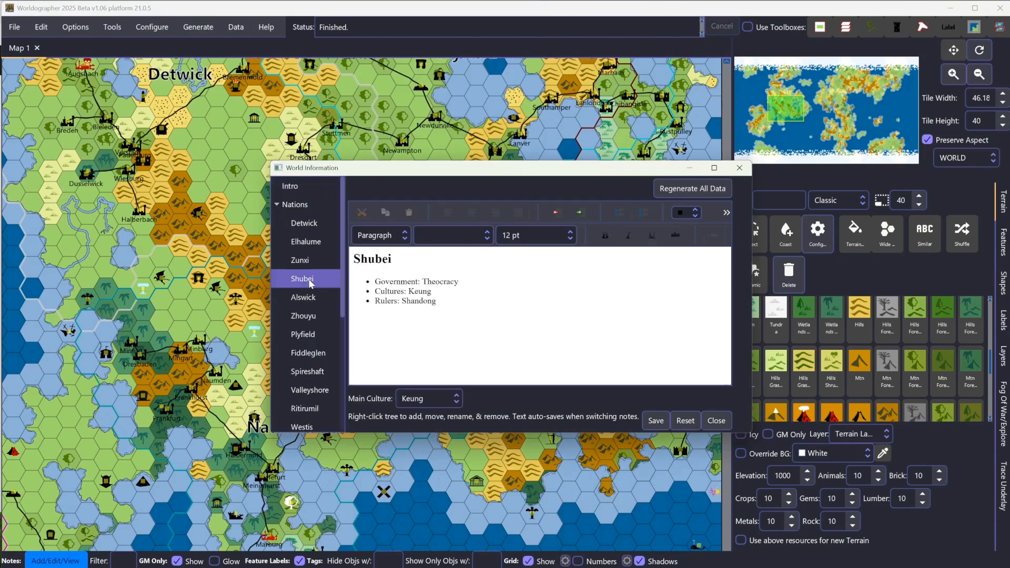
click(277, 205)
click(278, 223)
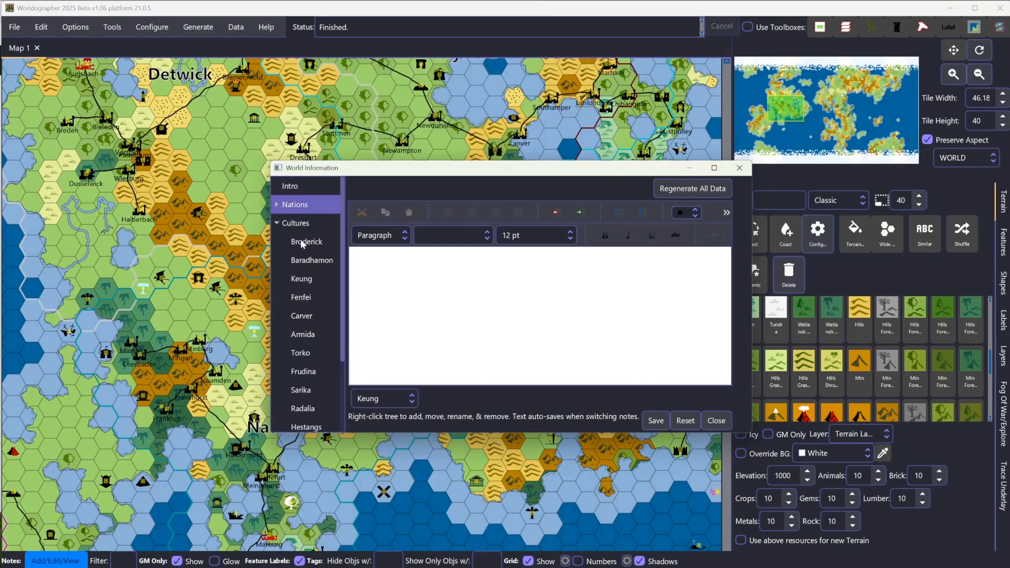
click(298, 316)
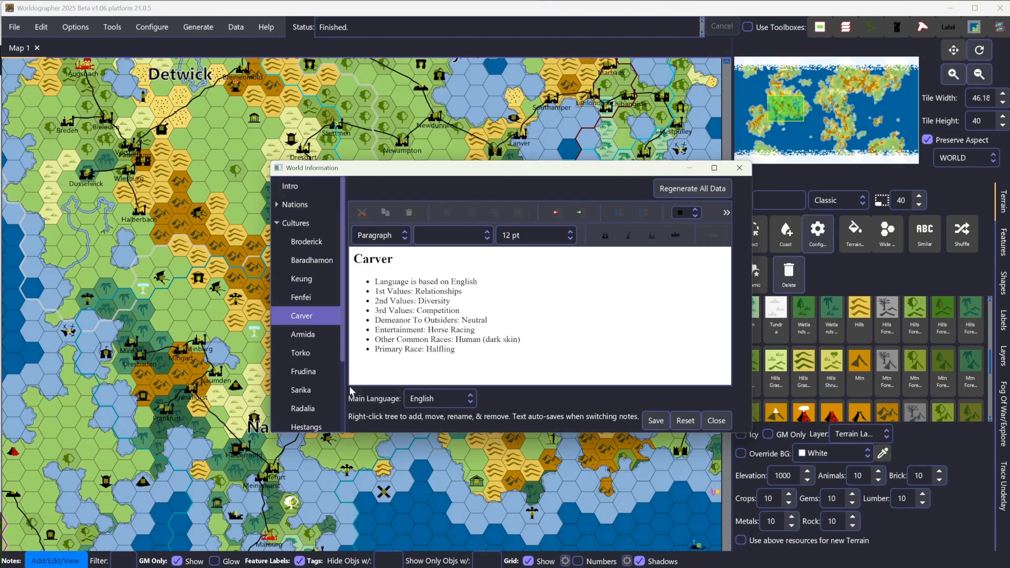
- Read the religion entries for Tiba, Dupa, Sanya and Fendai in the world information
click(276, 223)
click(277, 241)
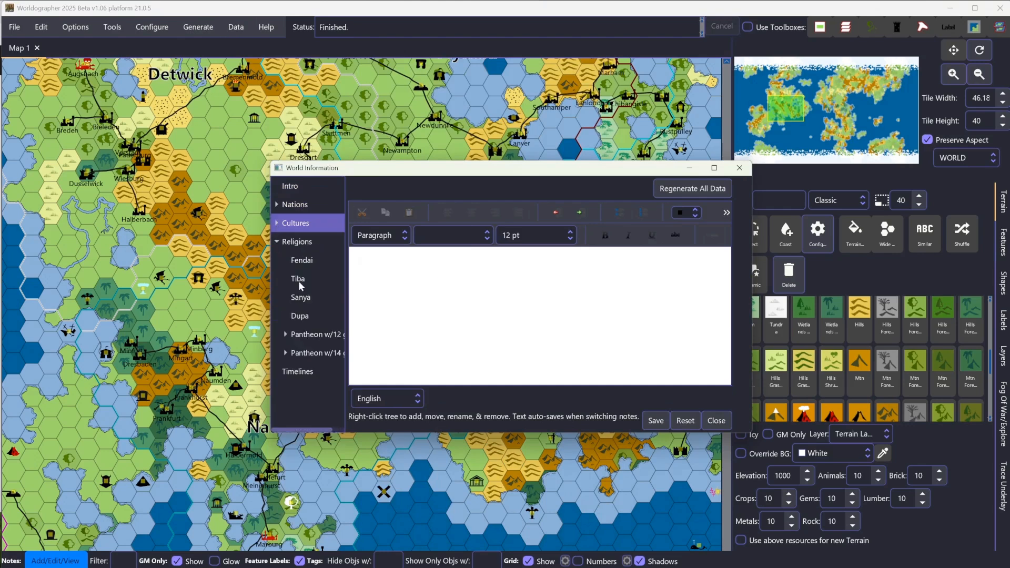
click(301, 280)
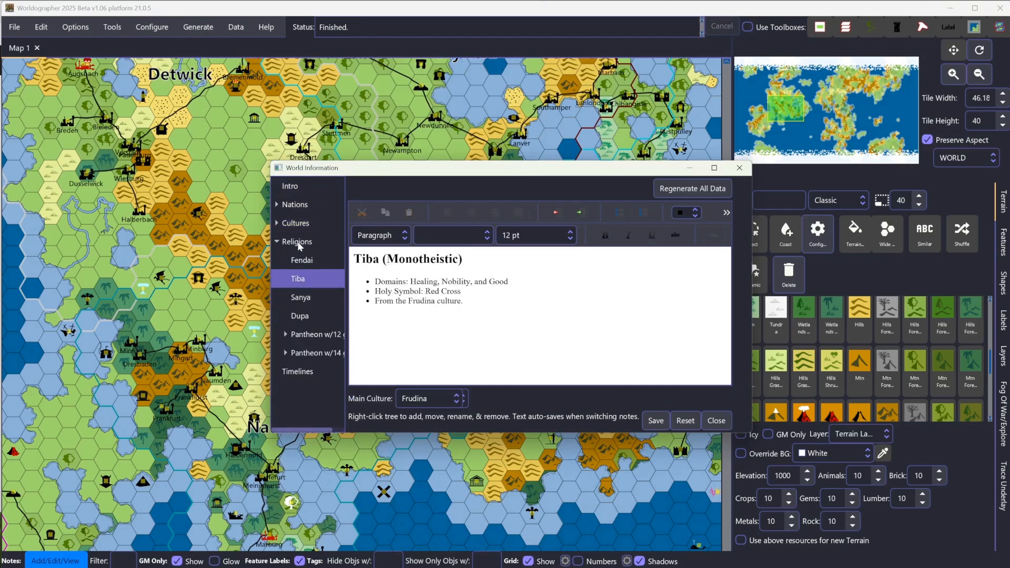
click(301, 318)
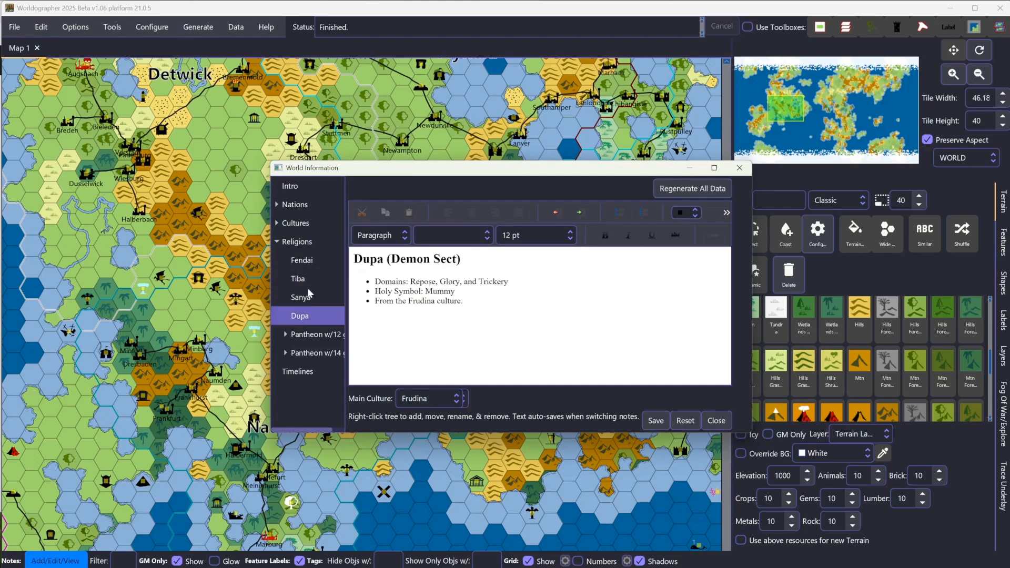
click(307, 296)
click(306, 262)
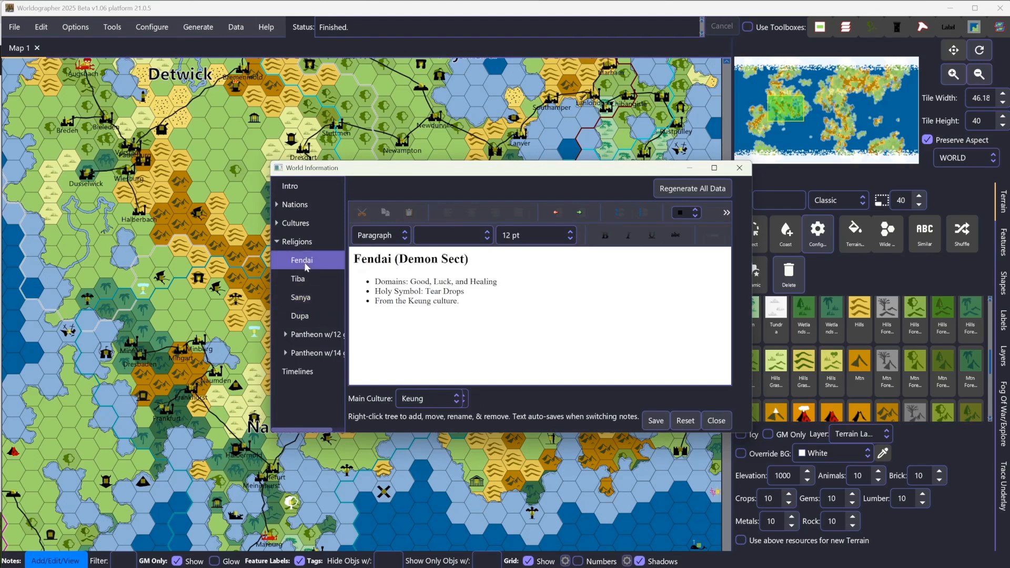
- Read the Waltice entry in the "Pantheon w/12" group, and look at the Timelines section
click(285, 335)
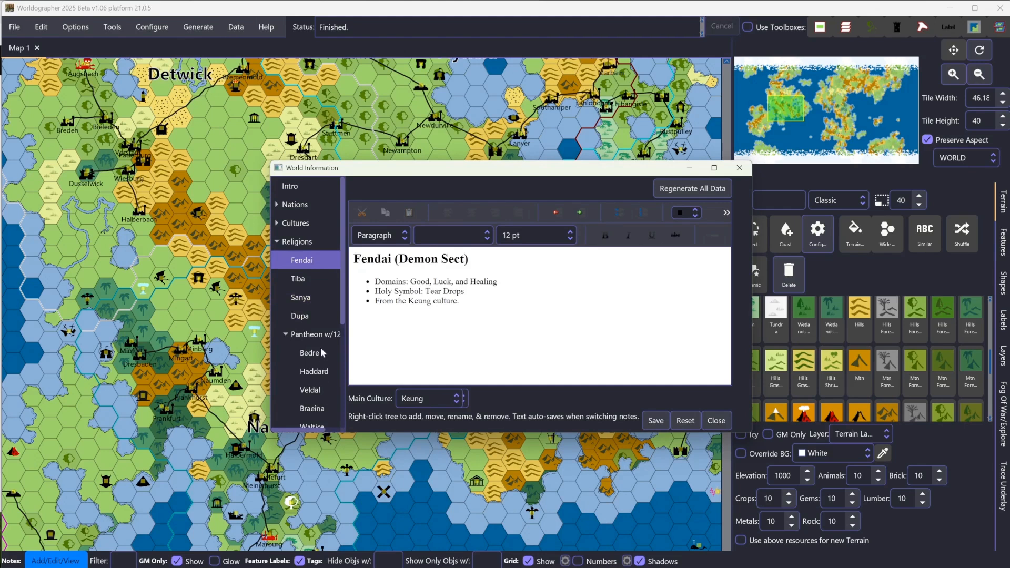
scroll(322, 353, down, 2)
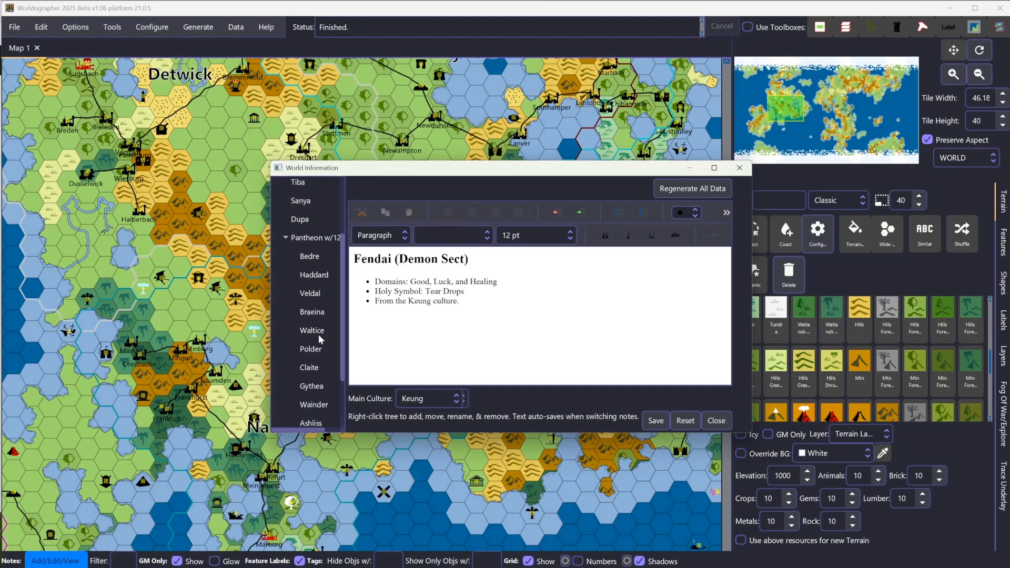
click(320, 337)
scroll(321, 347, down, 3)
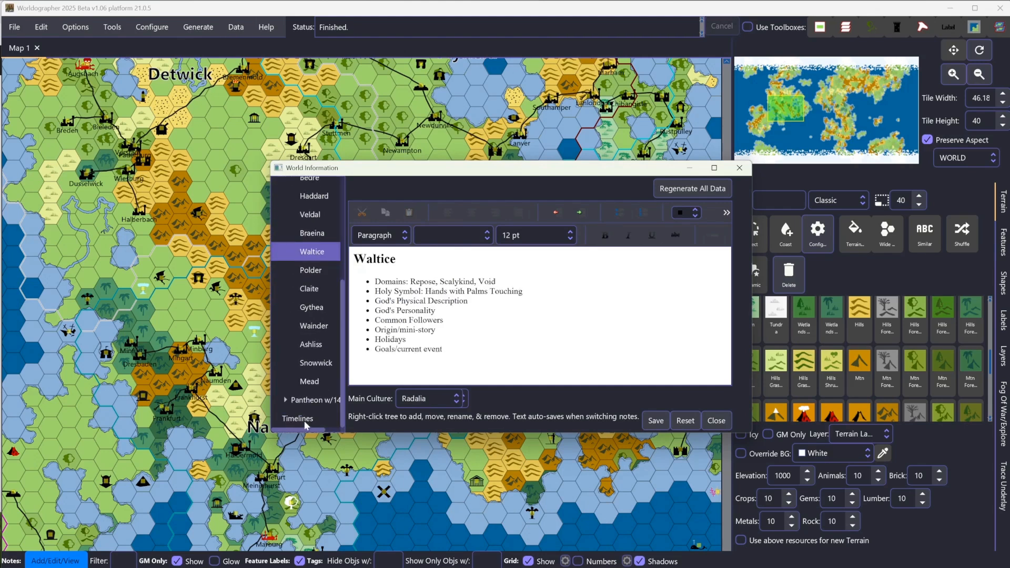
click(299, 419)
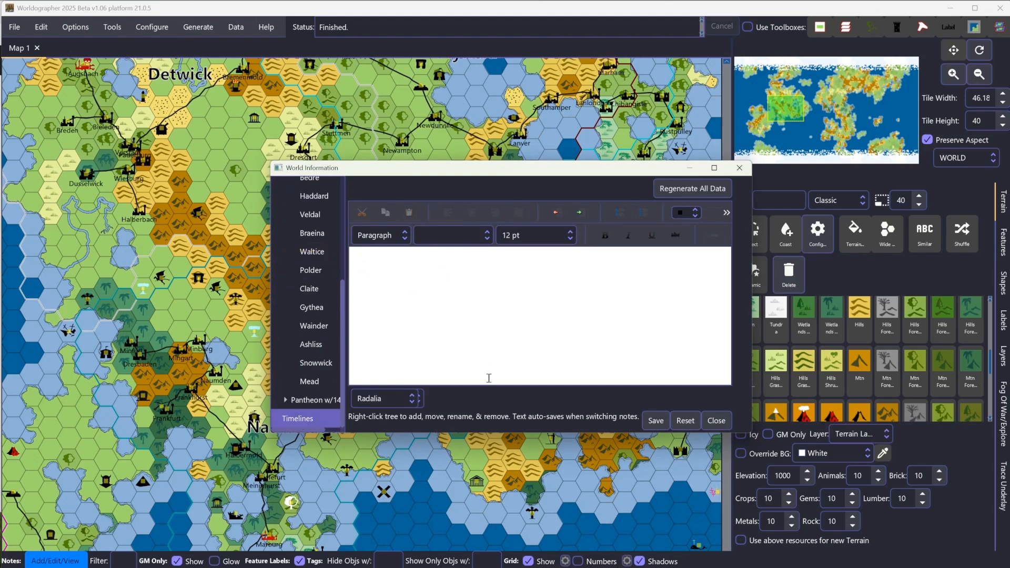
- Revisit the Sanya and Dupa religion entries and the Timelines section, and close the world information
scroll(335, 245, up, 5)
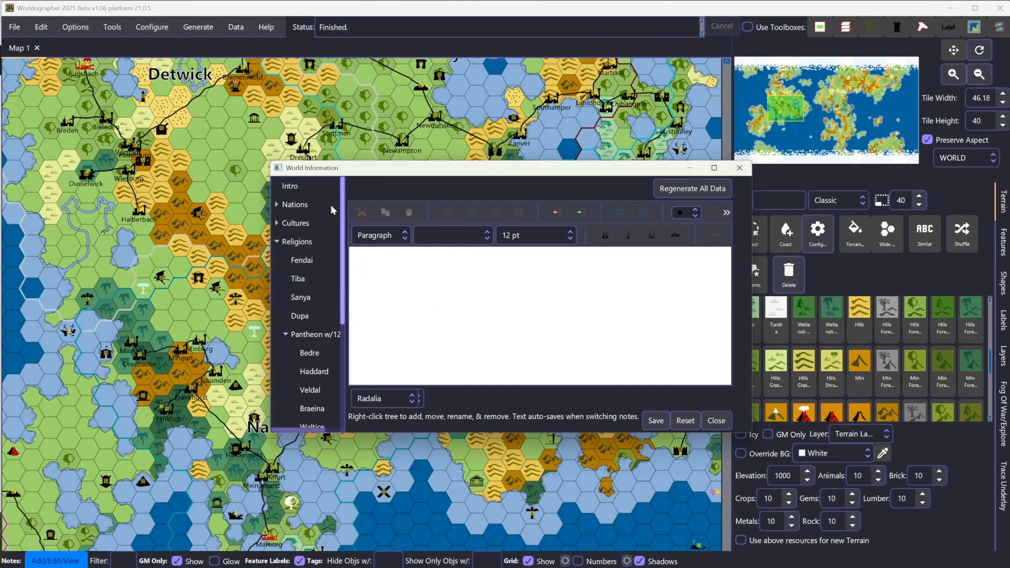
click(340, 299)
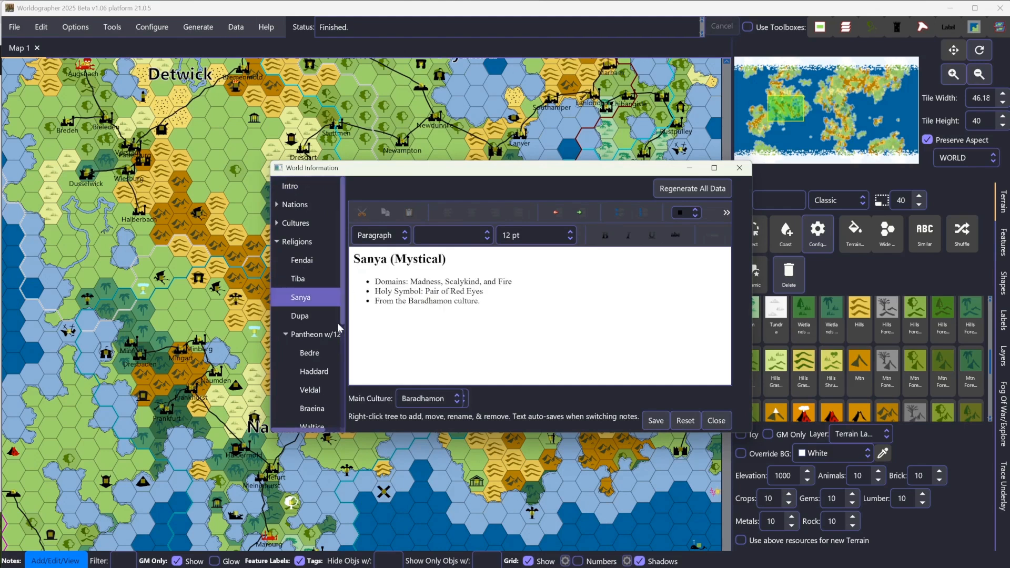
click(340, 316)
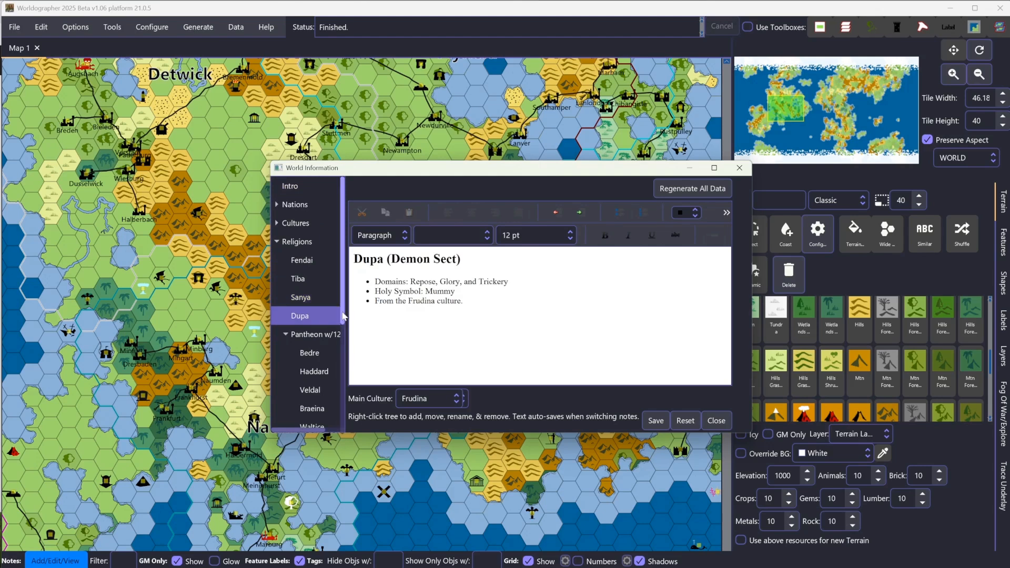
drag(342, 316, 352, 424)
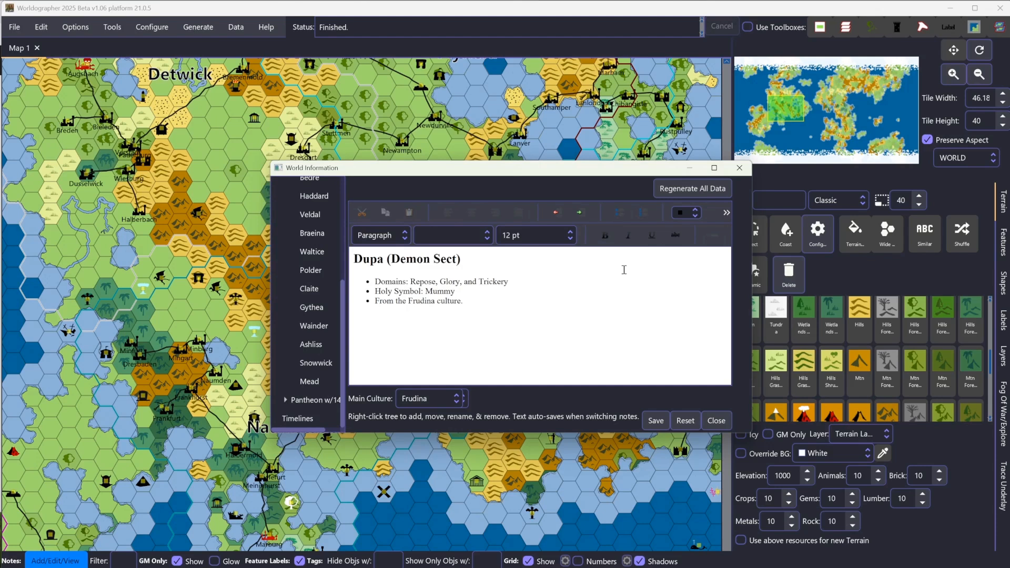
click(295, 419)
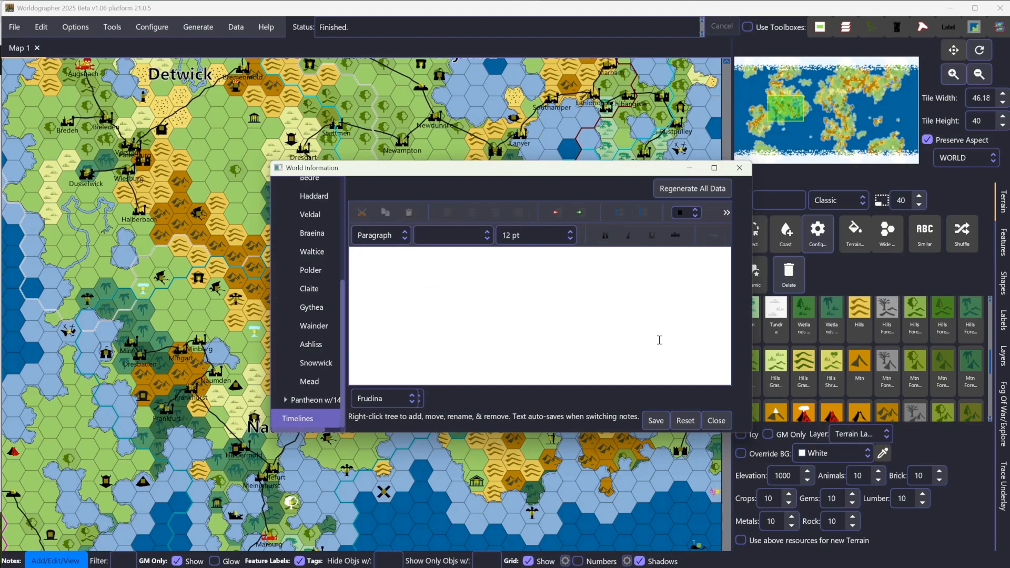
click(739, 167)
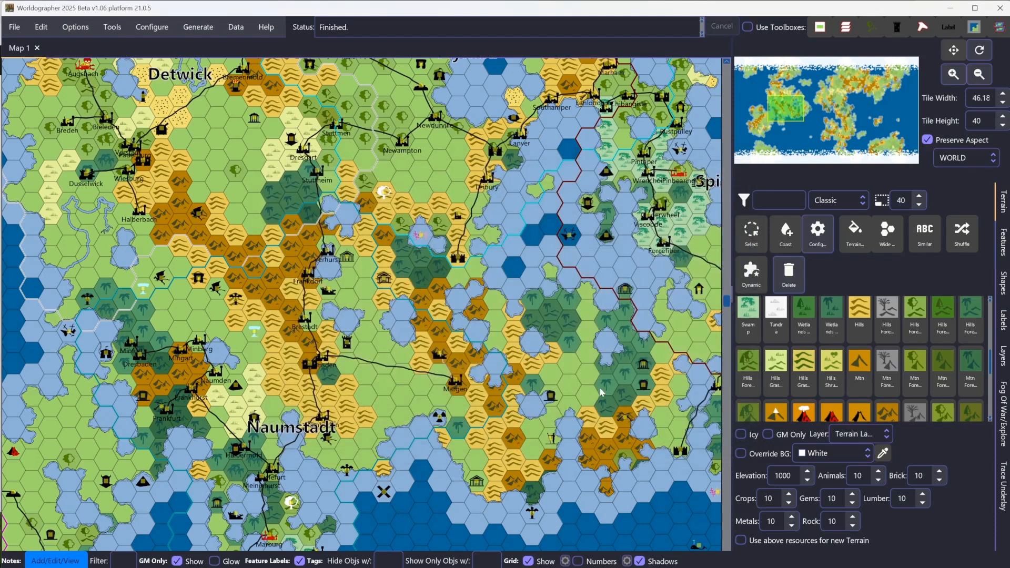
- Review the options for exporting notes and information again, and cancel the export
click(18, 30)
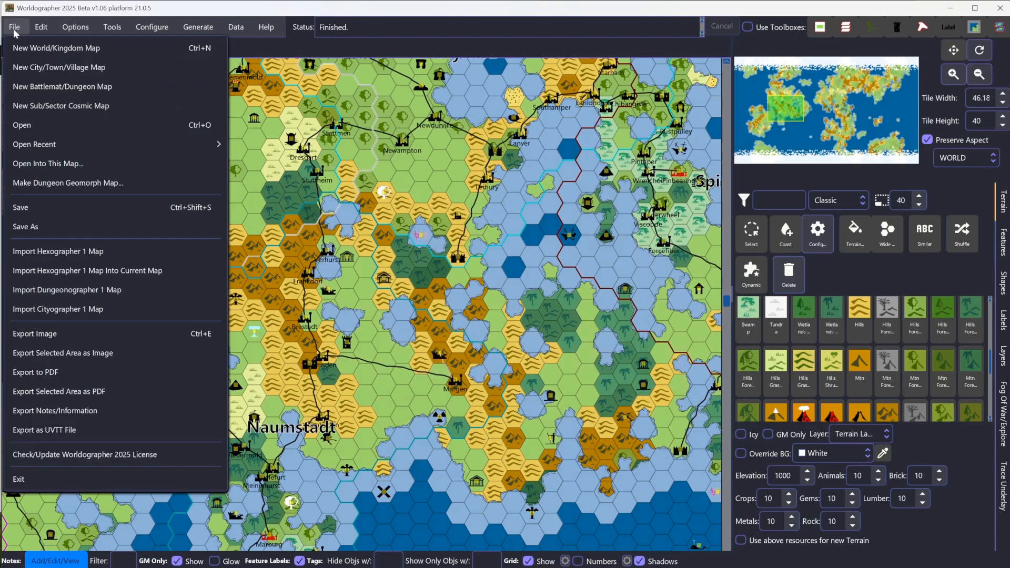
click(70, 414)
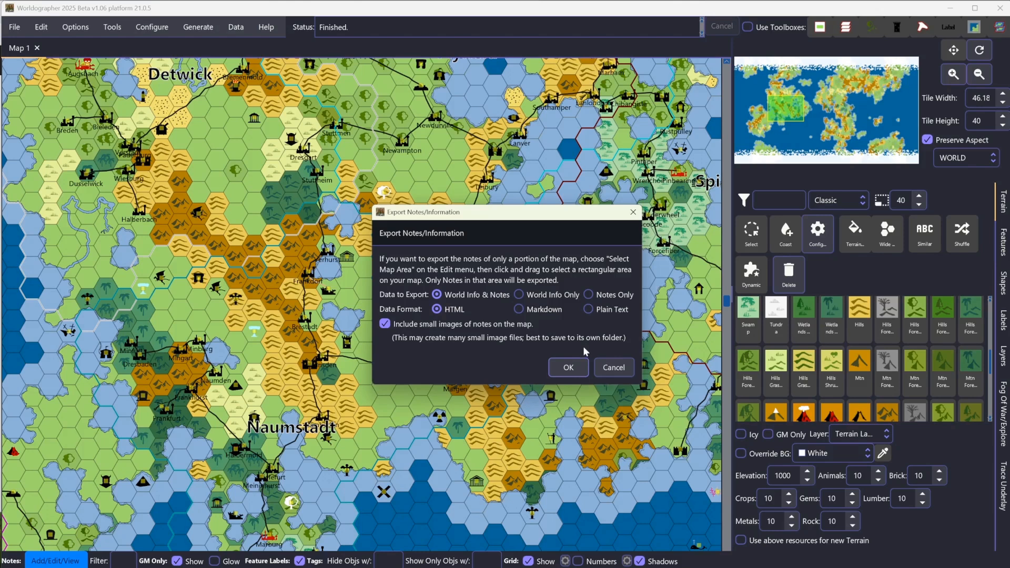
click(614, 367)
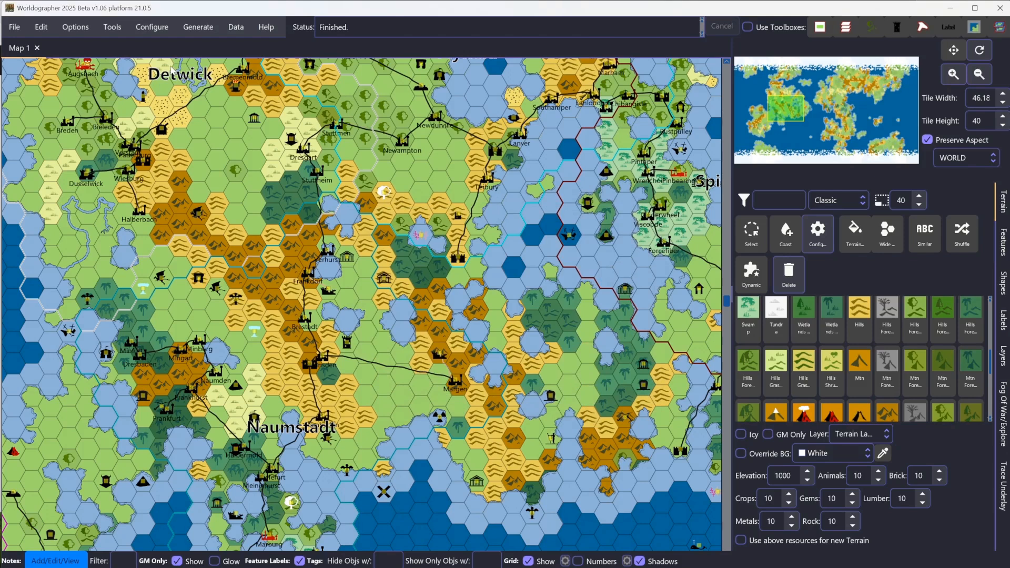
- Read the warnings and details for exporting the map as a UVTT file, and cancel the export
click(16, 27)
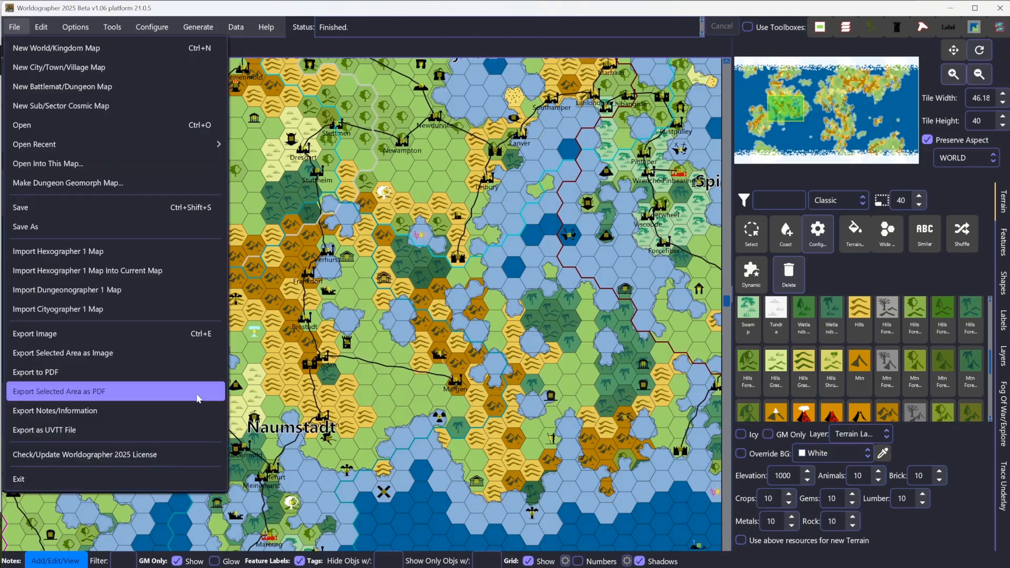
click(121, 436)
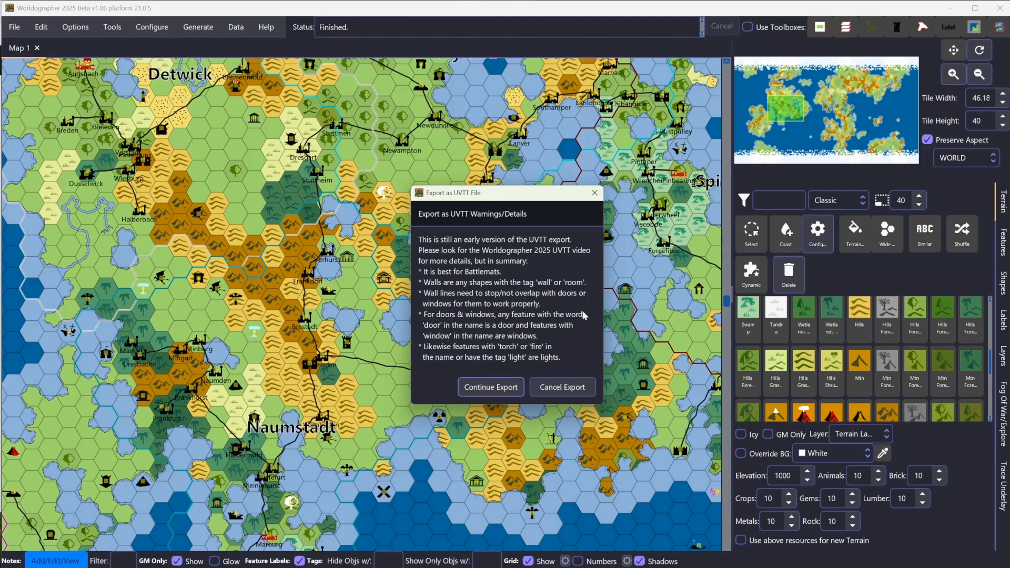
click(570, 387)
- Look through the cut, copy and paste options for grid alignment and for excluding terrain, features, shapes and labels
click(19, 32)
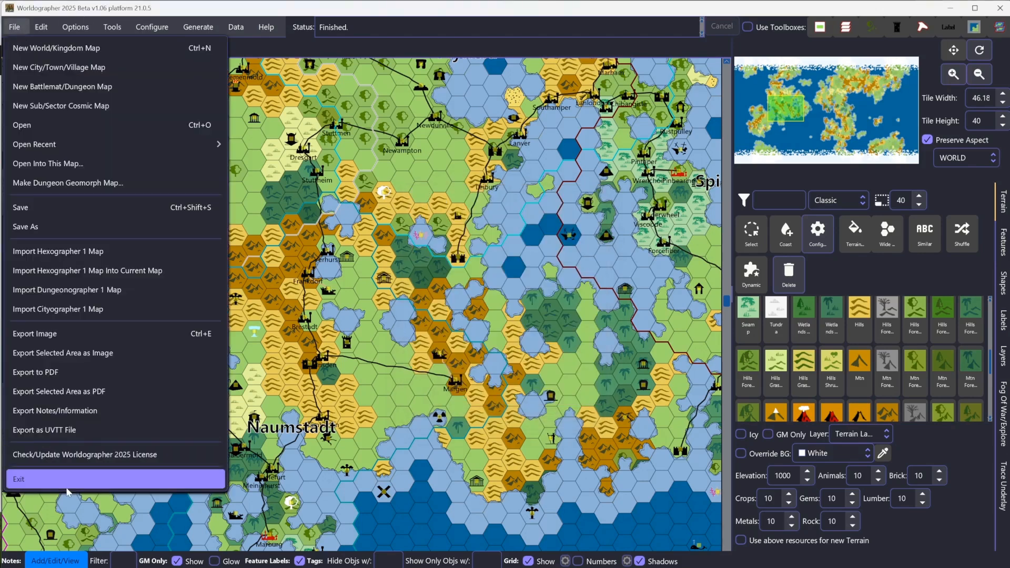
mouse_move(44, 31)
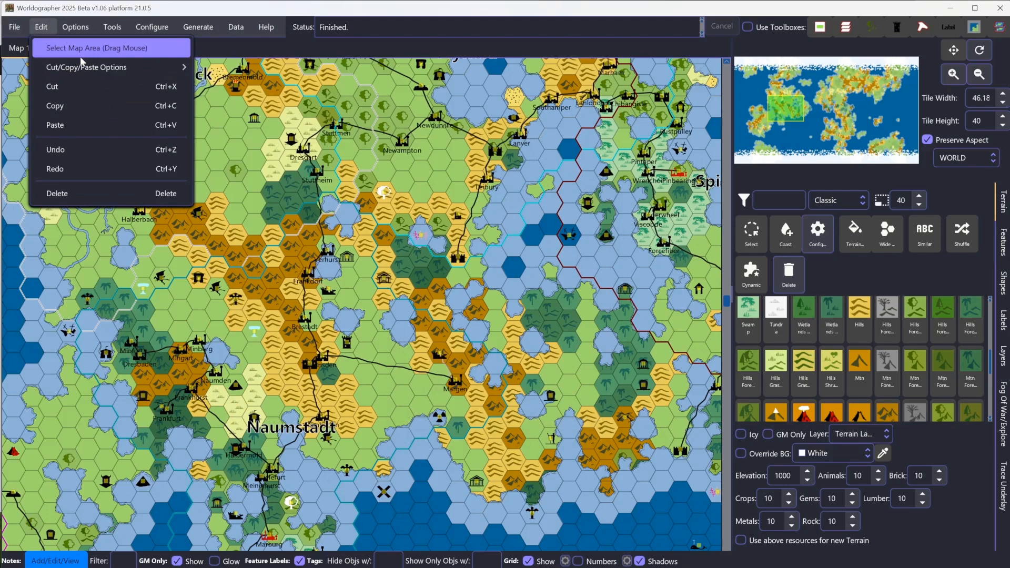
mouse_move(75, 67)
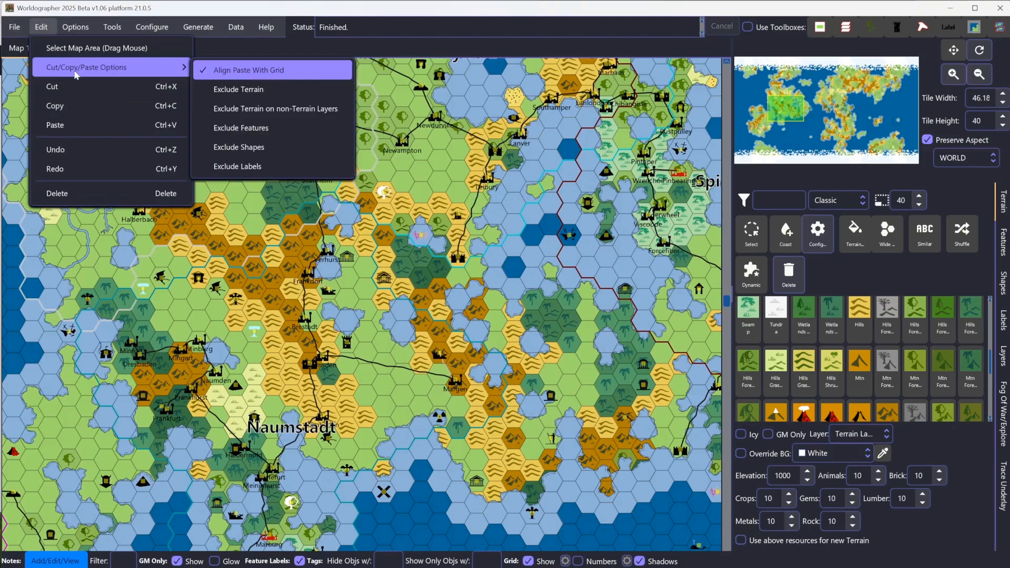
mouse_move(168, 69)
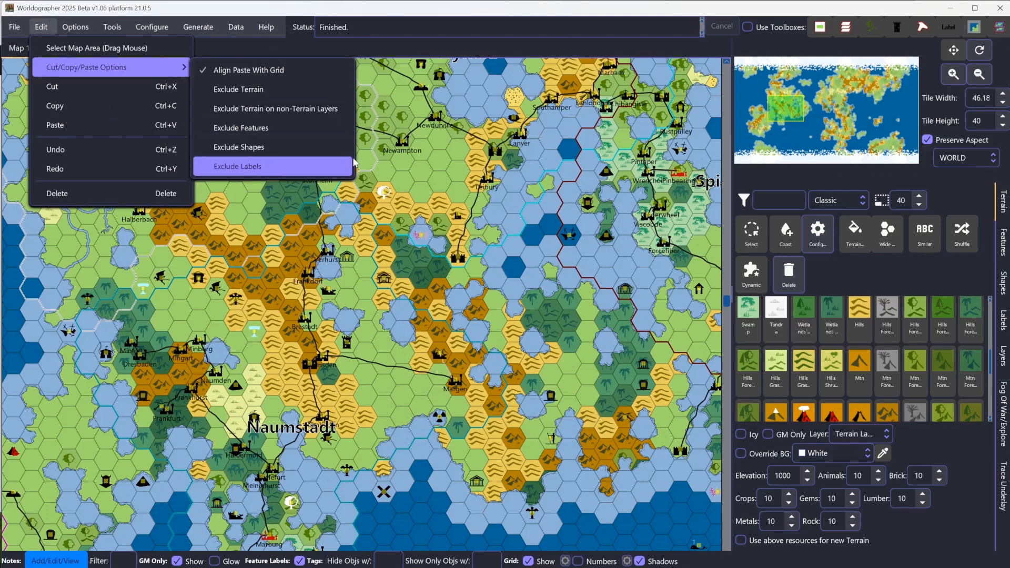
- Copy the map area around the small round island in the eastern ocean and paste a duplicate in the open sea to its northwest
drag(786, 113, 893, 126)
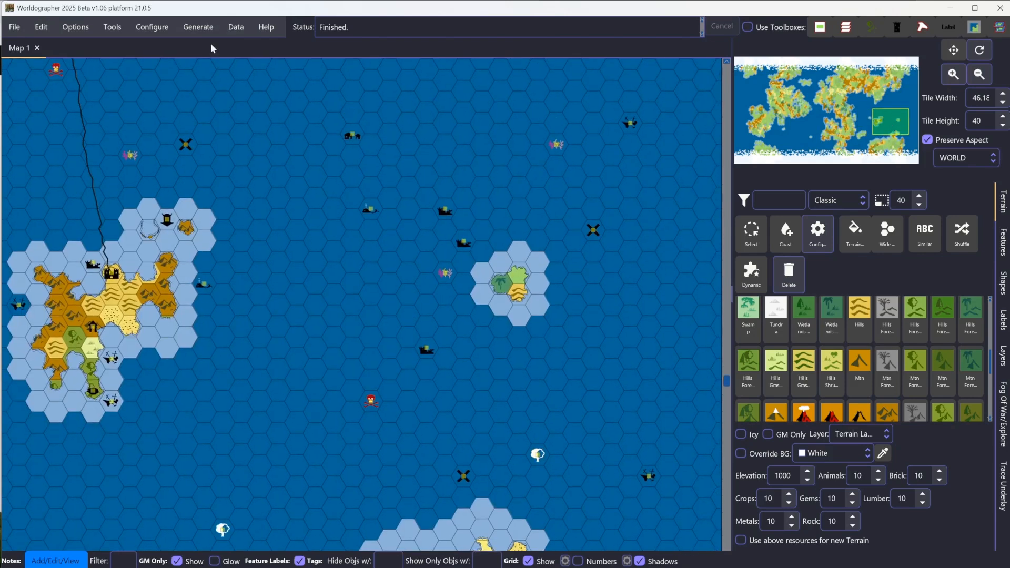
click(37, 27)
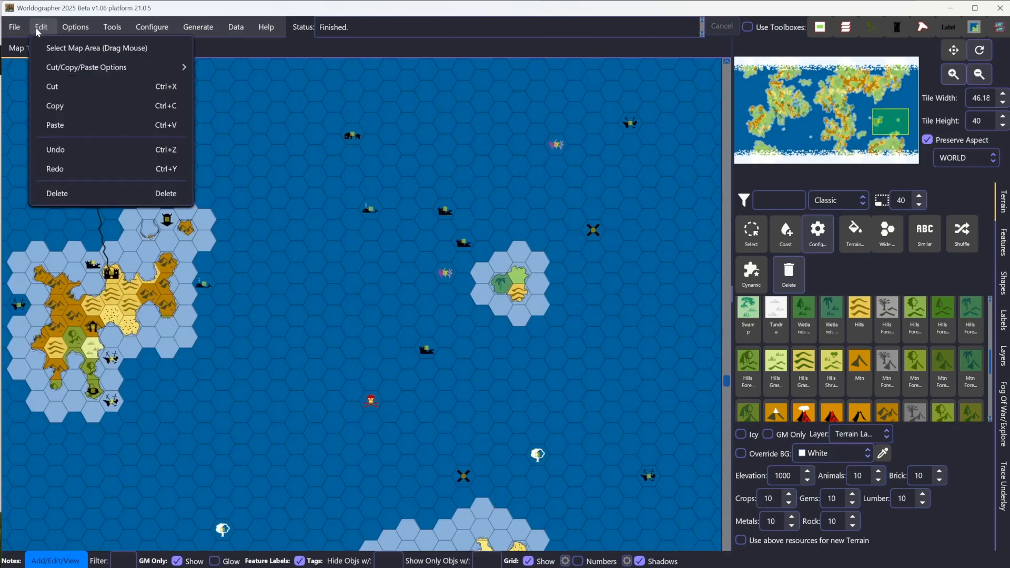
click(72, 48)
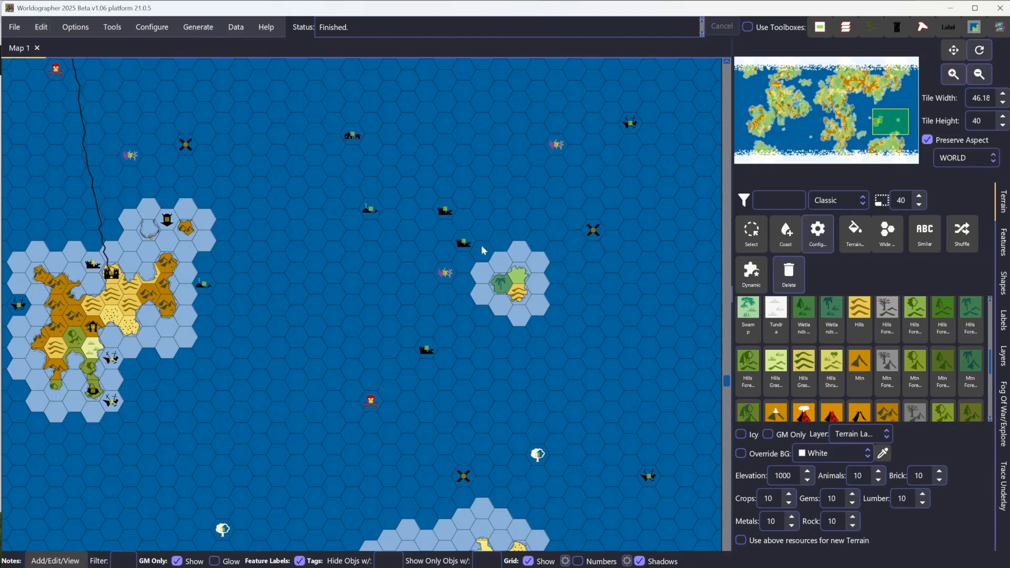
drag(482, 244, 540, 327)
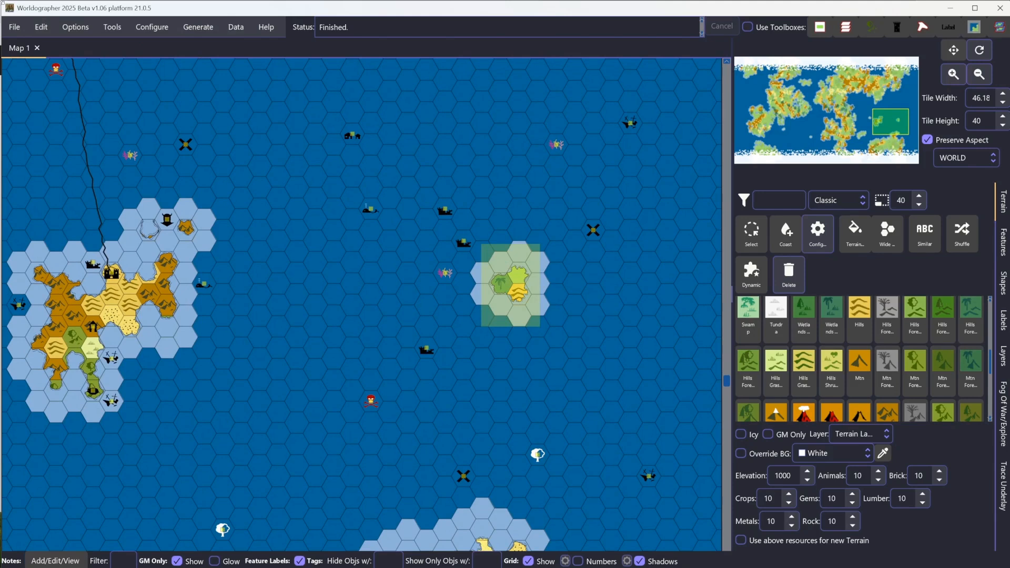
click(48, 28)
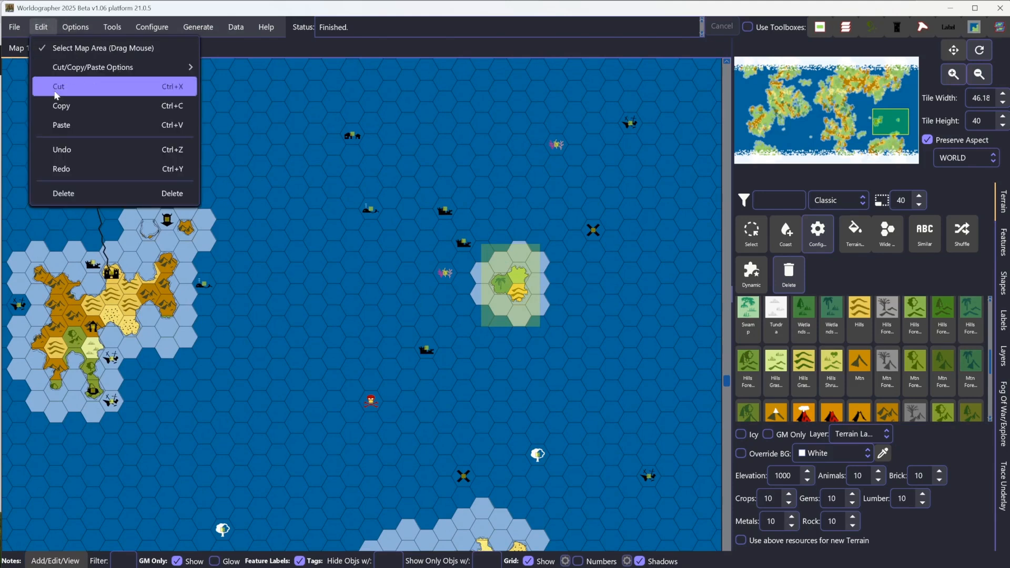
click(61, 108)
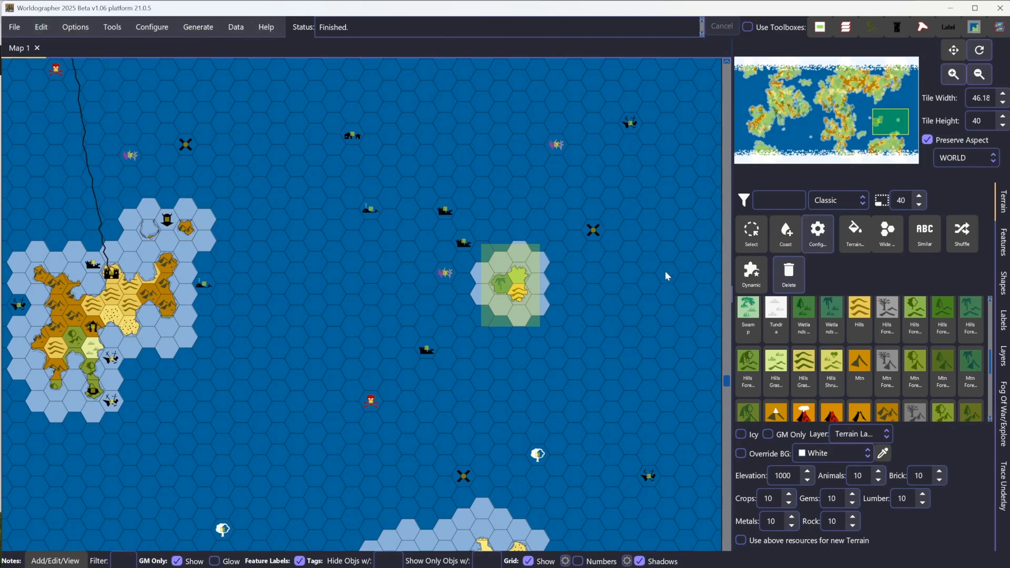
click(647, 261)
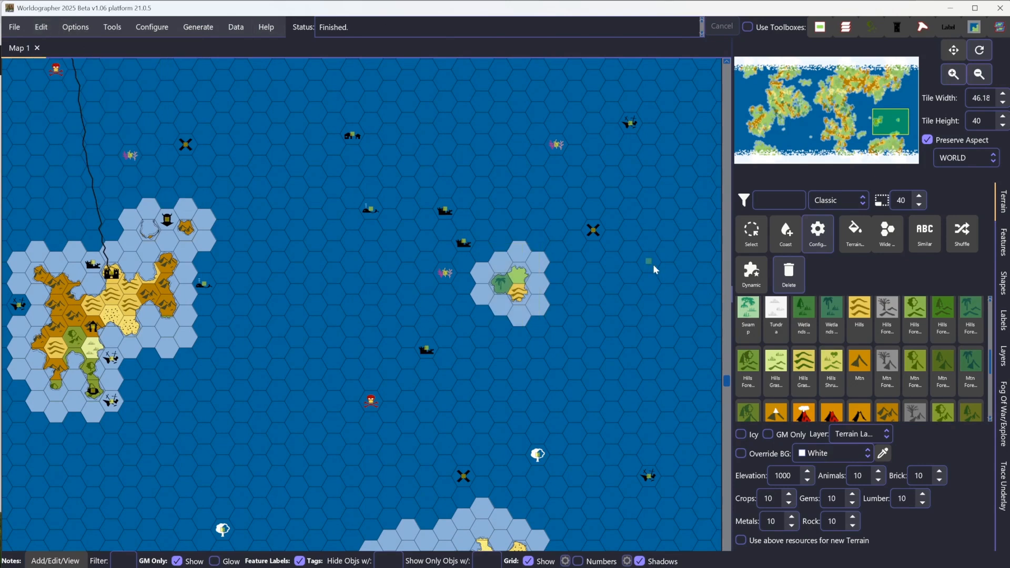
click(455, 124)
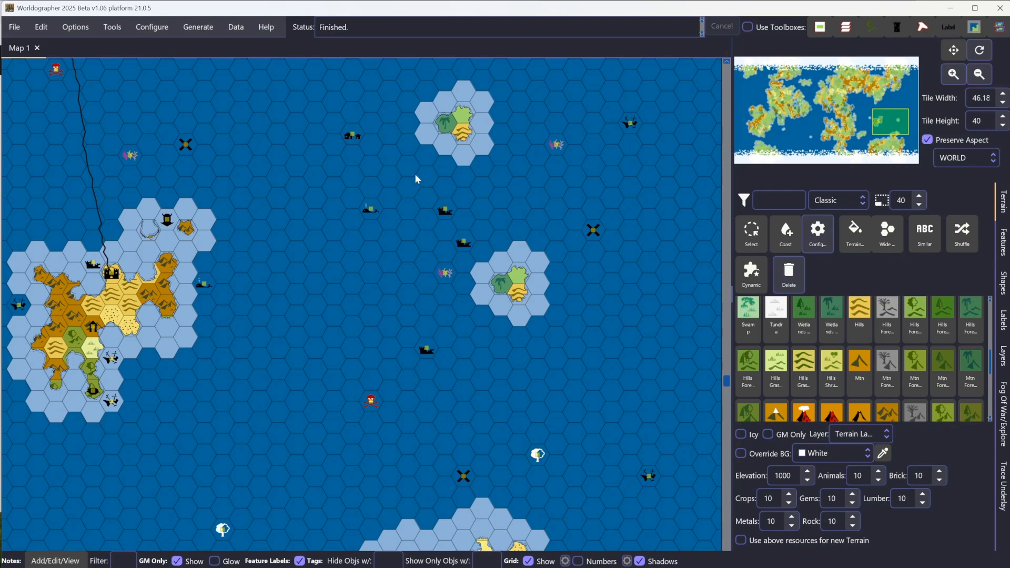
- Review the Align Paste With Grid and exclusion options for pasting, along with the remaining undo, redo and delete commands
click(34, 28)
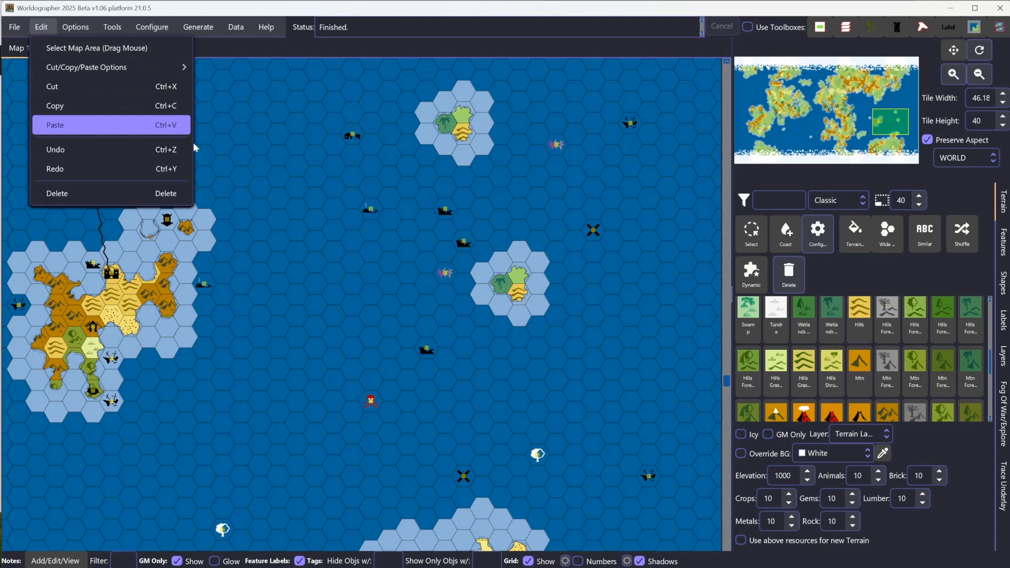
mouse_move(152, 68)
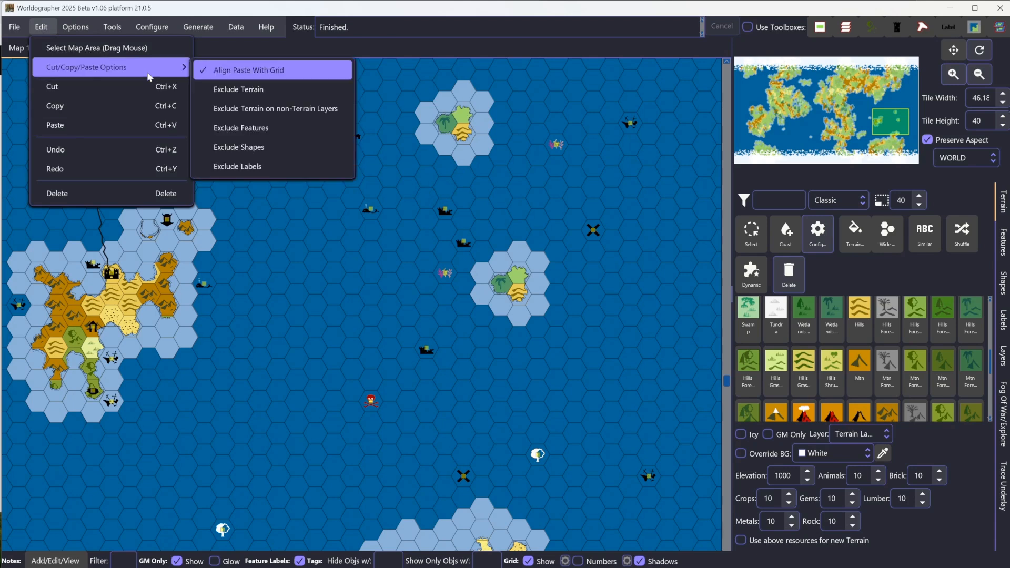
click(202, 67)
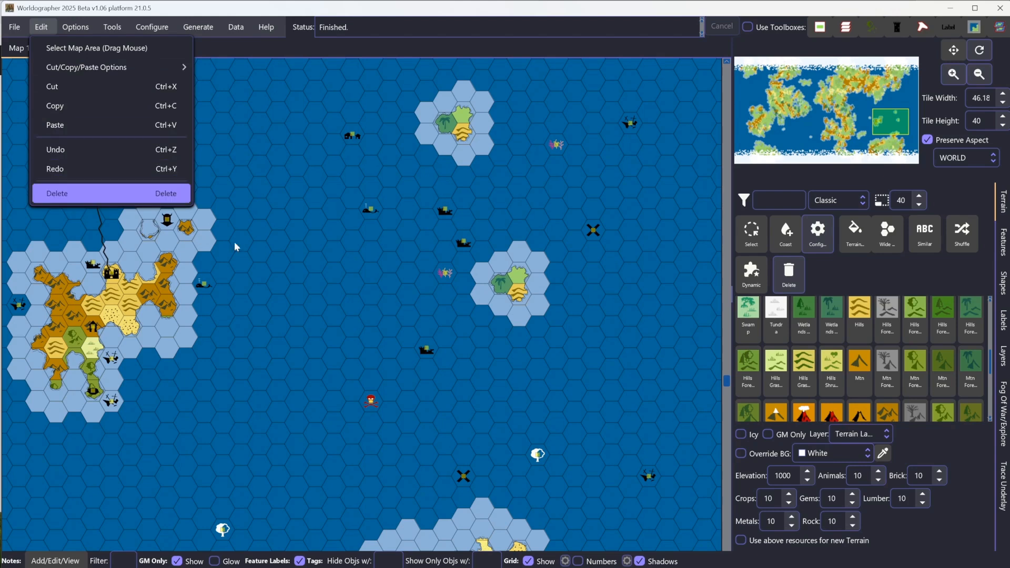
- Try the Cupertino Dark theme and the Cupertino Light theme on the interface
mouse_move(69, 31)
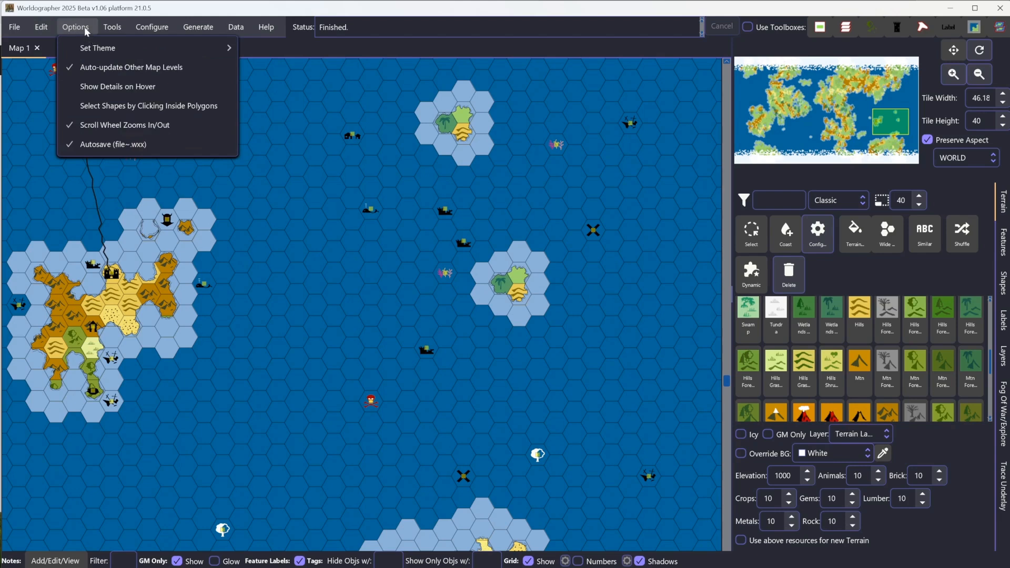
mouse_move(129, 54)
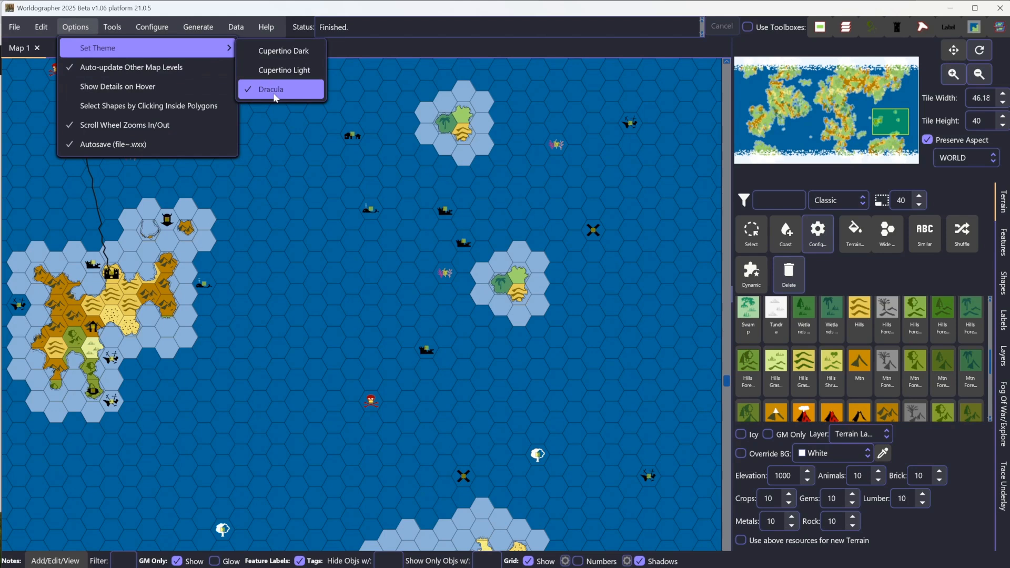
click(271, 51)
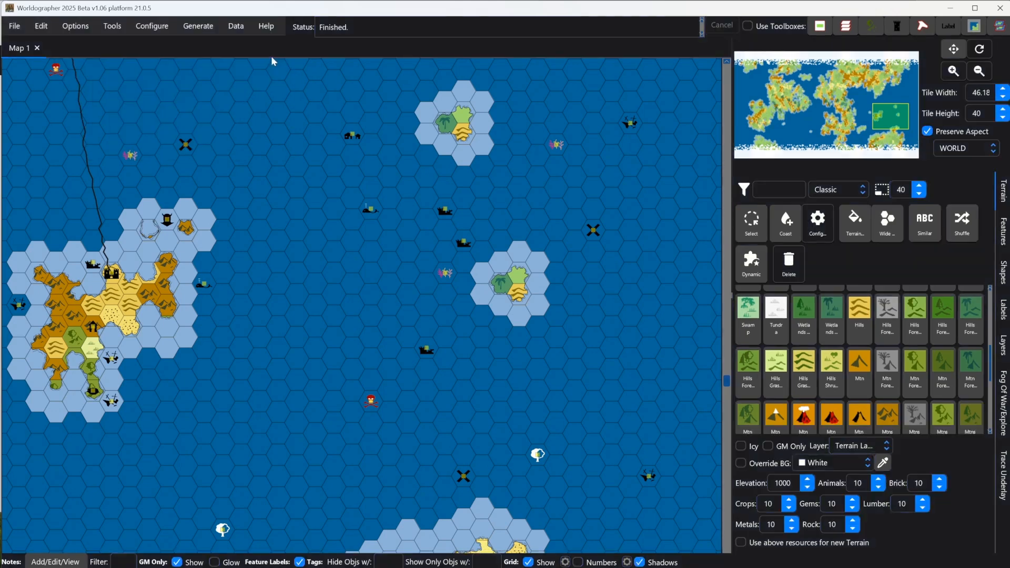
click(79, 26)
mouse_move(100, 29)
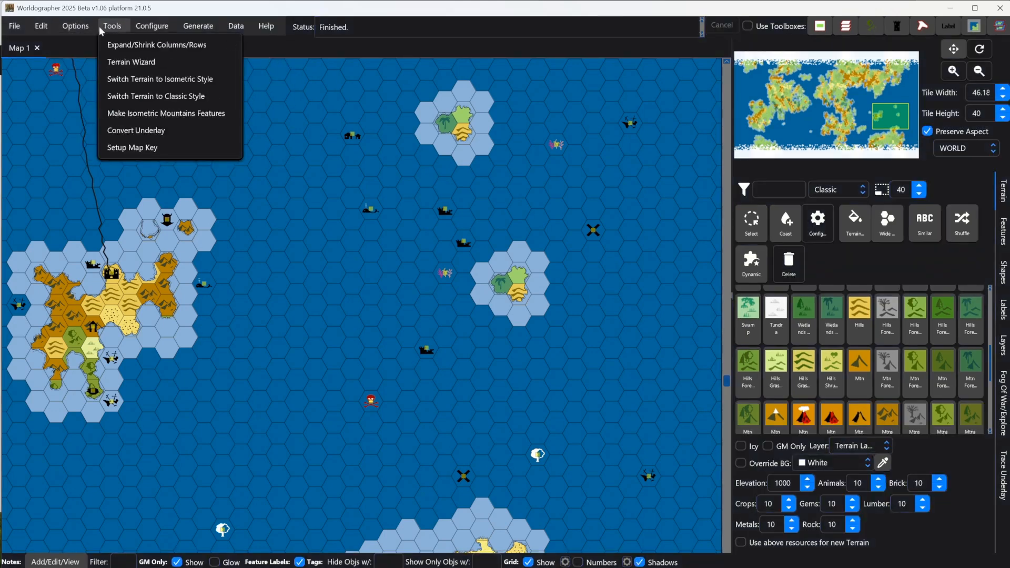
click(250, 63)
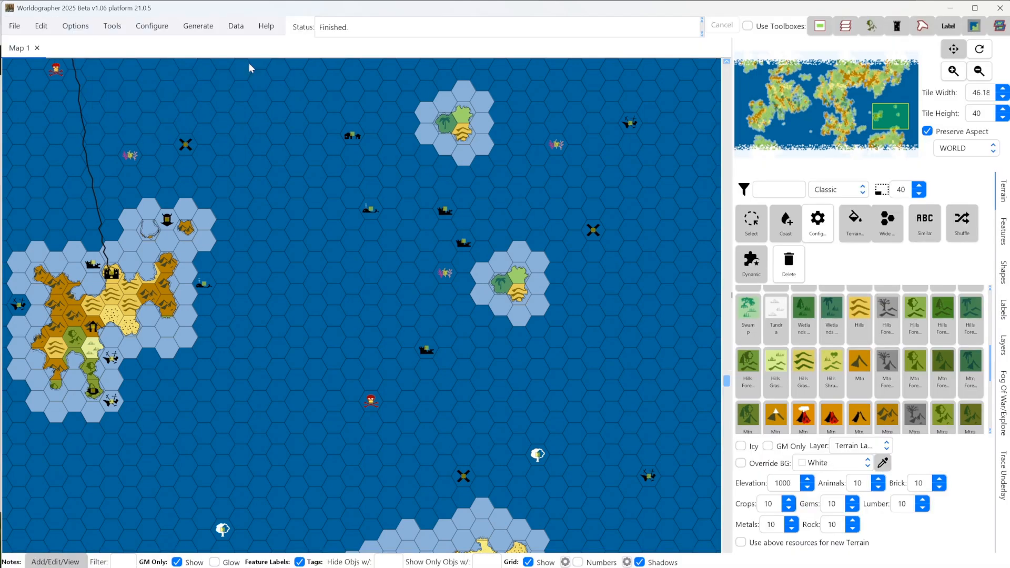
- Set the interface theme back to Dracula
click(83, 26)
mouse_move(103, 30)
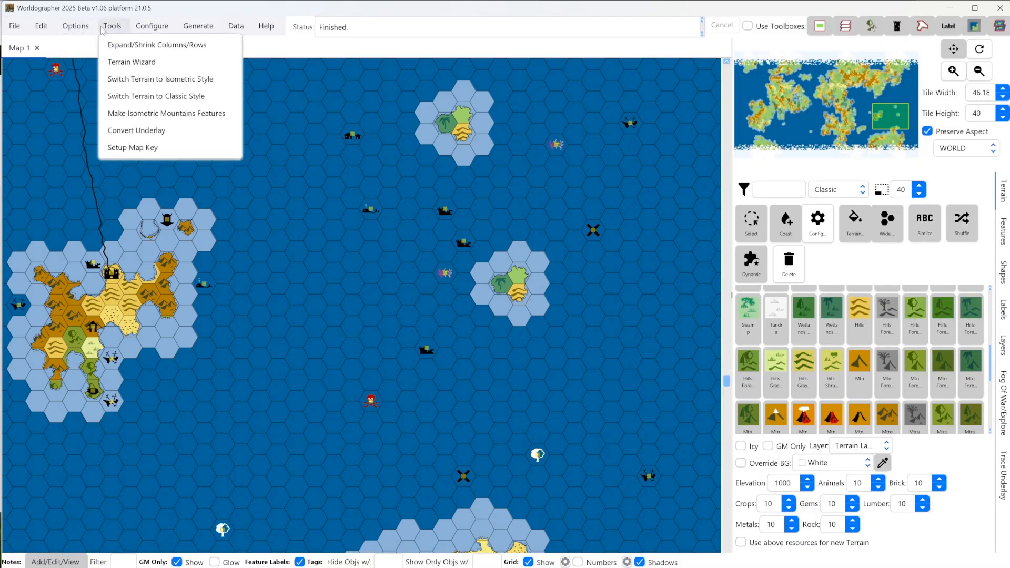
click(263, 64)
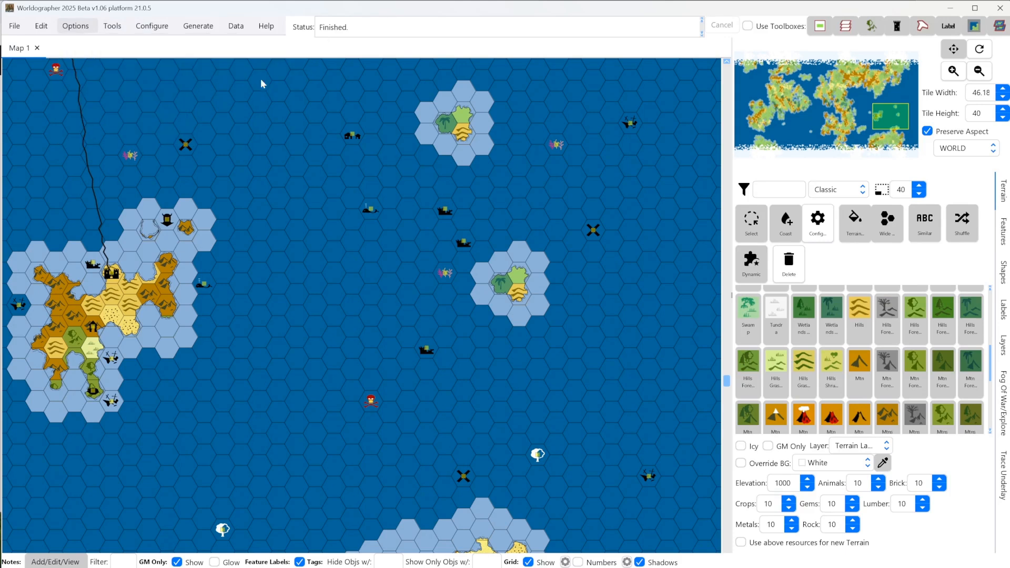
- Enable Show Details on Hover to inspect the military castle's details on the western island, and disable the option again
click(75, 26)
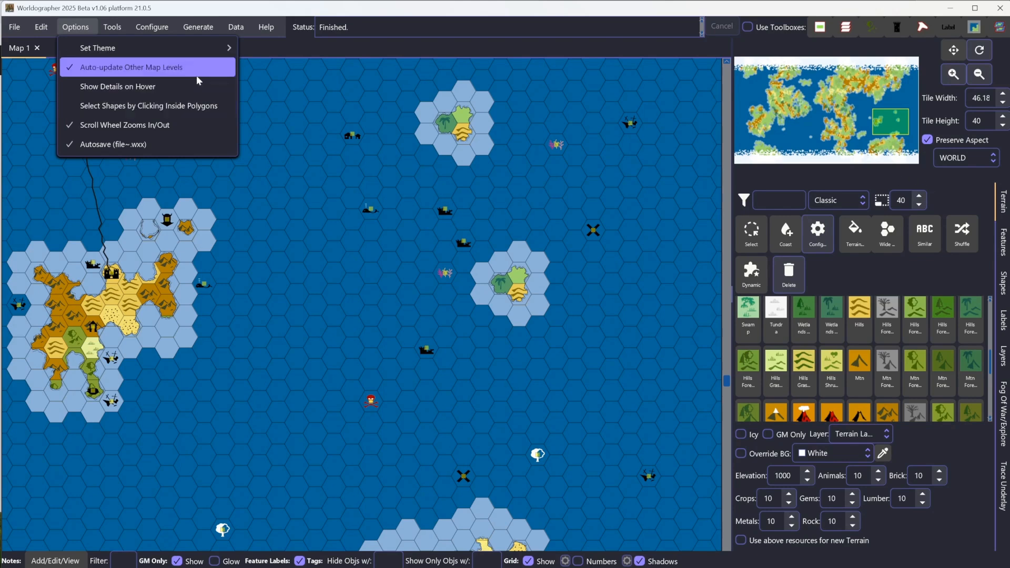
click(165, 93)
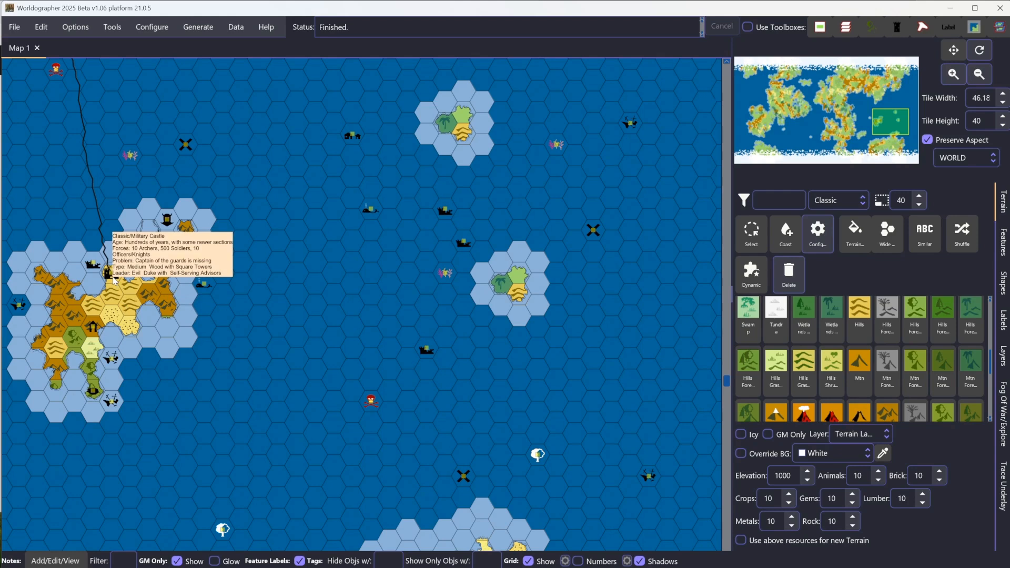
click(75, 27)
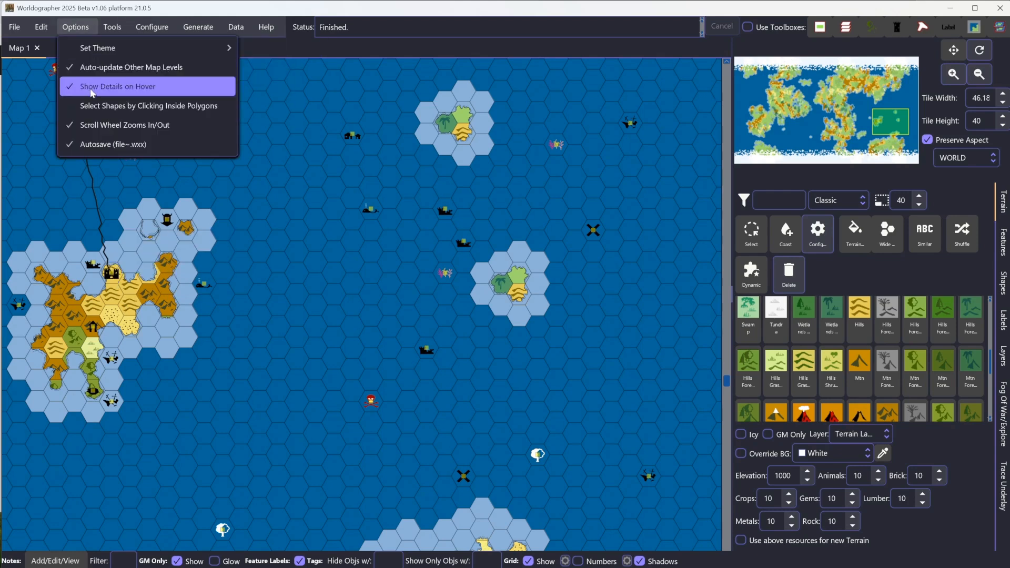
click(91, 87)
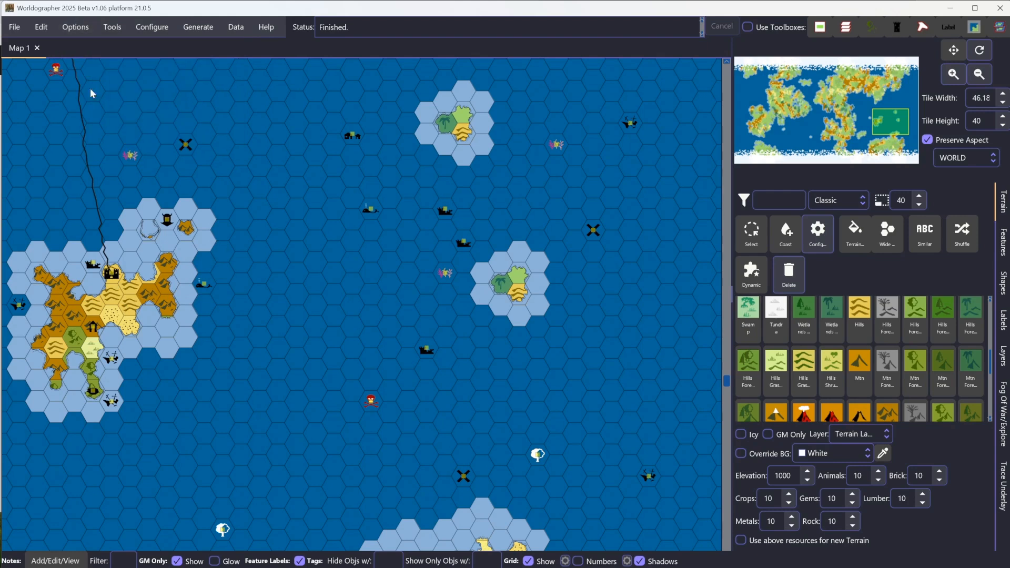
- Enable Select Shapes by Clicking Inside Polygons and activate the Select tool for shapes
click(78, 29)
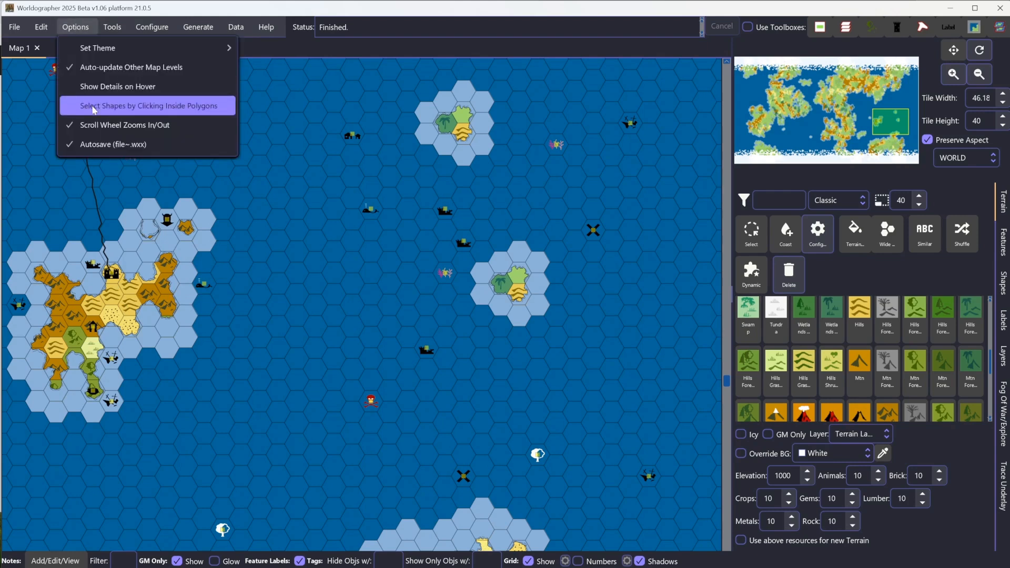
click(1002, 283)
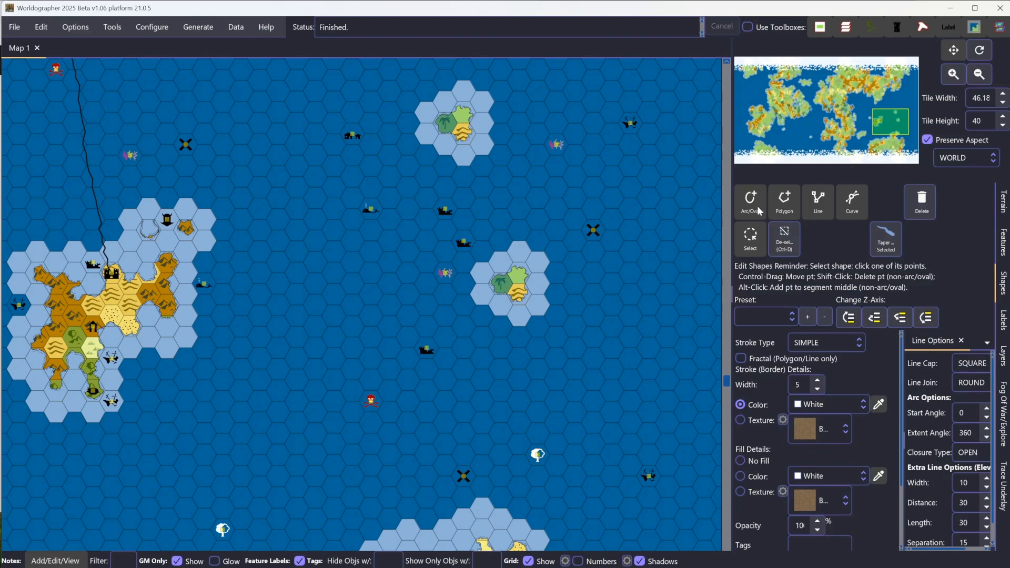
click(759, 236)
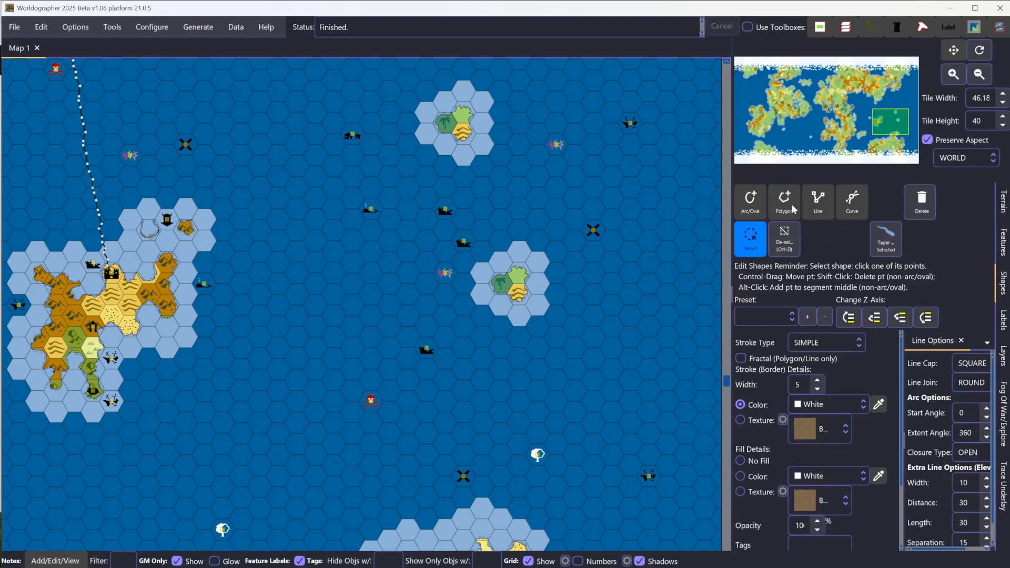
- Draw a five-sided white polygon outline in the open sea between the western island and the small eastern island
click(792, 204)
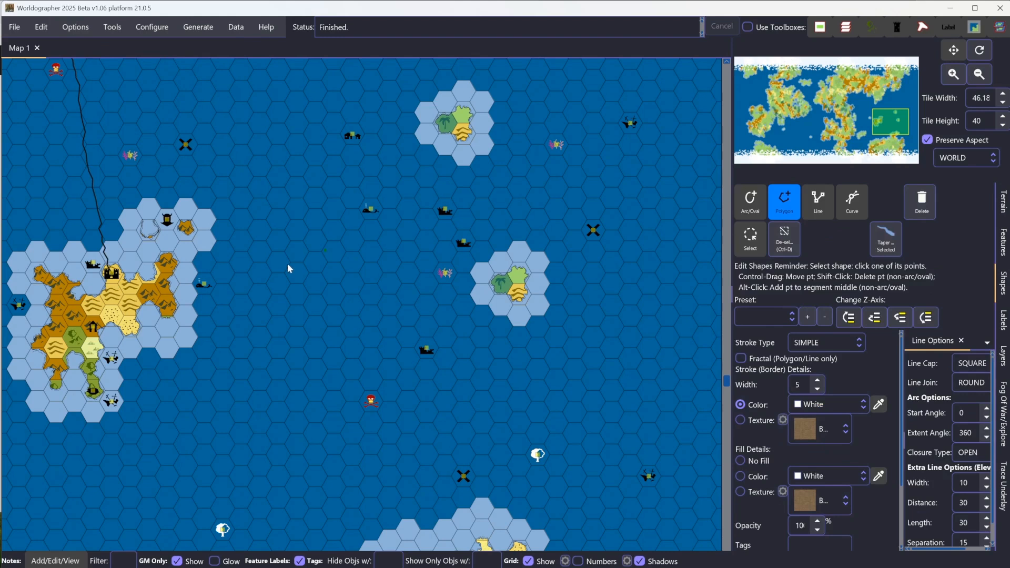
click(295, 311)
click(360, 308)
click(359, 274)
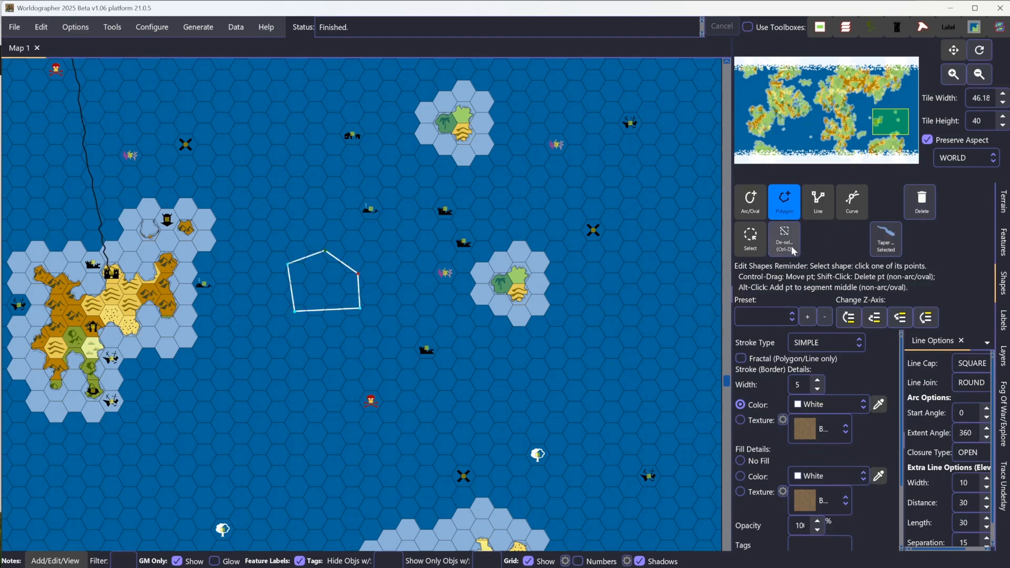
- Check that selecting shapes by their interior is enabled, and select the five-sided polygon from inside its outline
click(752, 243)
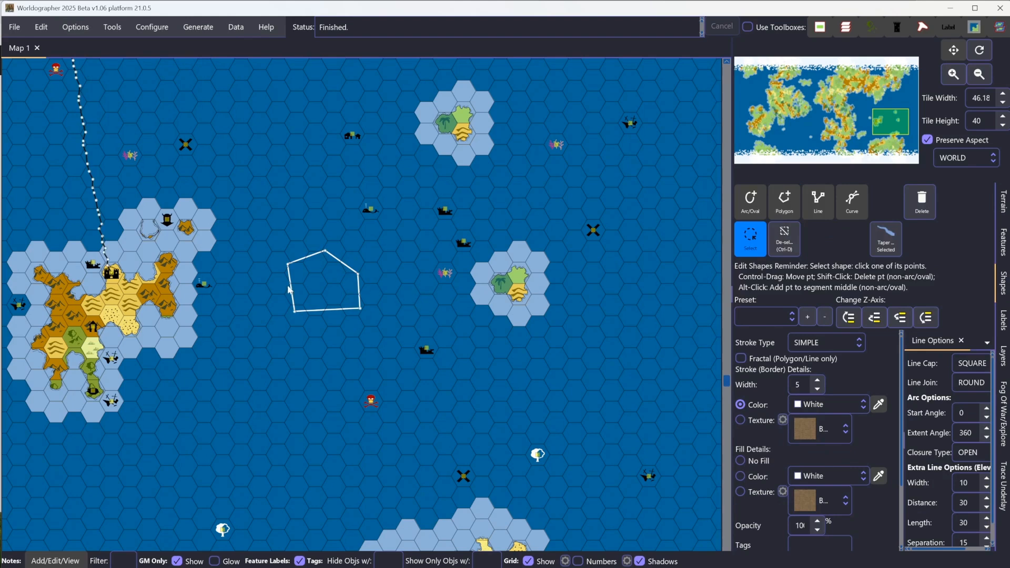
click(68, 29)
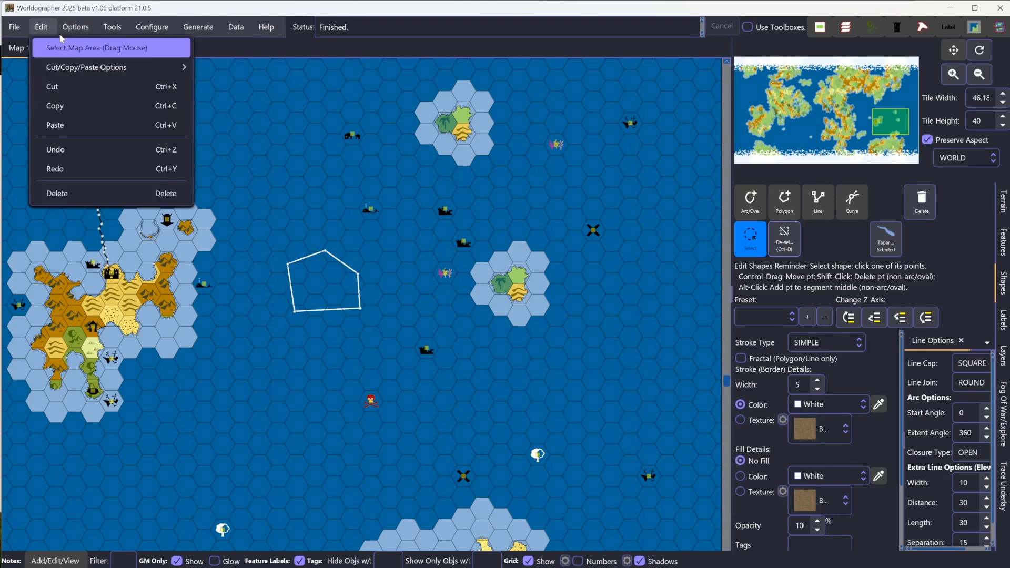
mouse_move(76, 26)
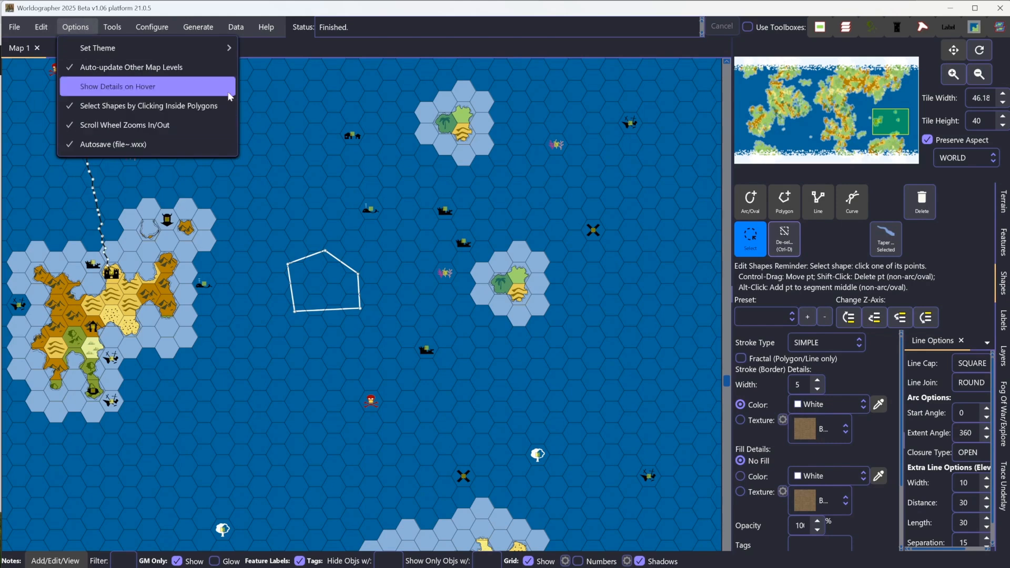
click(364, 18)
click(319, 280)
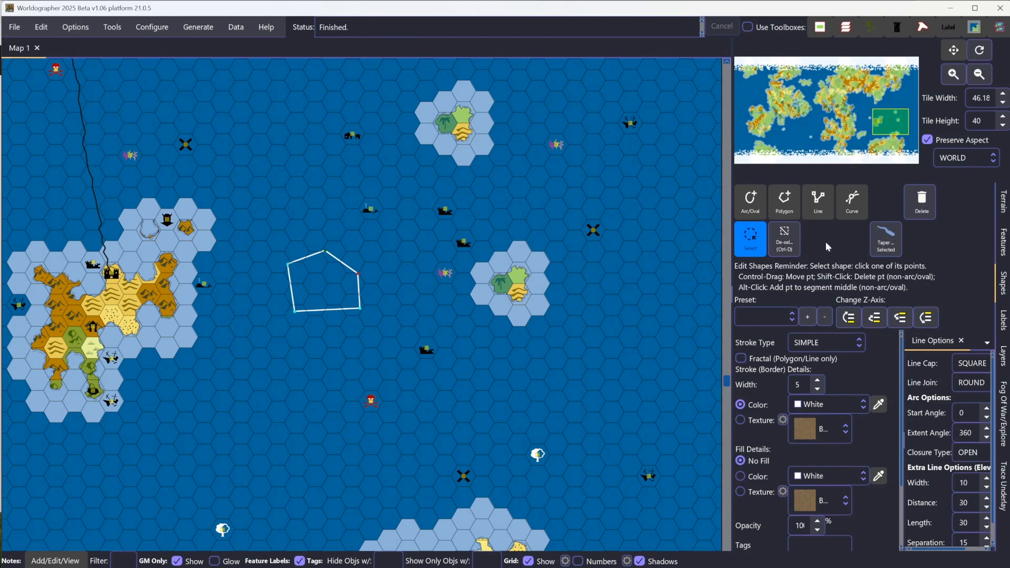
- Disable Select Shapes by Clicking Inside Polygons and review the scroll wheel zoom and autosave options
click(75, 27)
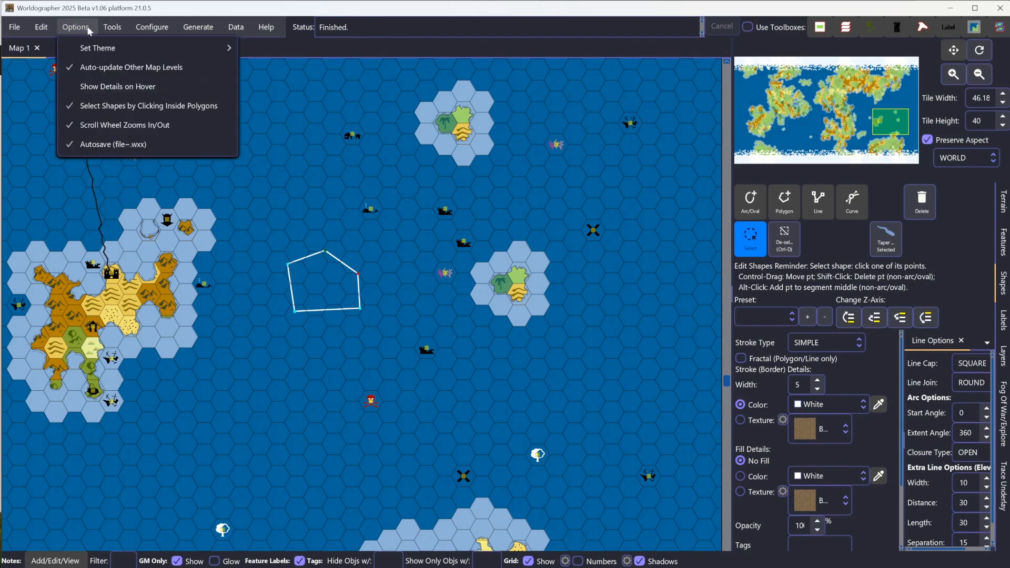
click(102, 103)
click(83, 27)
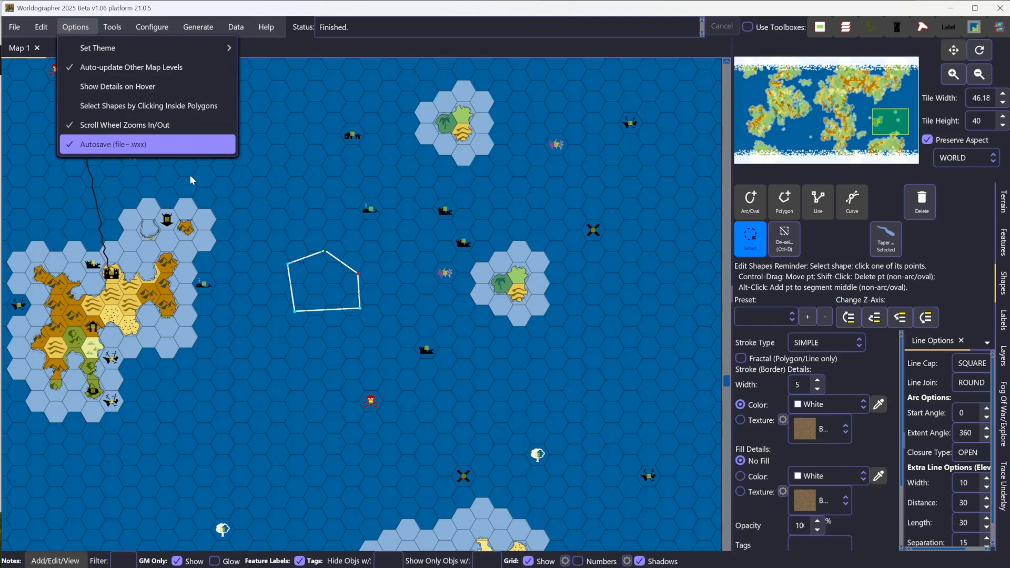
- Try adjusting the top, bottom and left margins in the Expand/Shrink Columns/Rows settings, and cancel without applying them
mouse_move(113, 27)
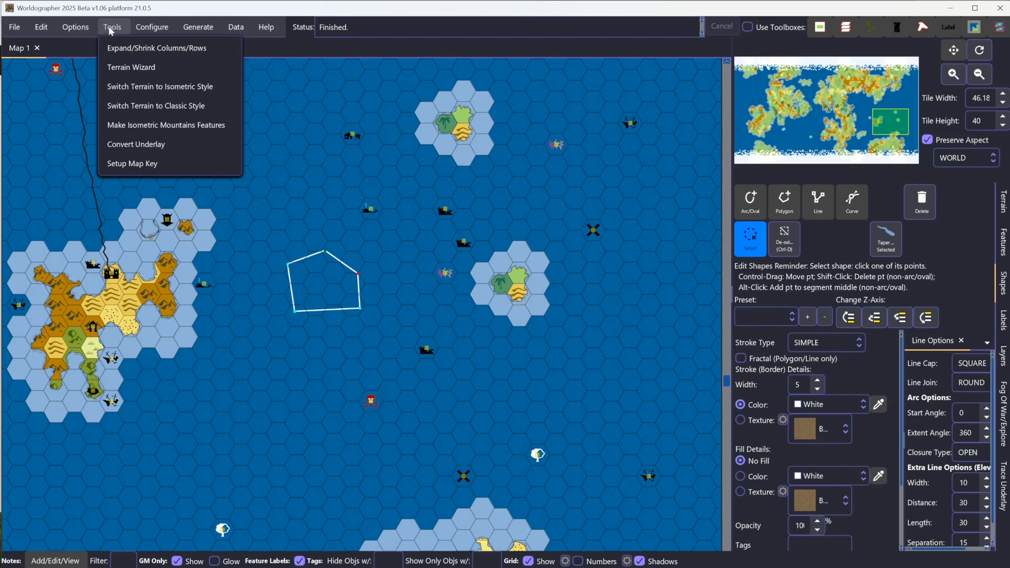
click(145, 53)
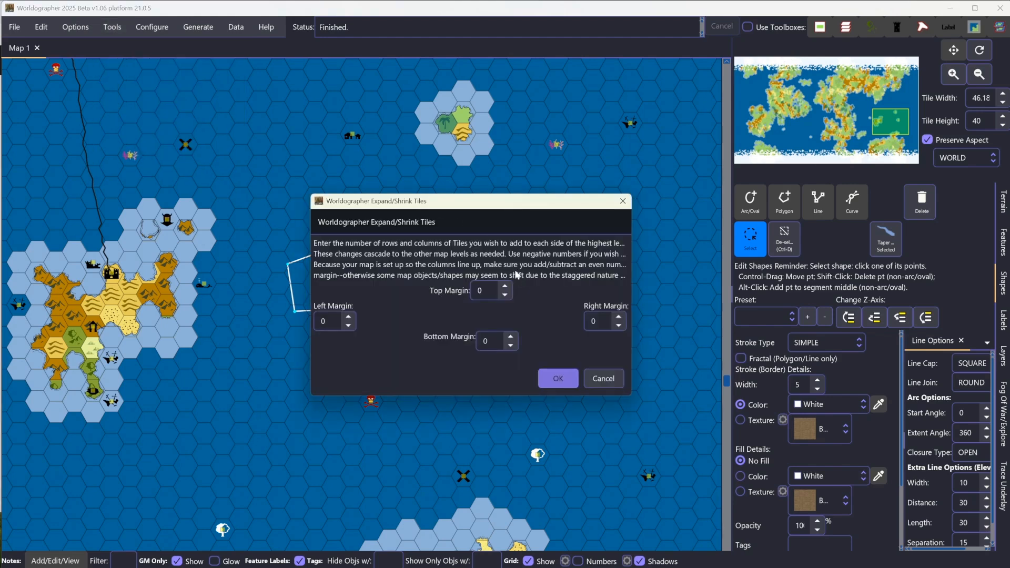
click(505, 287)
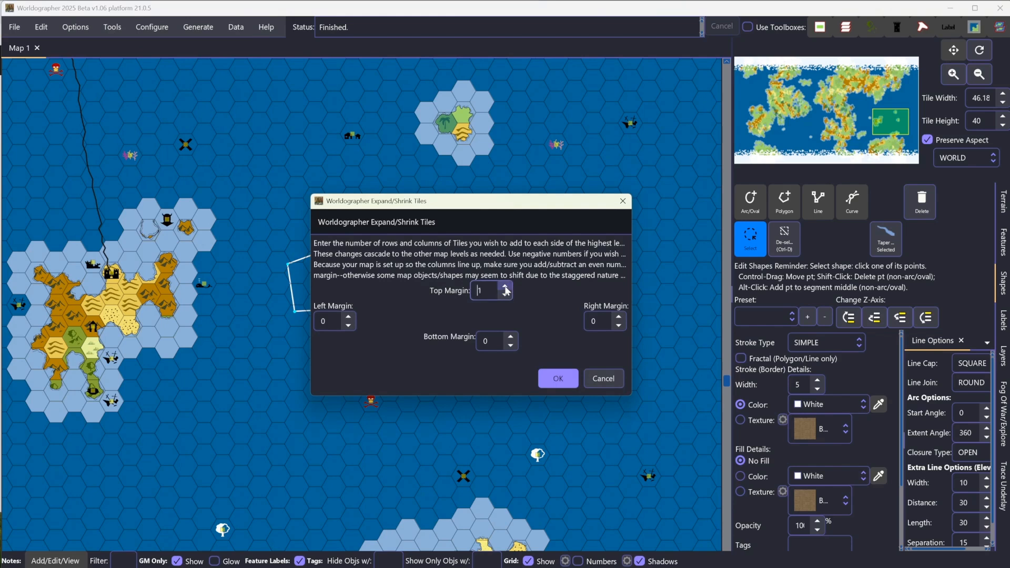
click(505, 287)
click(510, 346)
click(510, 346)
click(505, 294)
click(349, 316)
click(349, 317)
click(601, 379)
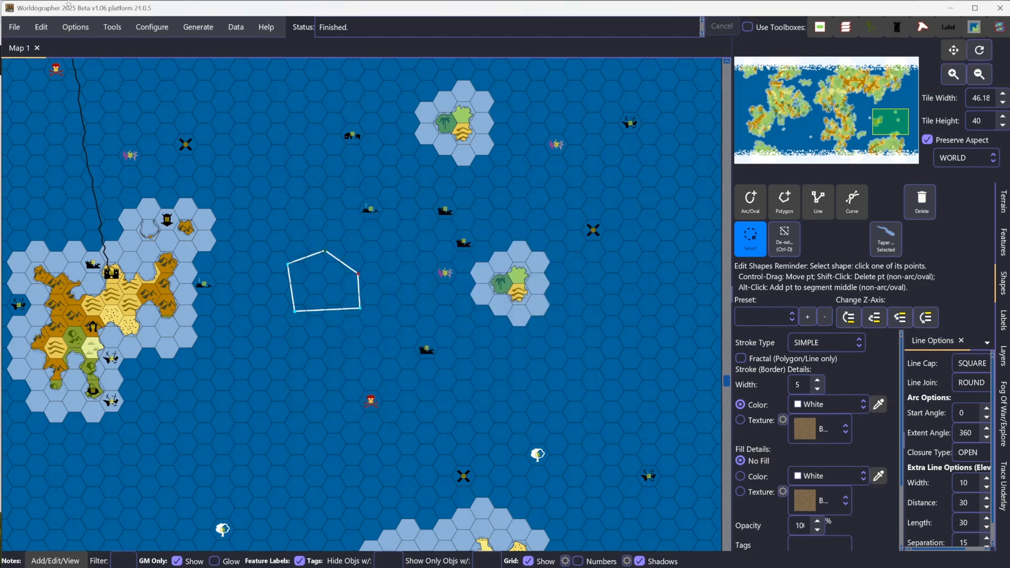
- Create a new world/kingdom map 20 hexes wide and 16 hexes high, with Blank as the single terrain
click(112, 27)
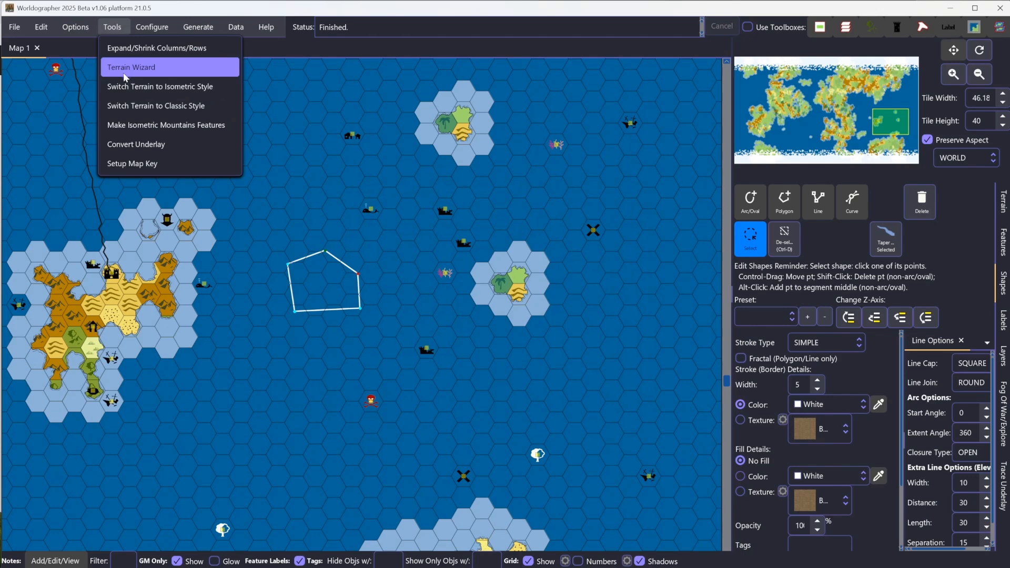
mouse_move(17, 27)
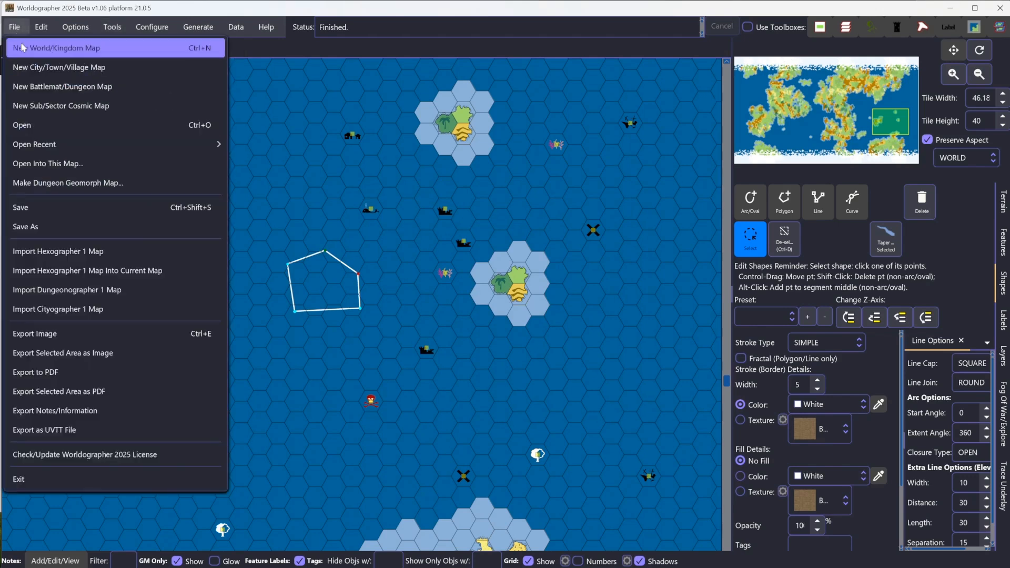
click(24, 49)
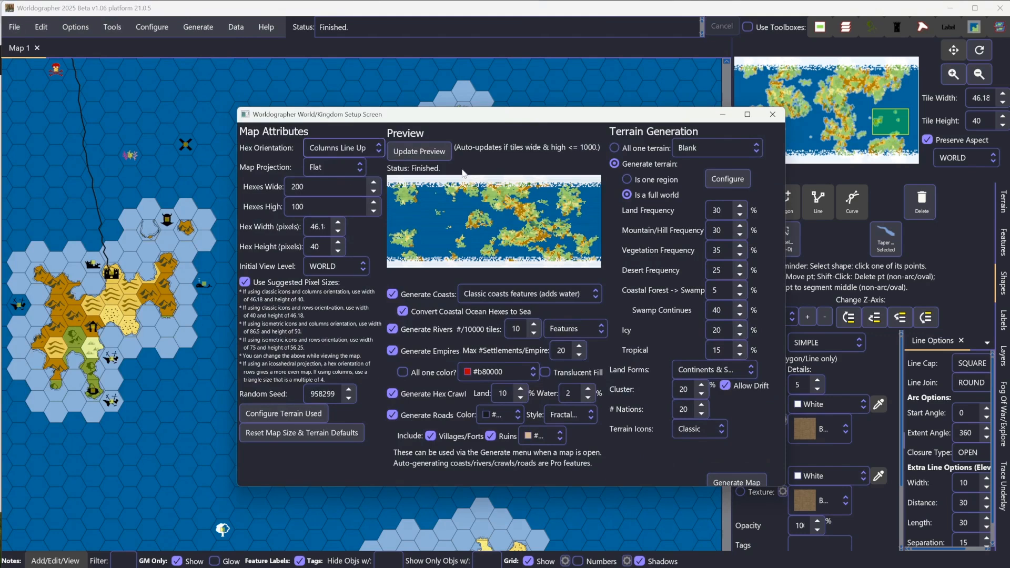
click(614, 148)
click(299, 188)
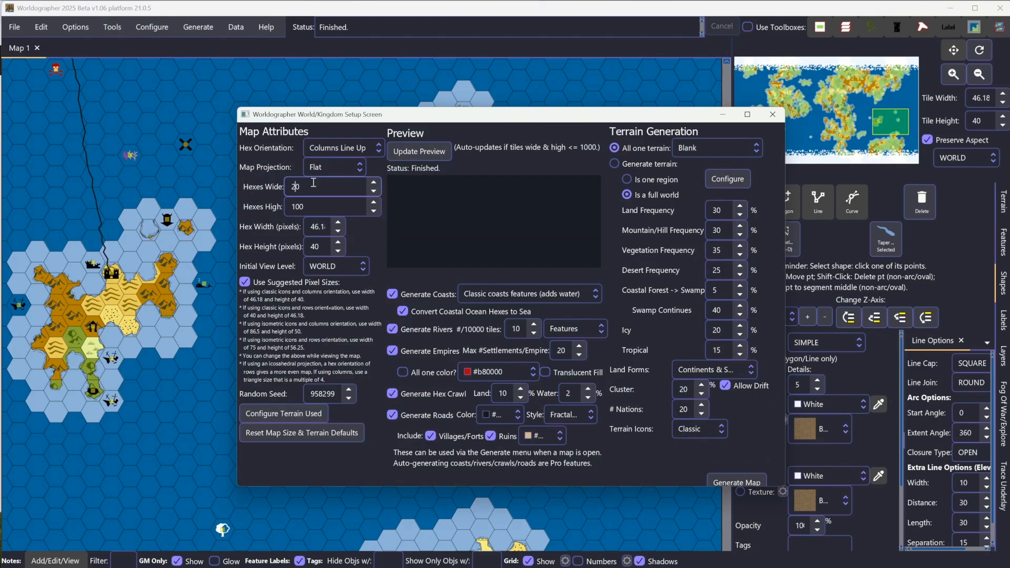
click(298, 206)
text(16)
key(Tab)
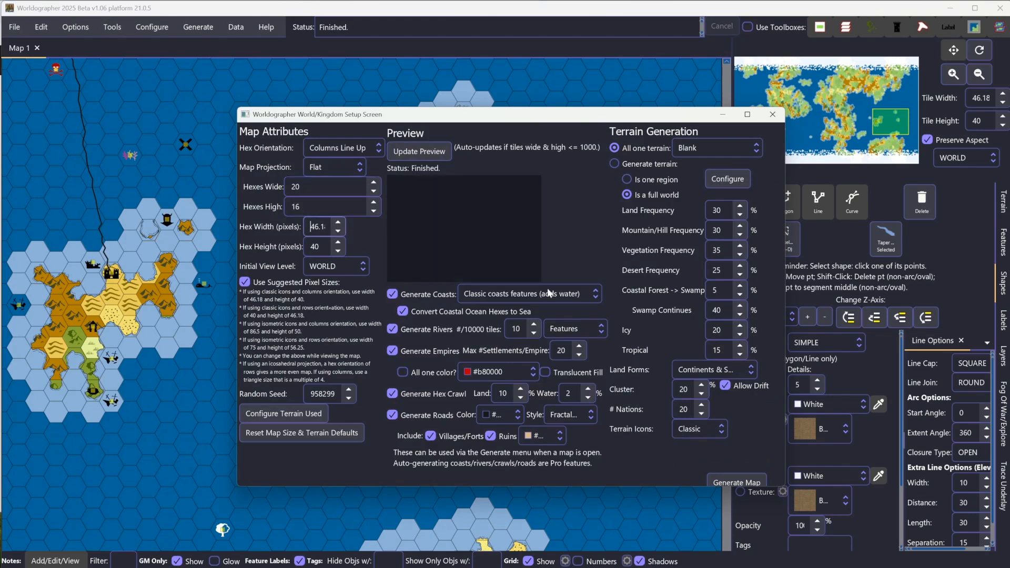
click(761, 482)
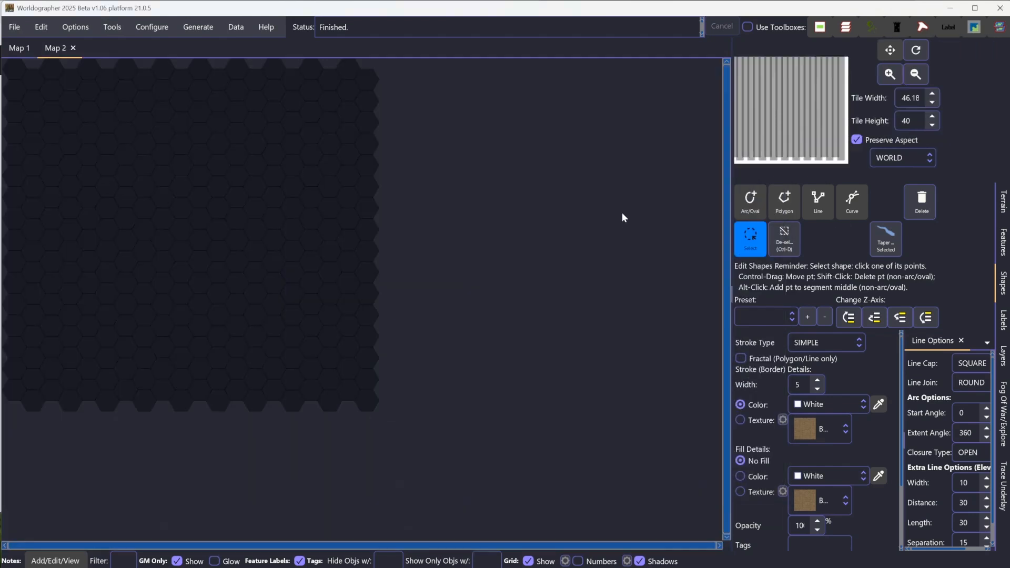
- Paint a broken diagonal line of mountain hexes from southwest to northeast across the map, with Hills hexes along its southeastern side
click(1003, 202)
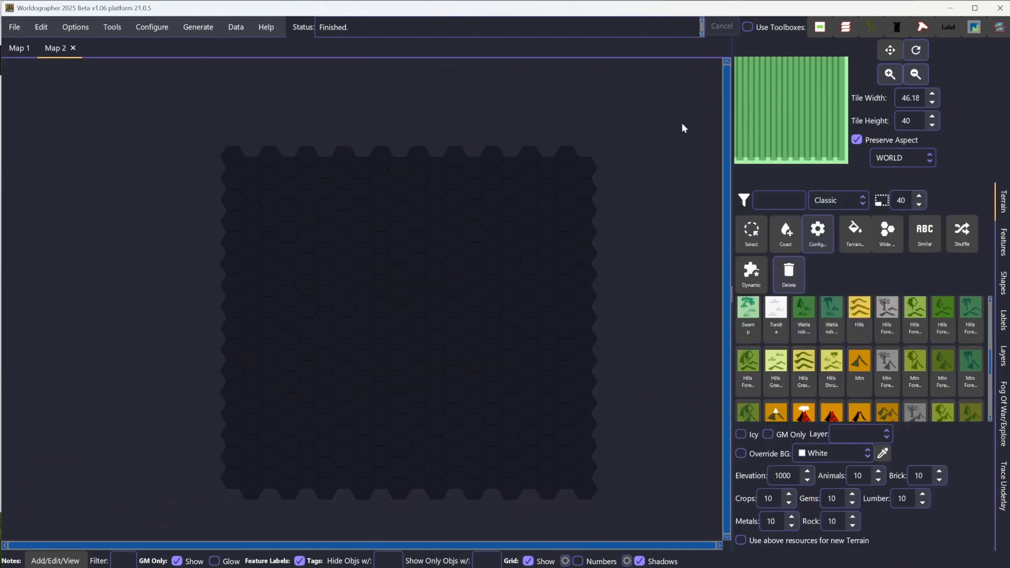
click(889, 415)
drag(244, 382, 635, 157)
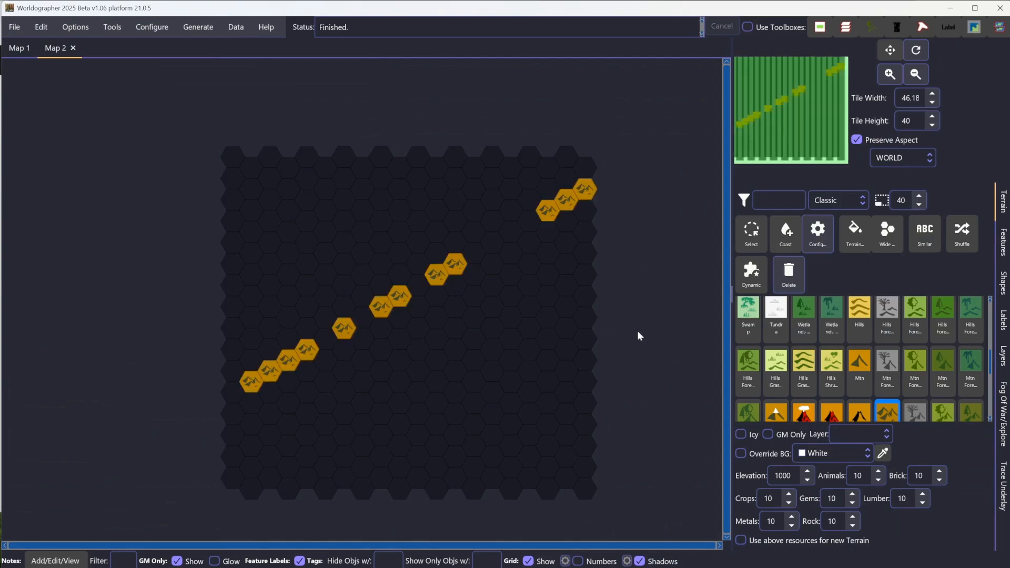
click(863, 316)
mouse_move(305, 393)
mouse_down()
mouse_move(544, 298)
mouse_move(497, 299)
mouse_up()
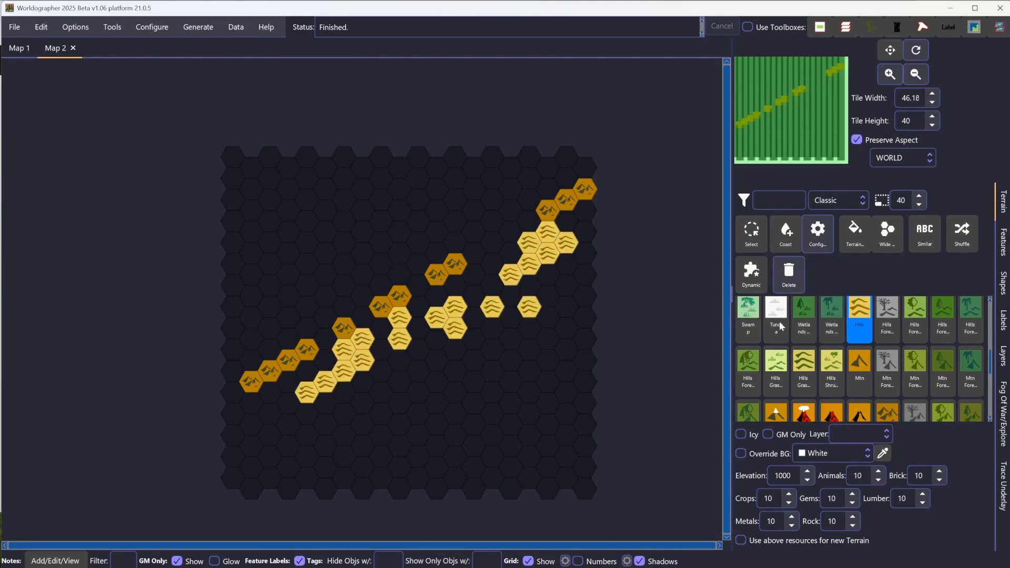
- Paint dark green forested hills in scattered groups along the northwestern side of the mountain line
scroll(841, 362, up, 1)
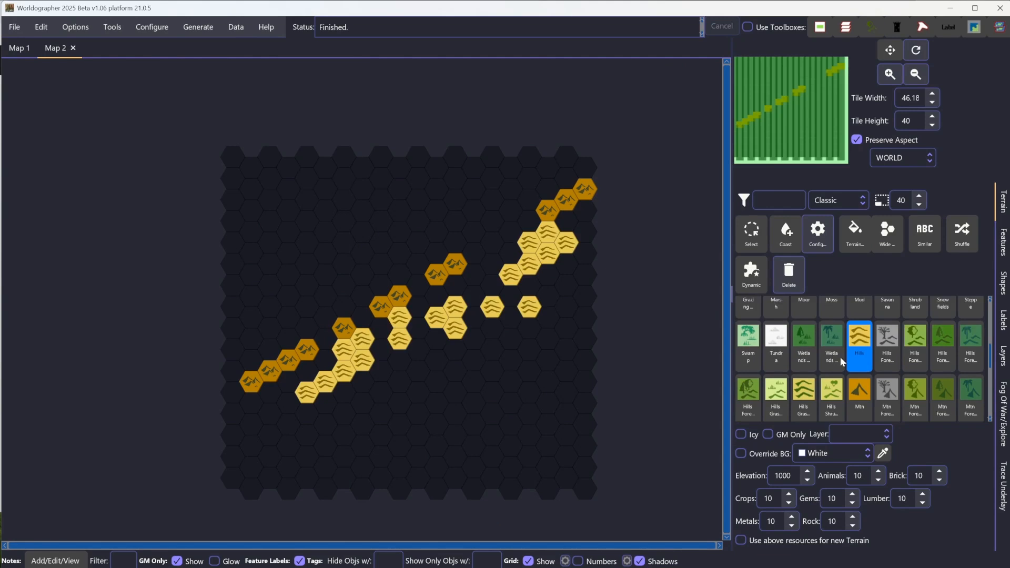
click(942, 342)
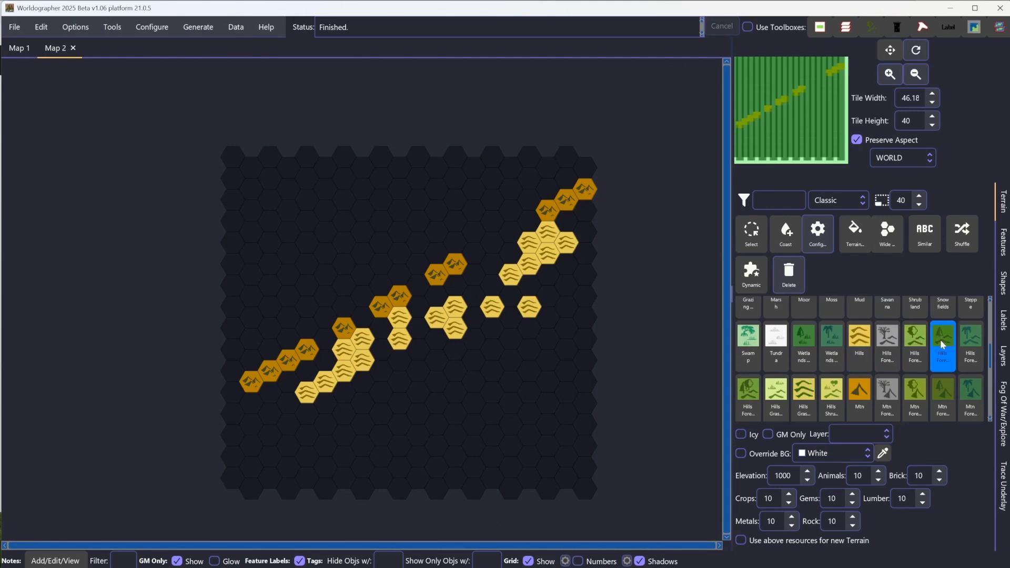
drag(230, 357, 497, 202)
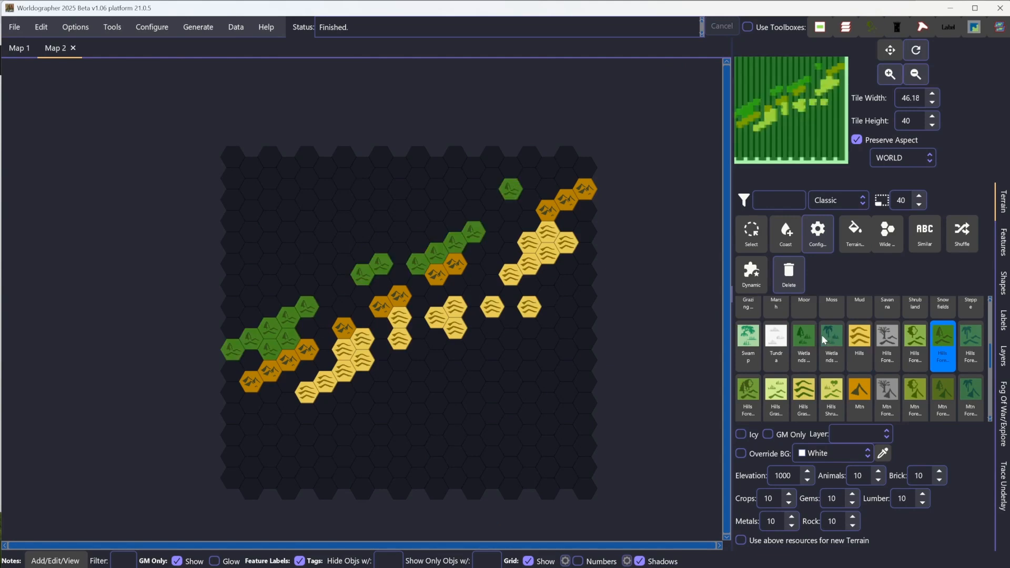
- Paint a heavy broadleaf forest across the map's northwestern part and extend its edges with light forest hexes
scroll(918, 363, down, 4)
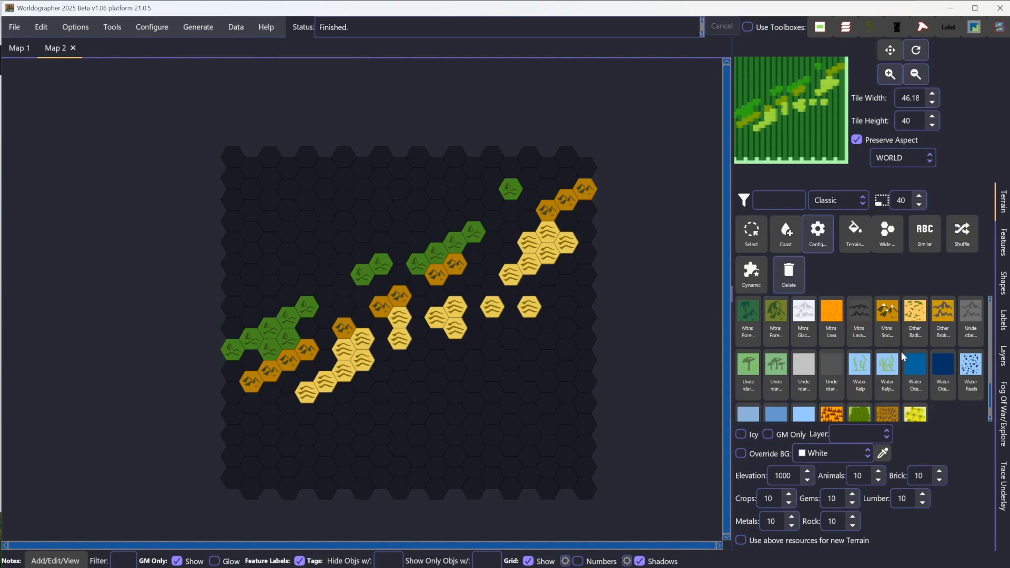
scroll(900, 345, up, 5)
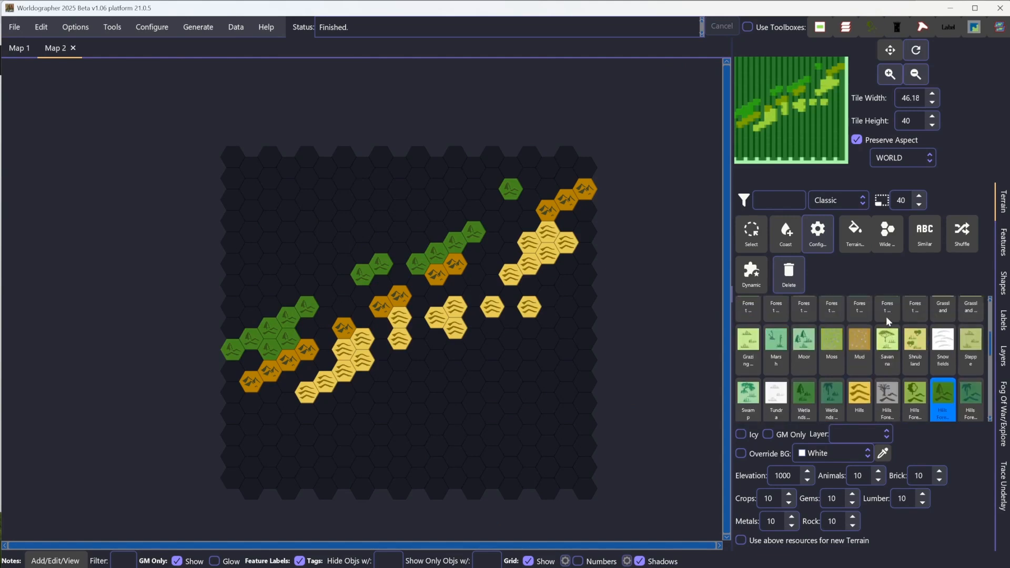
scroll(884, 323, up, 1)
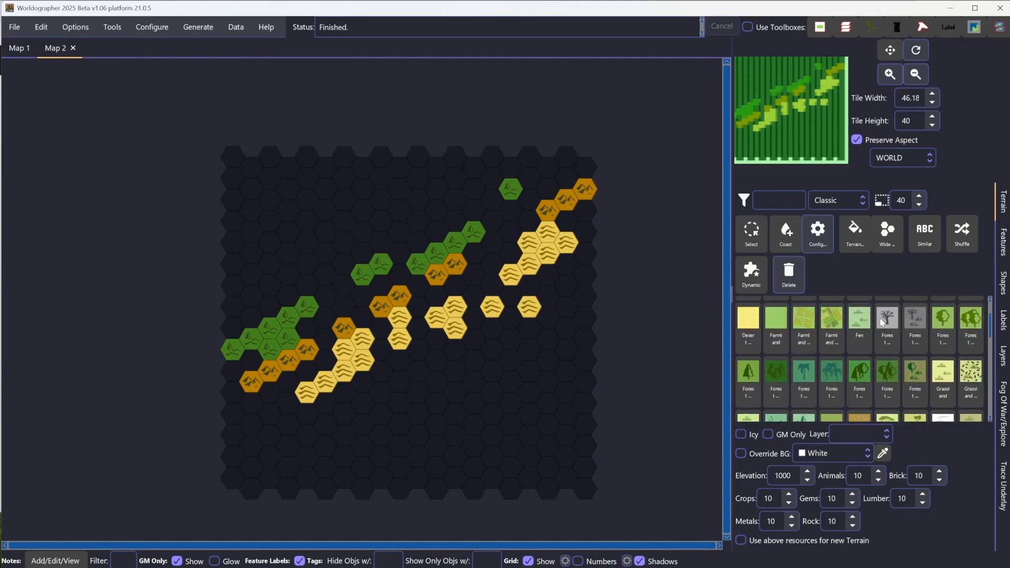
click(961, 322)
mouse_move(288, 188)
mouse_down()
mouse_move(365, 192)
mouse_move(355, 179)
mouse_move(328, 177)
mouse_move(390, 184)
mouse_move(371, 230)
mouse_move(231, 179)
mouse_up()
click(950, 325)
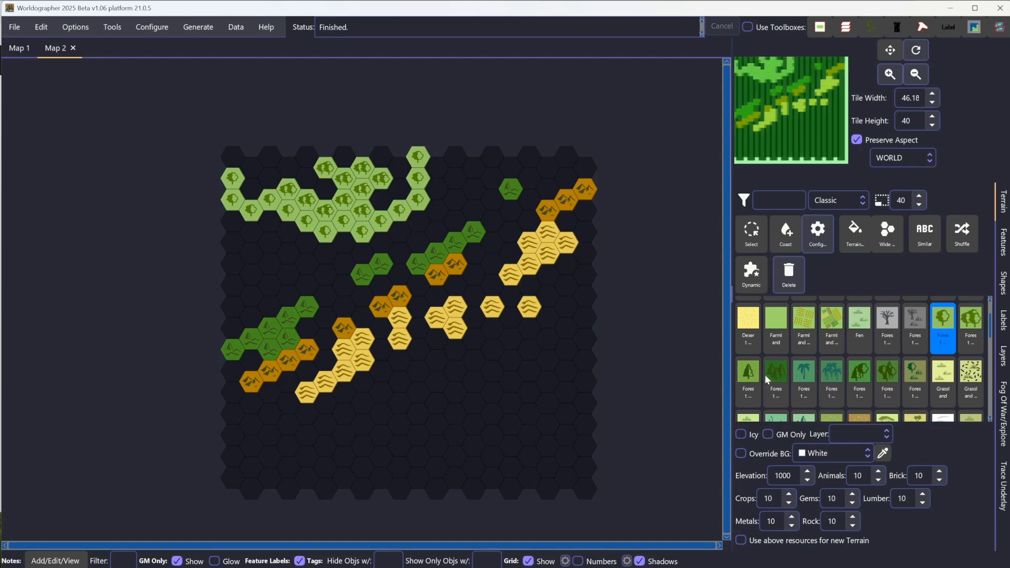
- Paint a small patch of Grassland hexes at the map's western edge, just below the forest
click(860, 375)
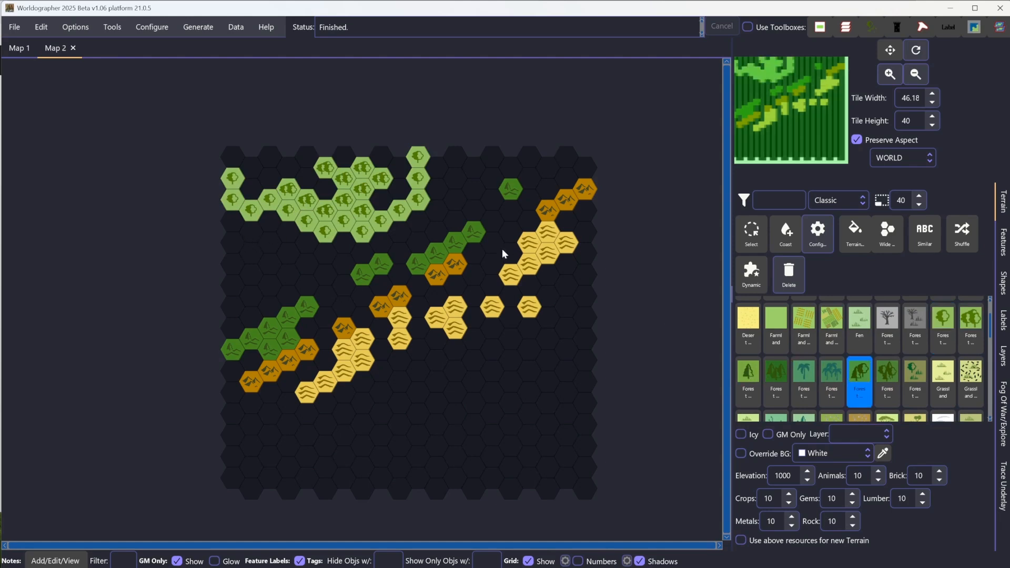
click(947, 378)
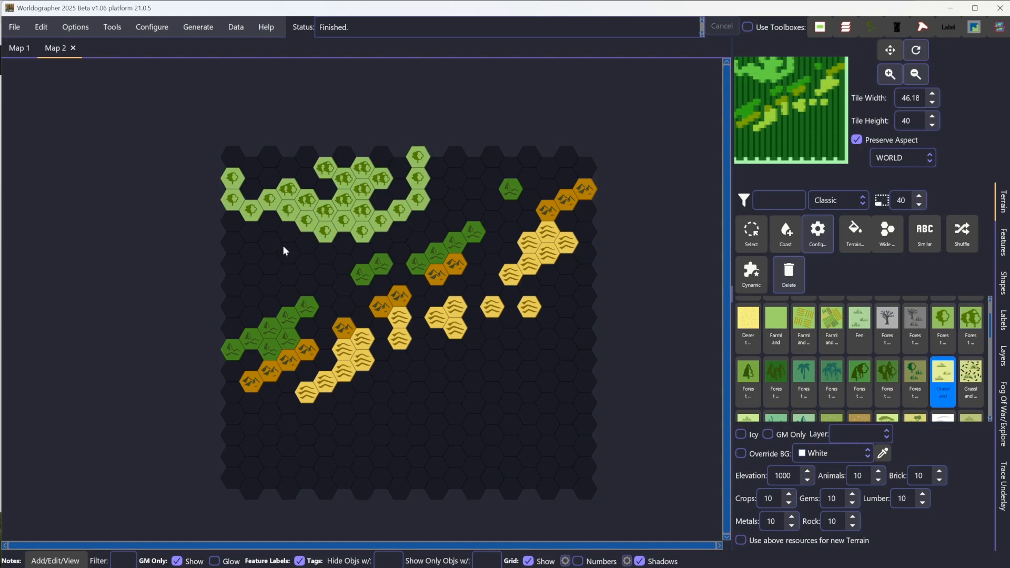
mouse_move(228, 243)
mouse_down()
mouse_move(260, 255)
mouse_move(233, 284)
mouse_up()
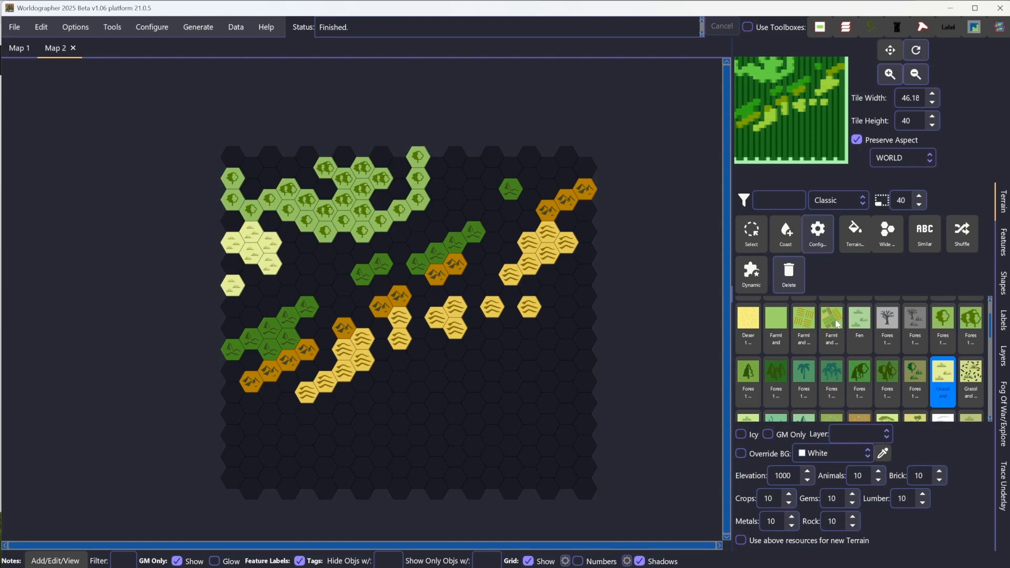
- Place plain Farmland hexes around the northern forest, along the northern edge and beside the western grassland
click(776, 320)
mouse_move(431, 162)
mouse_down()
mouse_move(451, 163)
mouse_move(456, 178)
mouse_up()
click(548, 169)
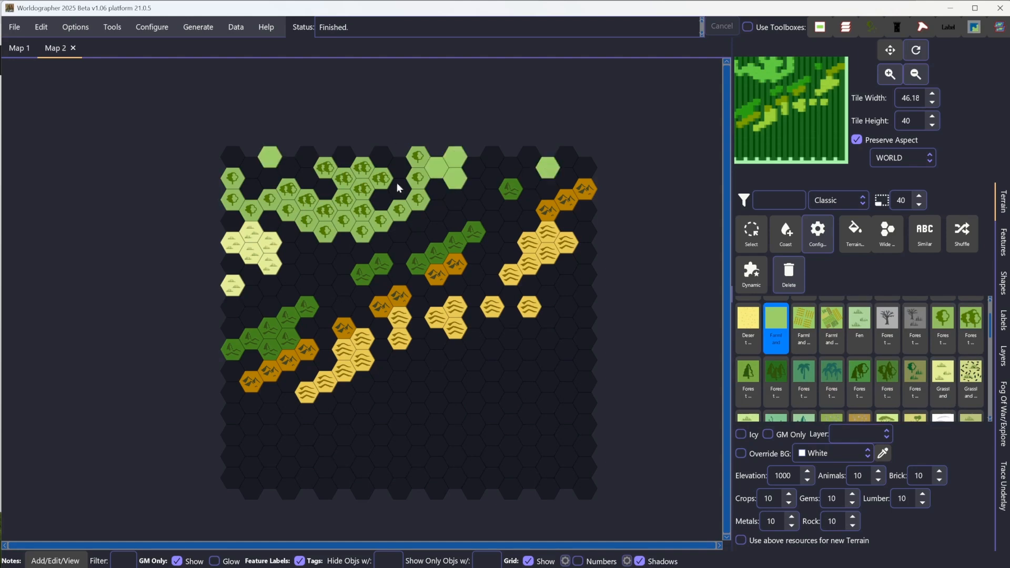
click(234, 313)
click(289, 235)
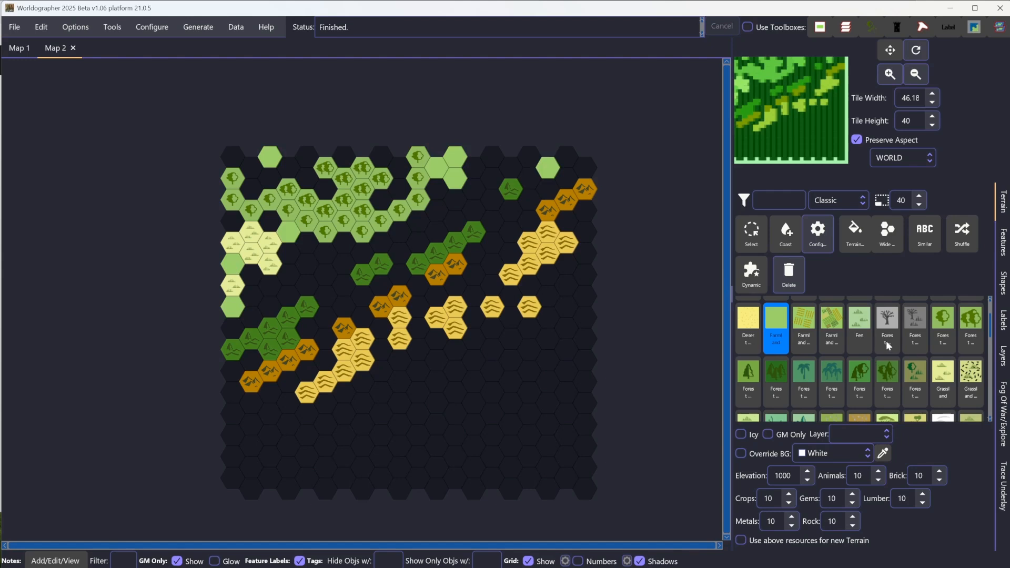
- Paint a patch of single-cactus desert hexes in the map's southeastern corner
scroll(889, 346, up, 1)
click(804, 321)
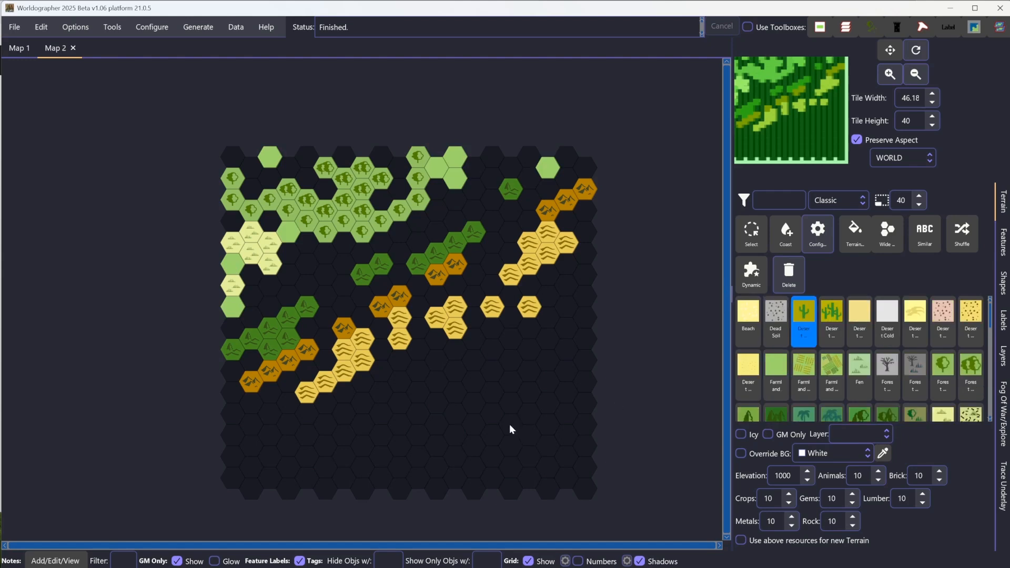
drag(526, 391, 573, 469)
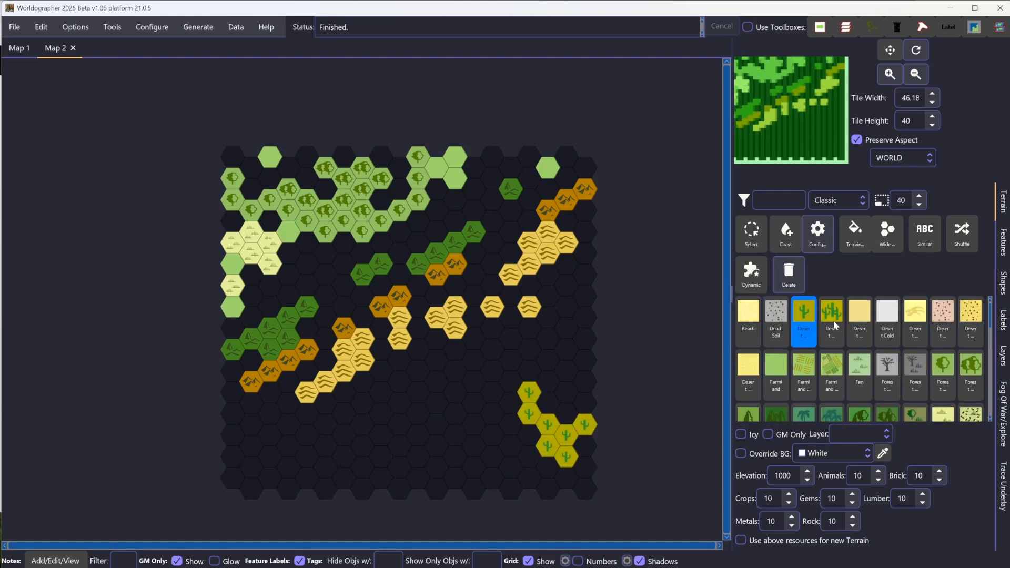
- Paint speckled rocky desert hexes around the cactus patch, and border them on the west with sandy desert hexes
click(857, 321)
click(968, 319)
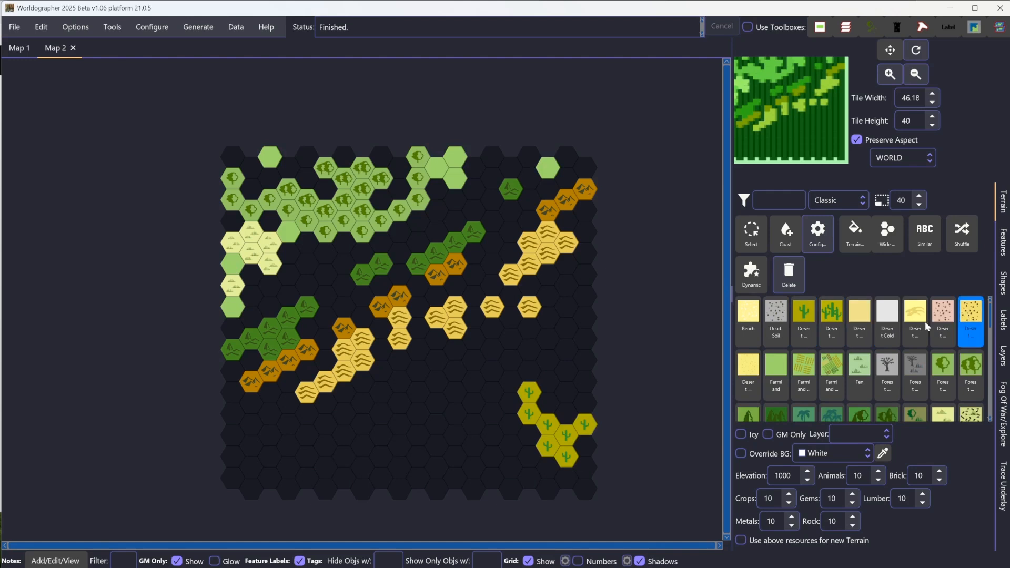
mouse_move(517, 368)
mouse_down()
mouse_move(563, 393)
mouse_move(512, 398)
mouse_move(546, 468)
mouse_move(527, 429)
mouse_move(537, 415)
mouse_move(615, 417)
mouse_move(582, 362)
mouse_up()
click(582, 362)
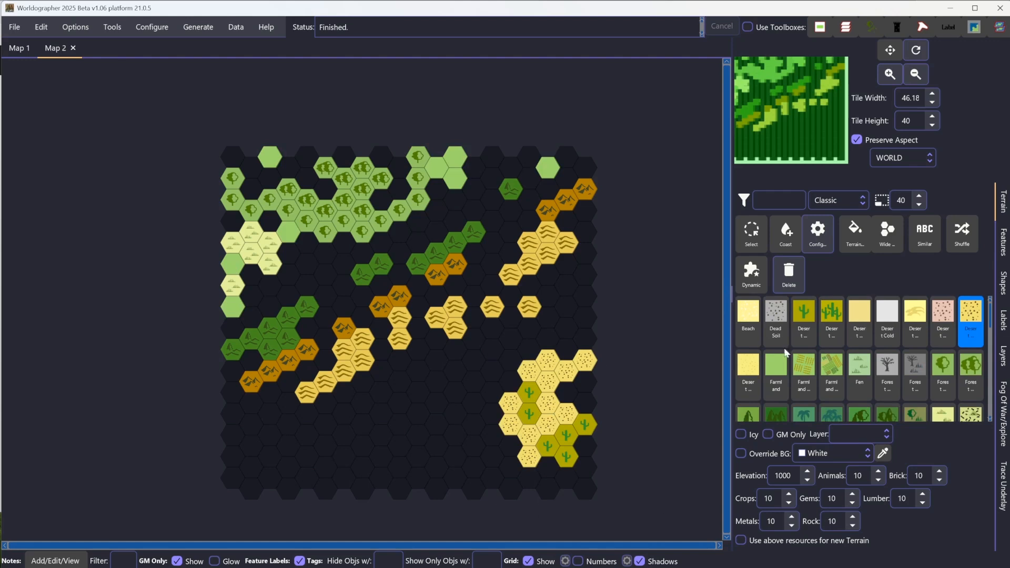
click(748, 368)
mouse_move(514, 401)
mouse_down()
mouse_move(485, 407)
mouse_move(508, 455)
mouse_move(517, 450)
mouse_move(490, 343)
mouse_move(513, 354)
mouse_move(500, 378)
mouse_up()
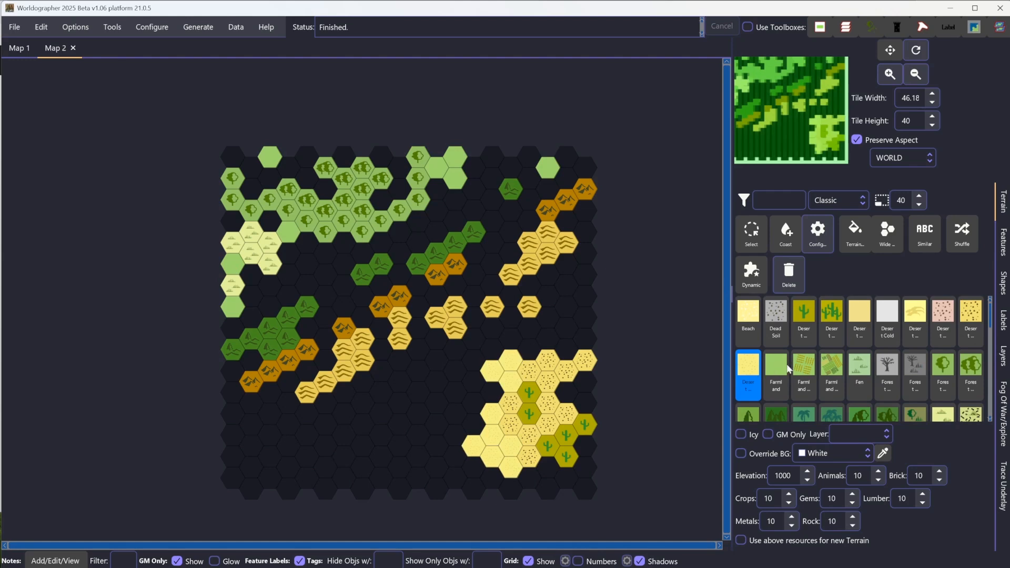
- Paint a strip of Grassland hexes along the western side of the desert, down to the southern edge
scroll(878, 364, down, 1)
scroll(878, 364, down, 1)
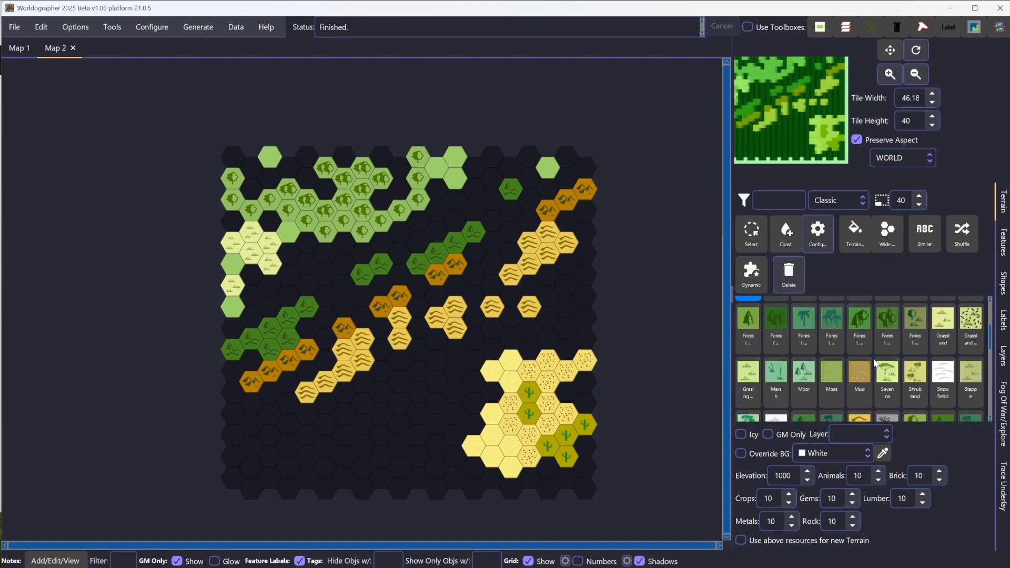
click(943, 322)
drag(436, 401, 474, 489)
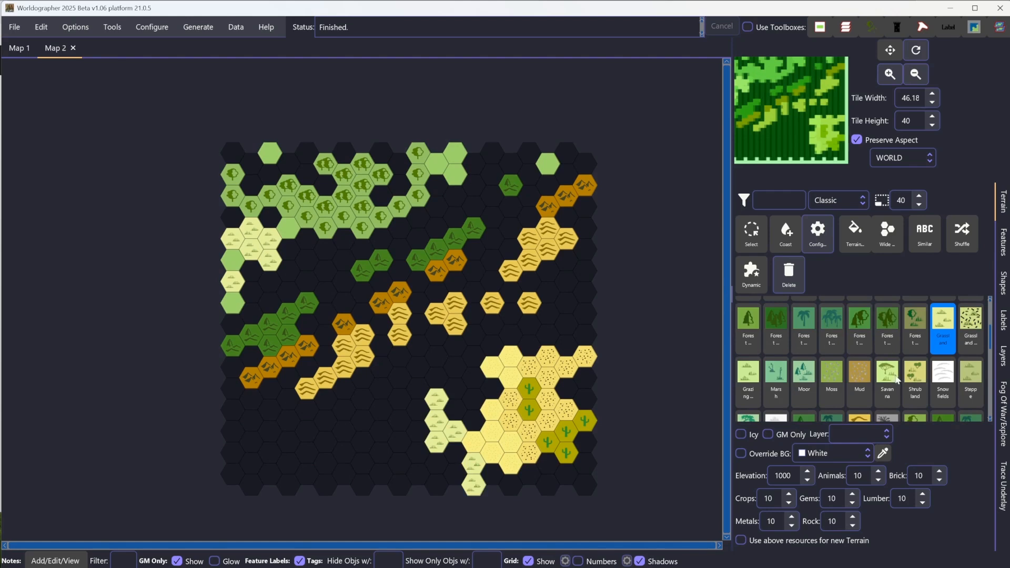
- Paint an area of plain Farmland hexes in the south-central part of the map, west of the new grassland strip
scroll(897, 380, up, 1)
click(775, 331)
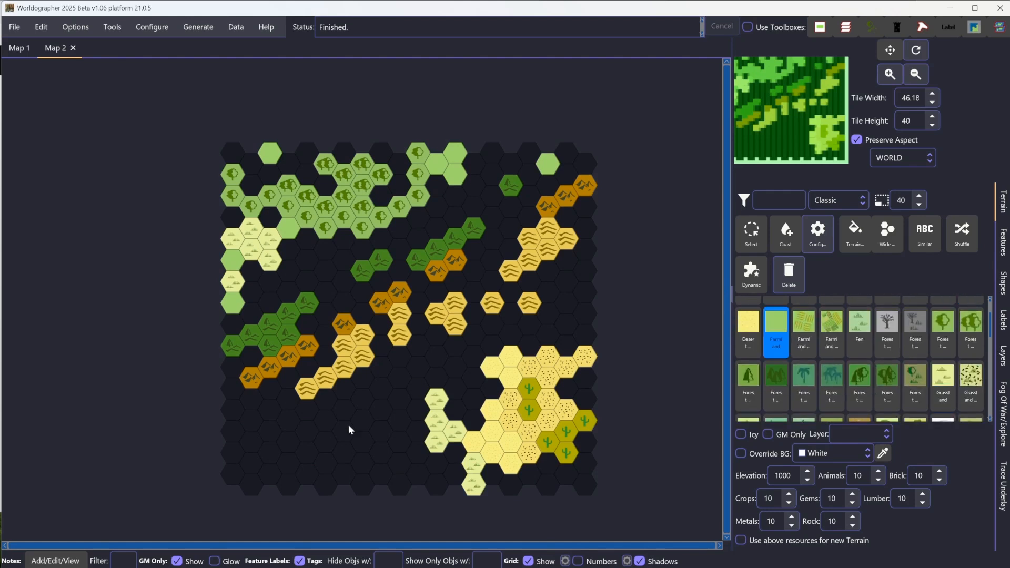
mouse_move(362, 401)
mouse_down()
mouse_move(407, 481)
mouse_move(322, 433)
mouse_move(368, 466)
mouse_up()
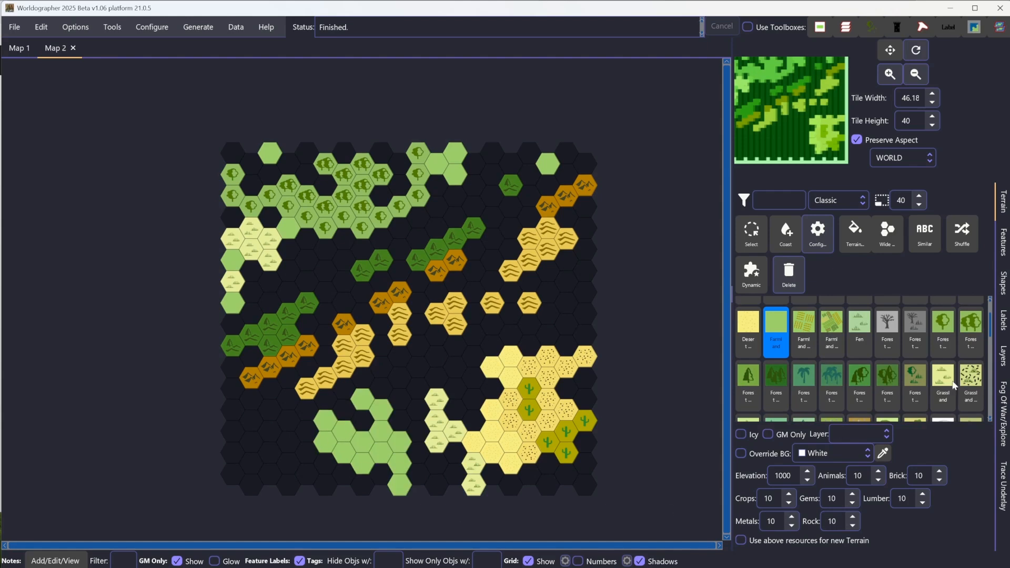
scroll(860, 327, down, 1)
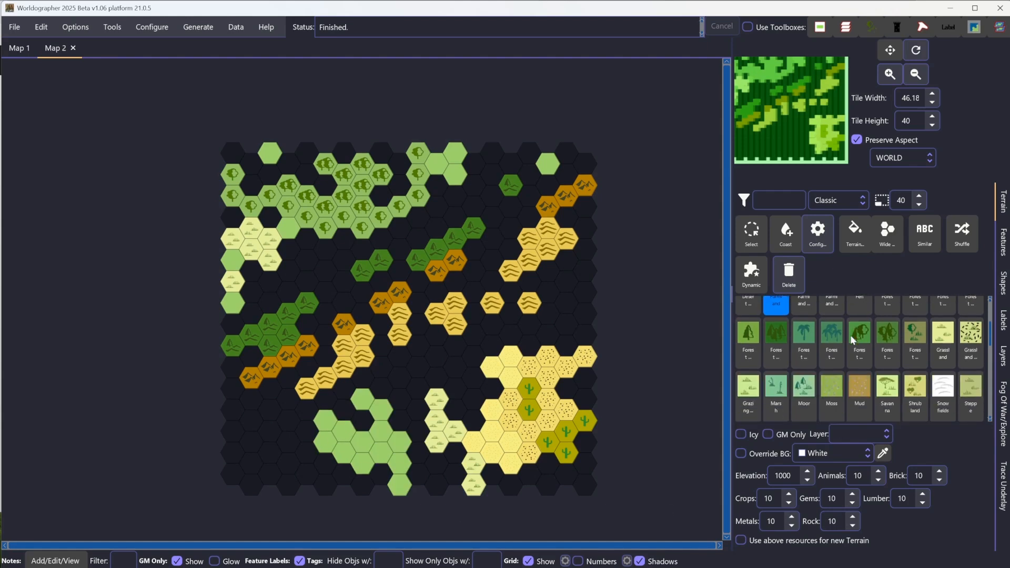
- Paint two connected bands of Swamp hexes in the map's southwestern corner, west of the farmland
scroll(852, 339, down, 1)
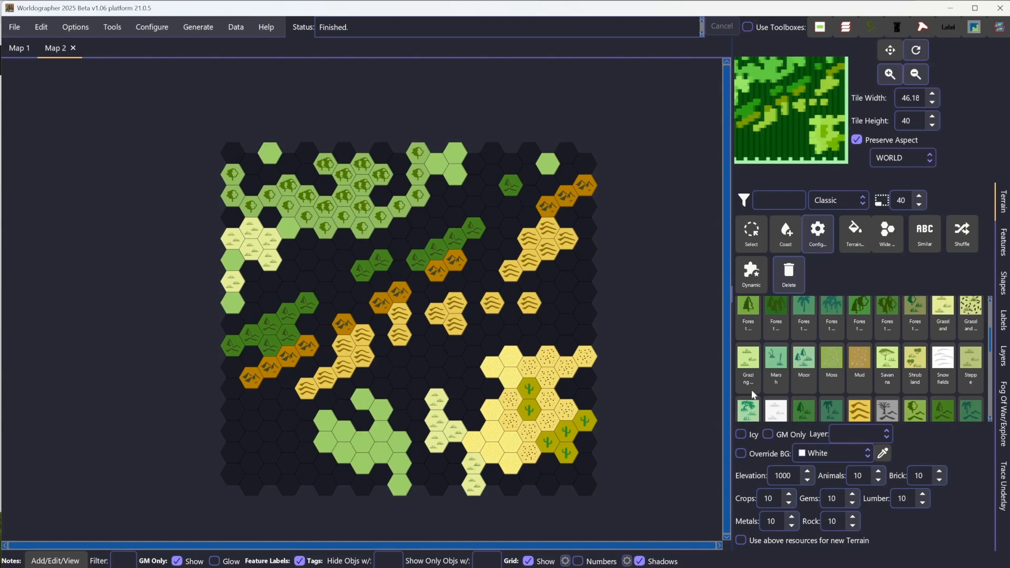
click(748, 411)
drag(231, 452, 285, 478)
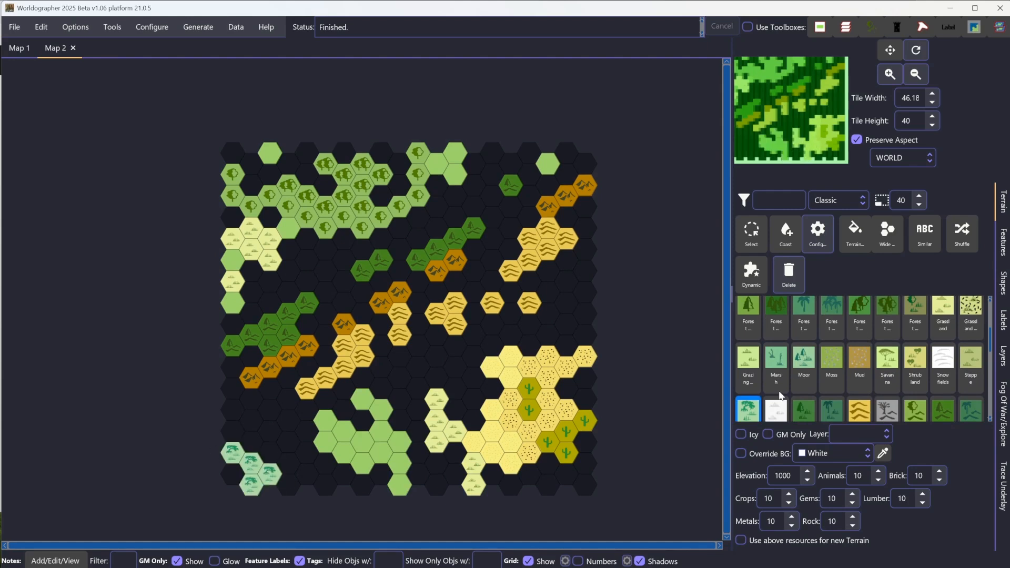
drag(246, 421, 325, 480)
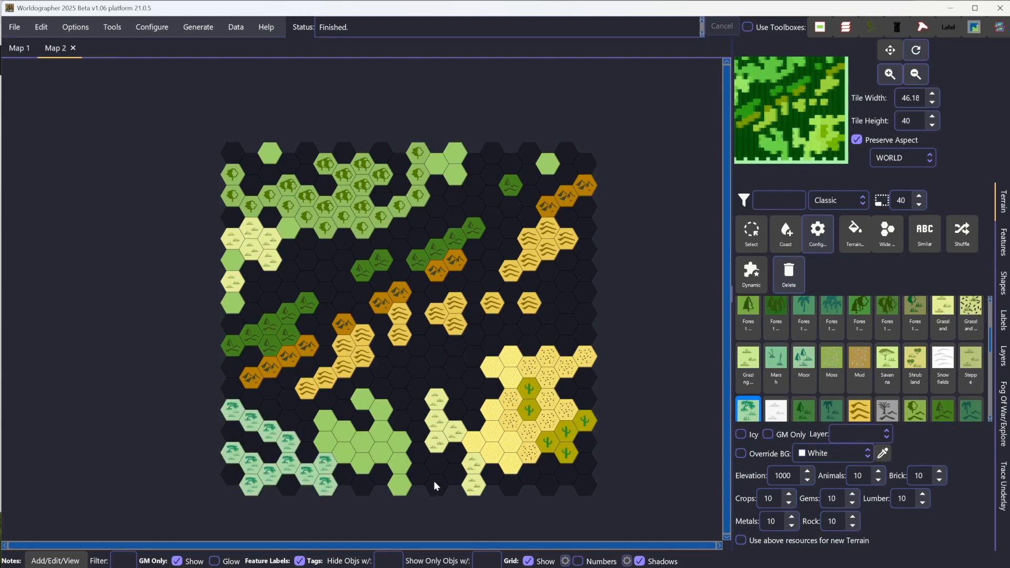
- Paint a small patch of blue sea water hexes in the southwestern corner, replacing the outermost swamp hexes
scroll(839, 367, up, 1)
scroll(836, 368, up, 1)
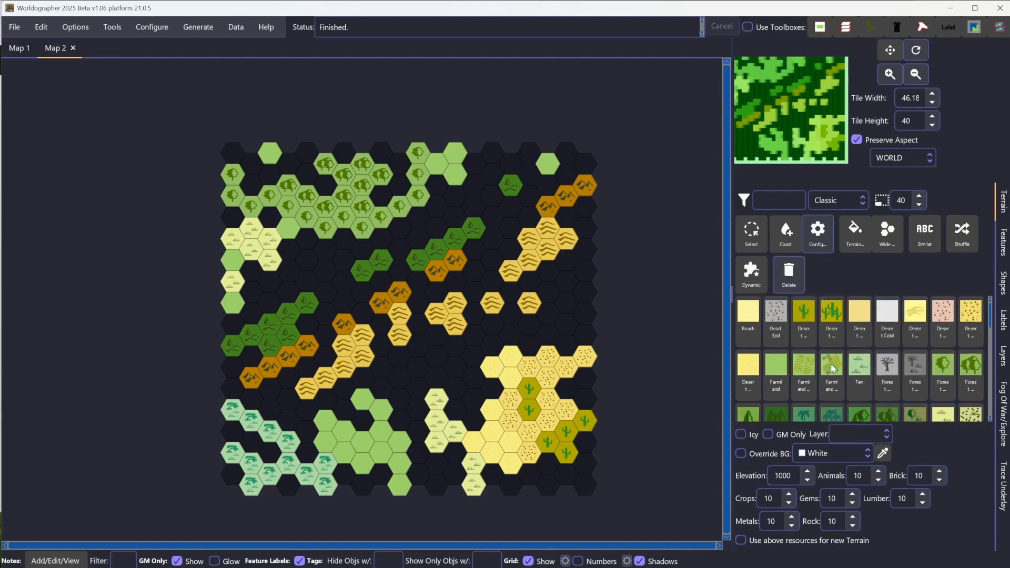
scroll(830, 376, down, 6)
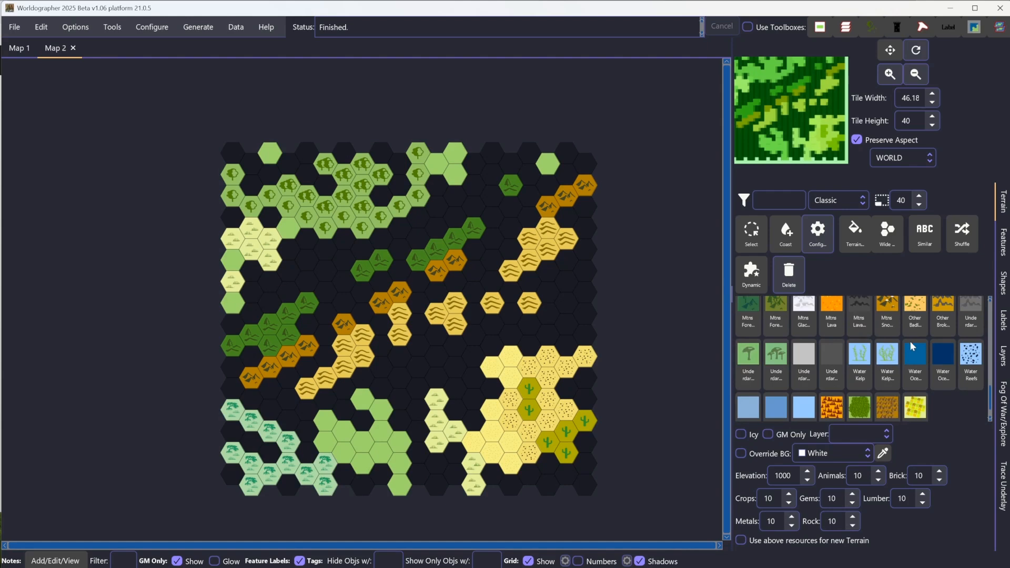
scroll(805, 406, down, 1)
click(778, 395)
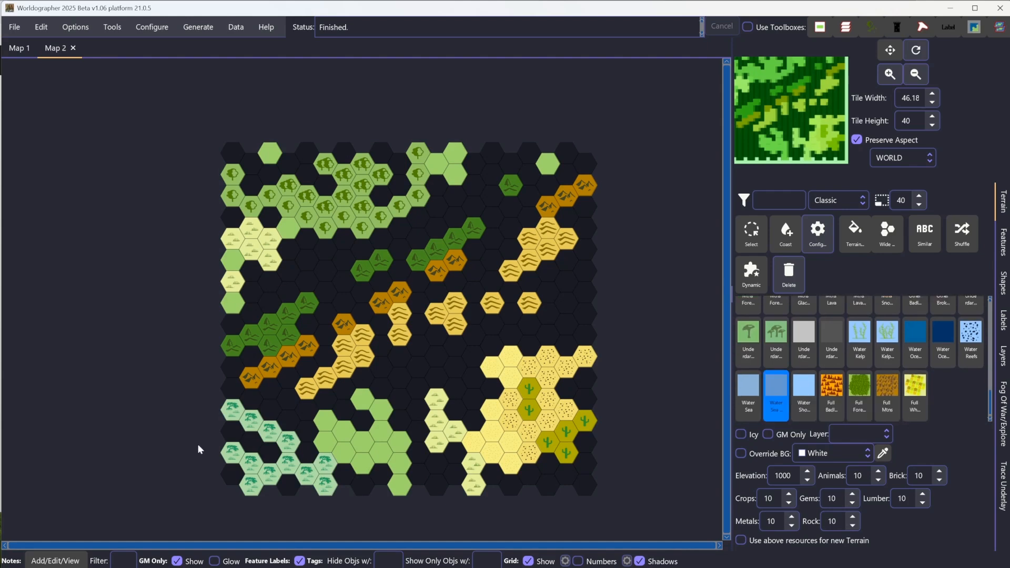
drag(257, 472, 244, 458)
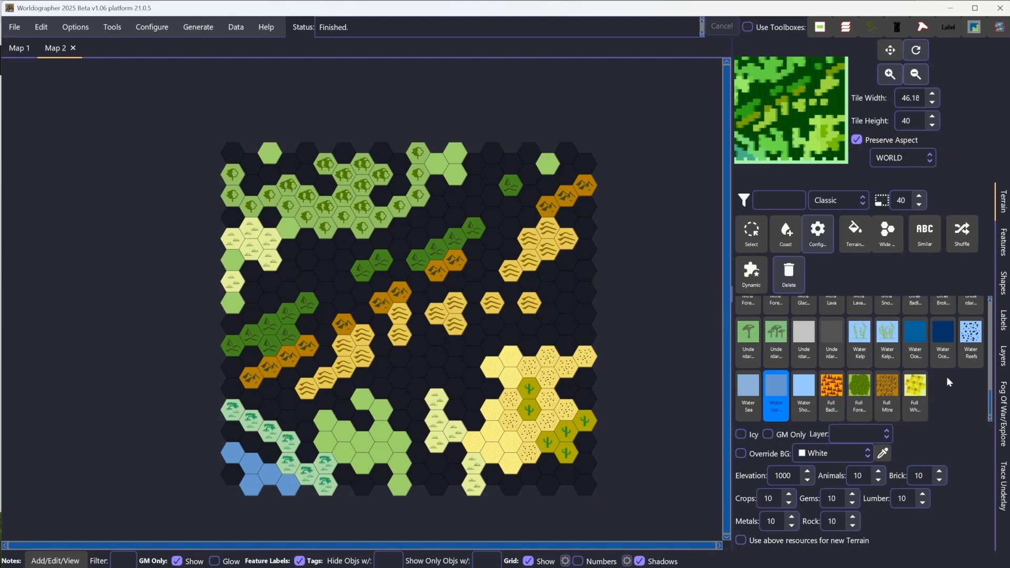
- Paint a cluster of broken lands hexes near the eastern edge, plus one between the two separate hill hexes to its west
scroll(947, 383, up, 2)
scroll(947, 383, up, 3)
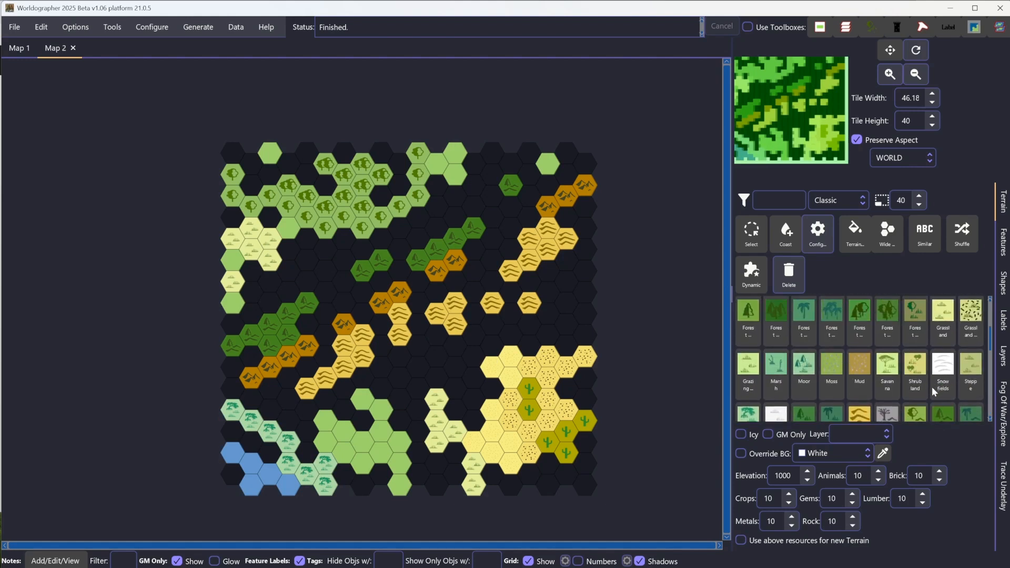
scroll(929, 395, down, 1)
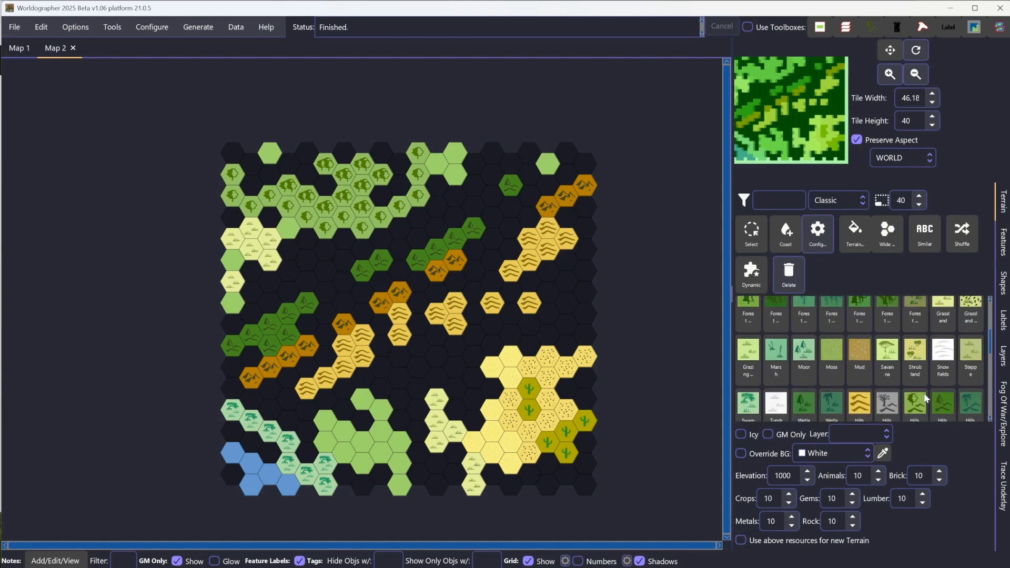
scroll(921, 392, up, 3)
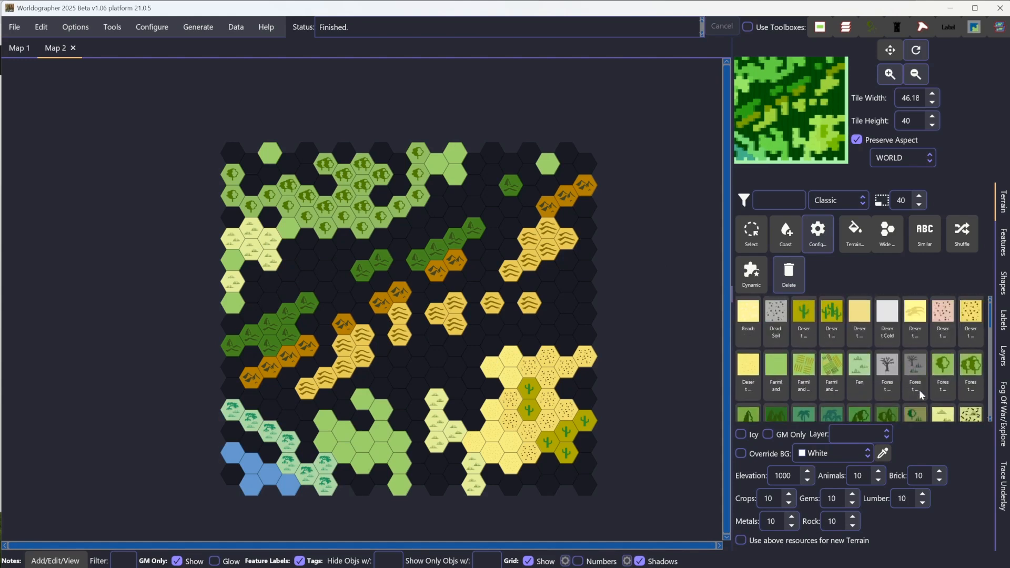
scroll(847, 361, down, 3)
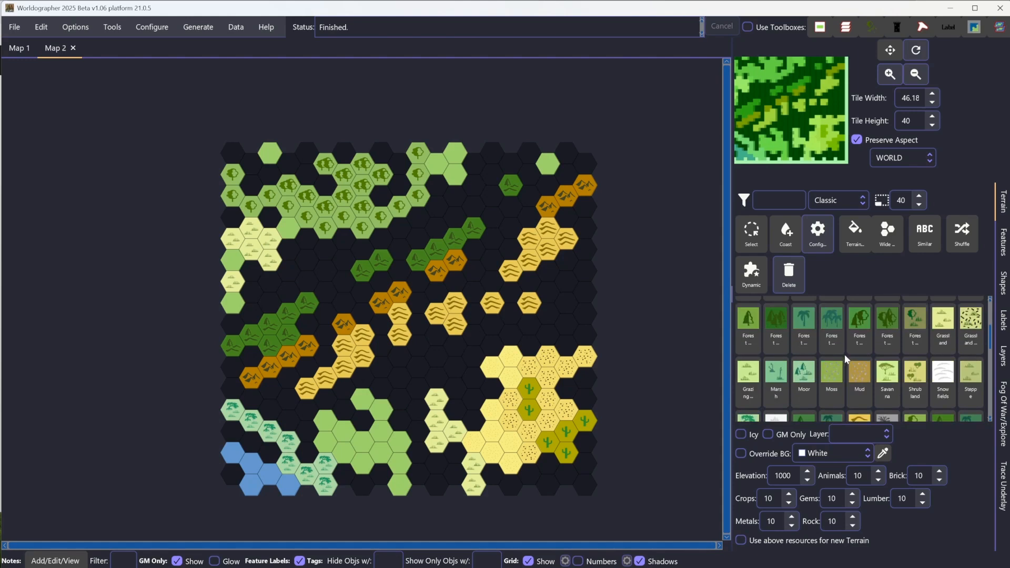
scroll(848, 363, down, 5)
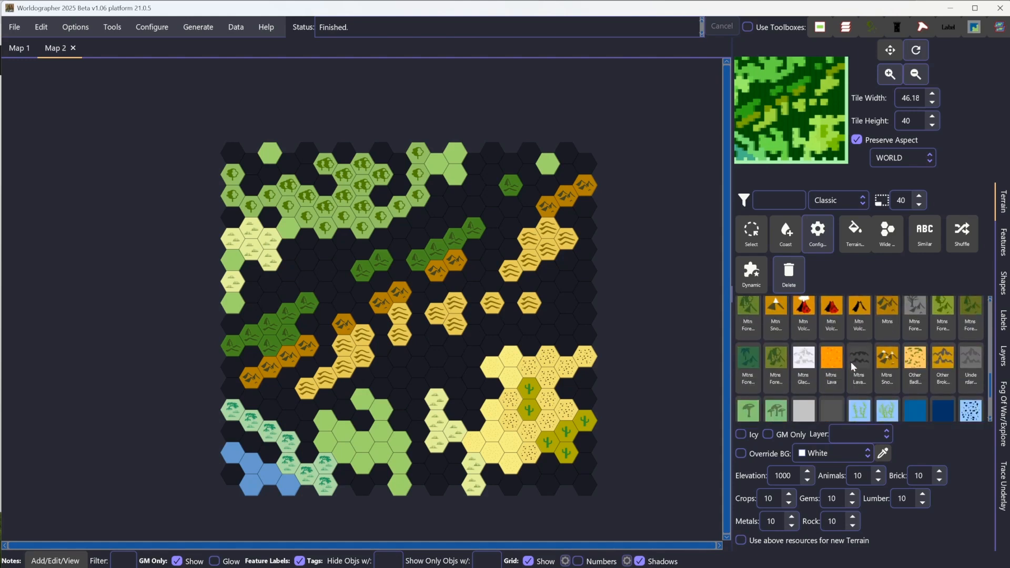
scroll(837, 366, down, 1)
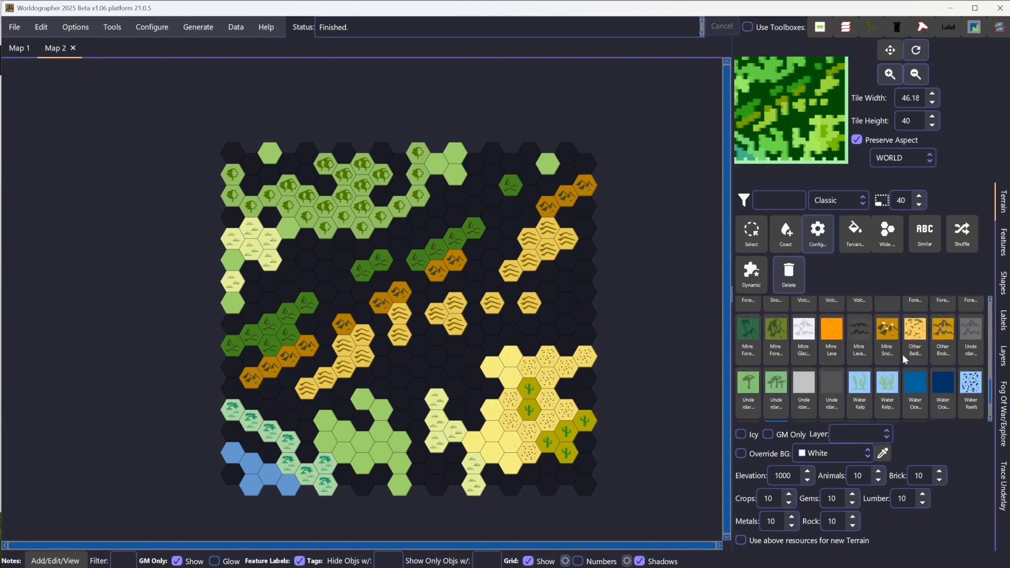
click(943, 331)
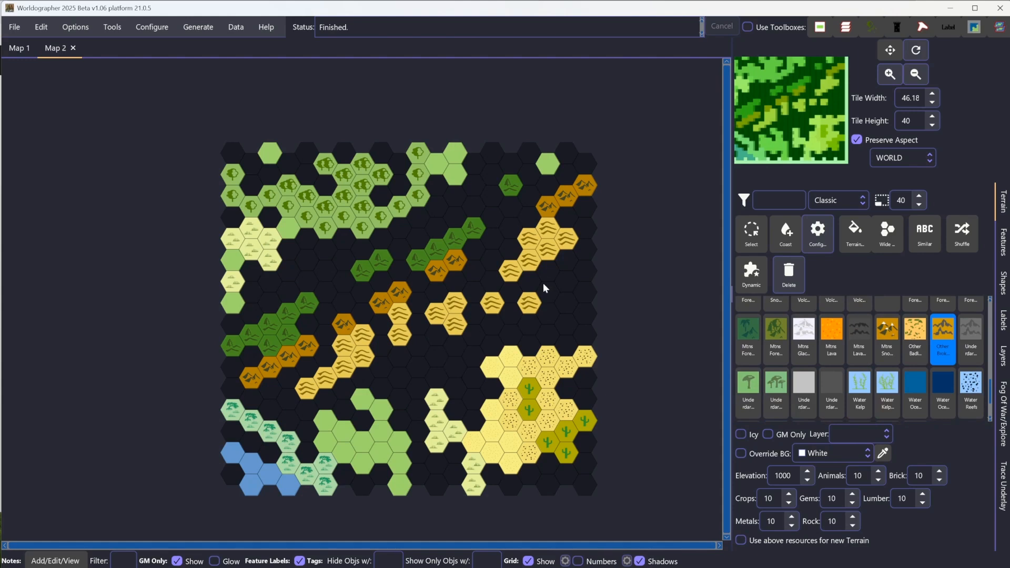
click(539, 315)
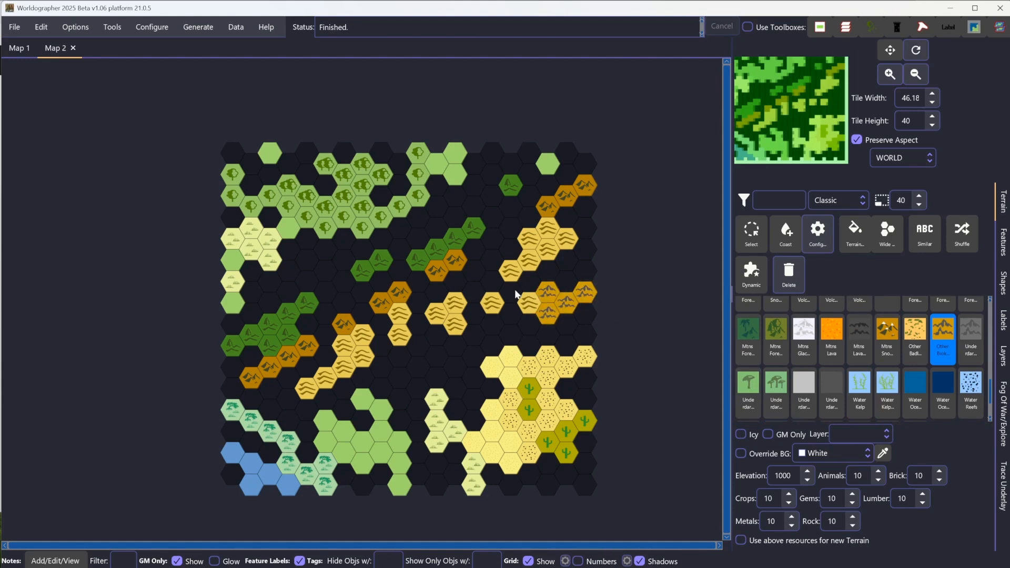
click(510, 292)
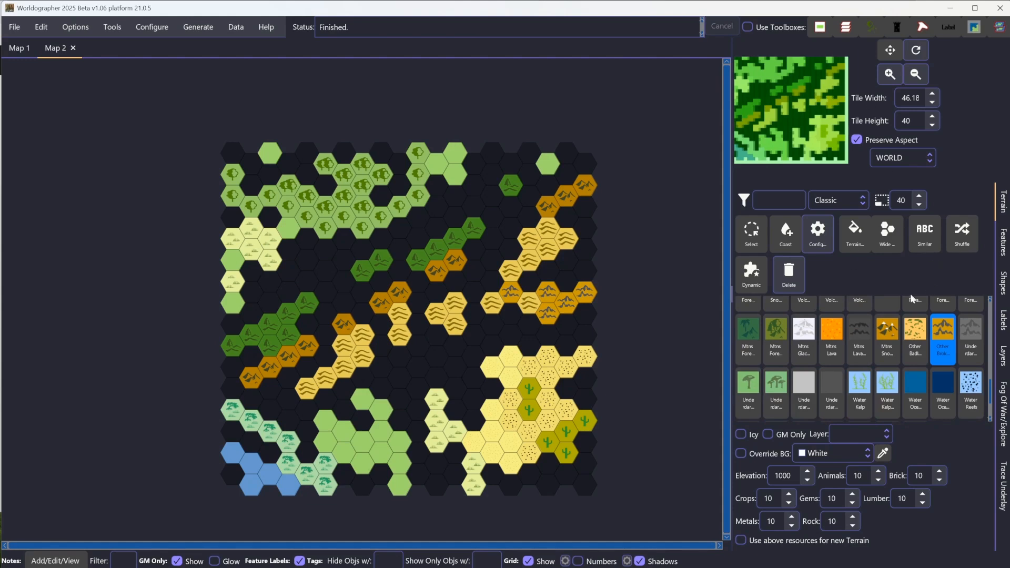
- Enable Shuffle for terrain placement, and fill the map's remaining blank hexes with the Terrain Wizard
click(960, 247)
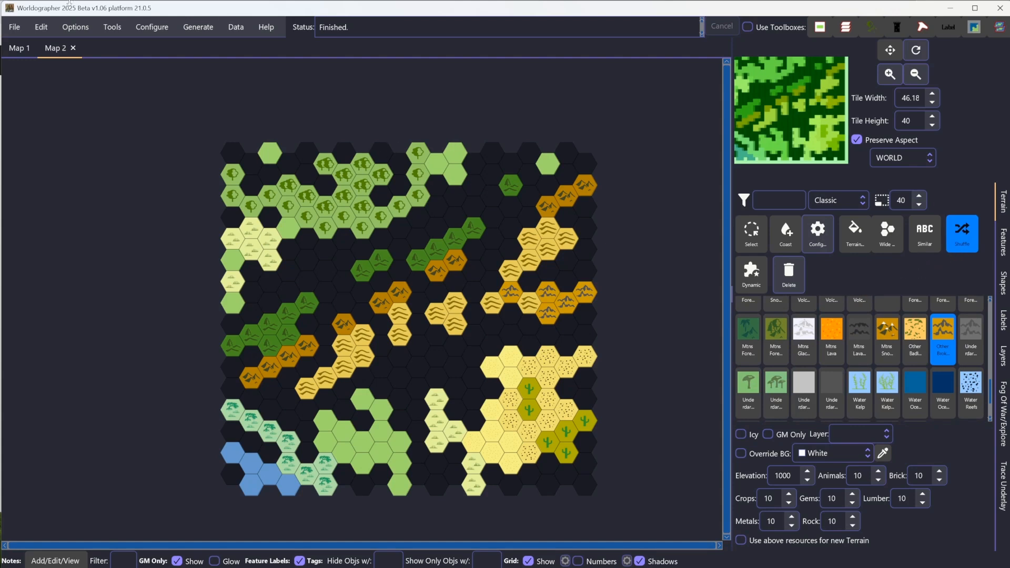
click(117, 31)
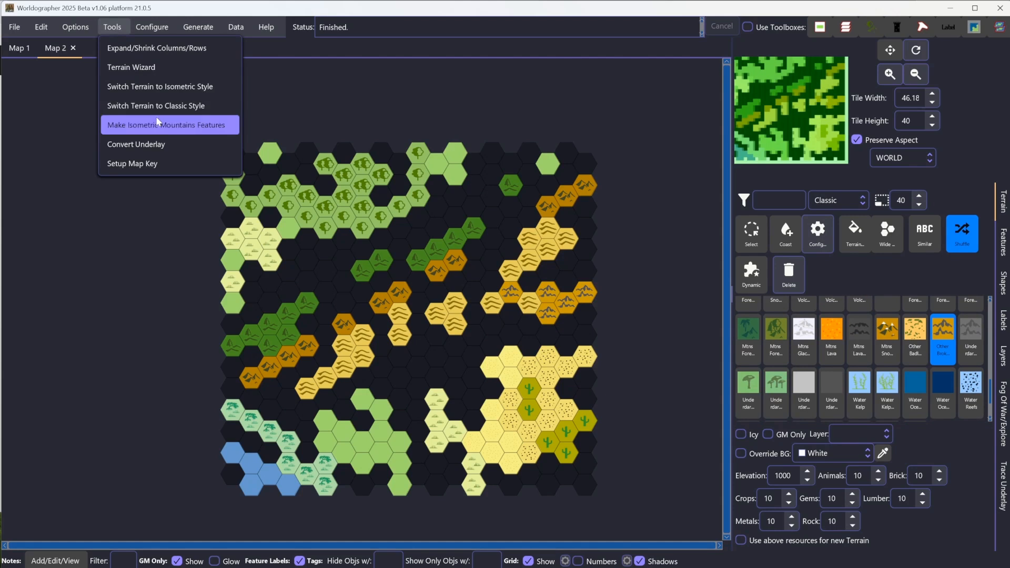
click(131, 67)
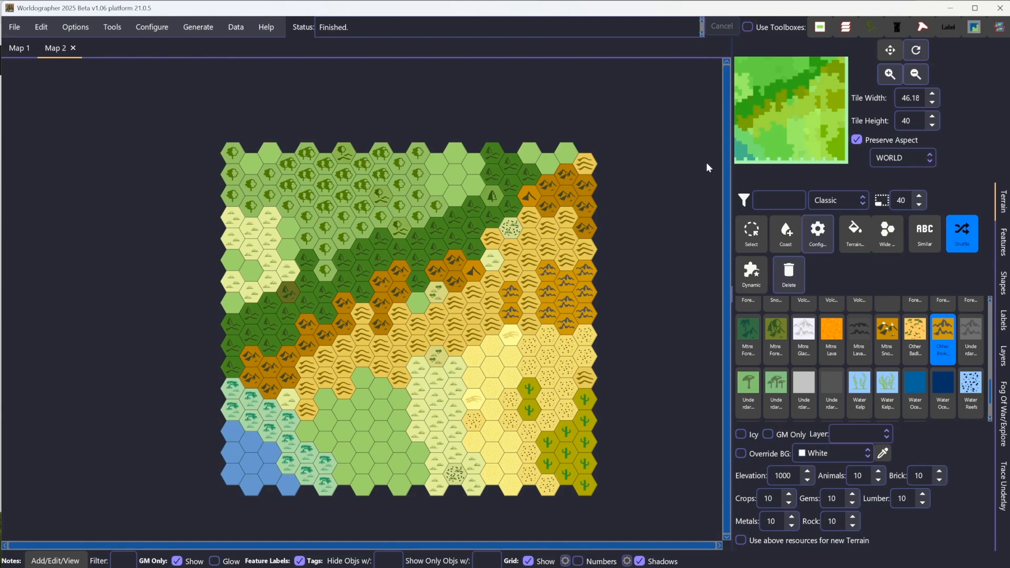
- Switch the whole map's terrain to the isometric style
click(75, 26)
mouse_move(113, 27)
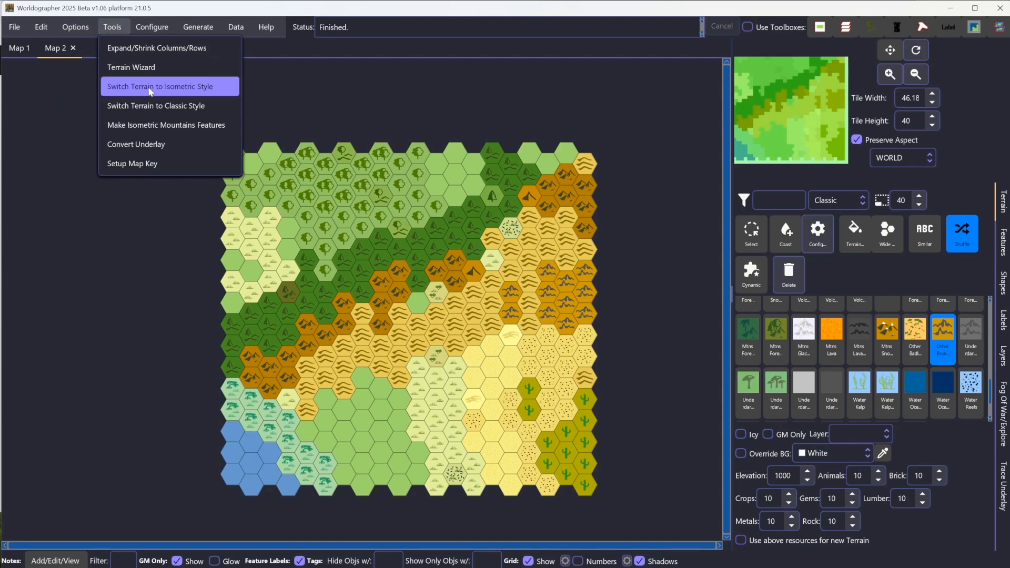
click(207, 94)
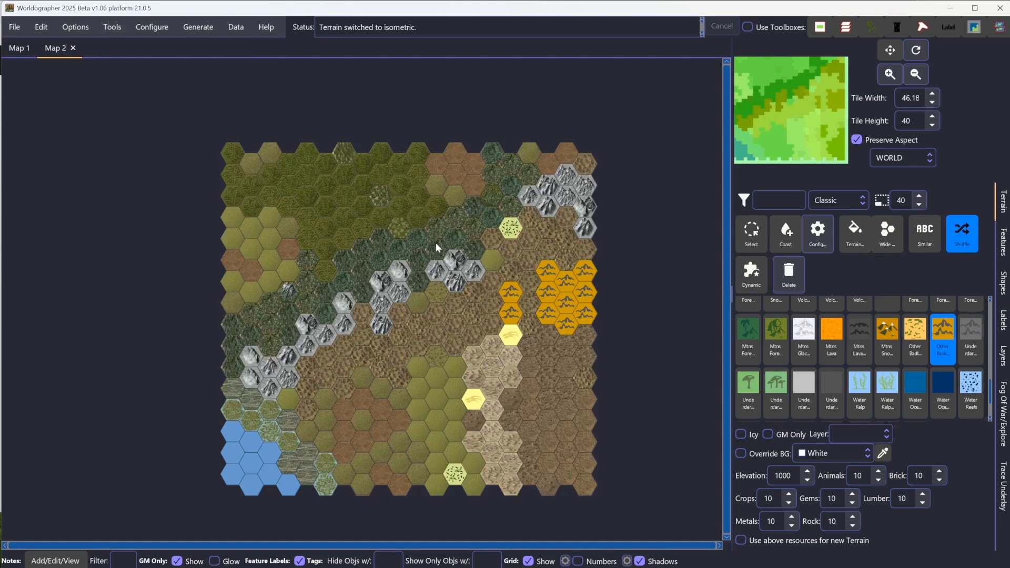
- Show the ISO Cols terrain set and filter it by "desert"
scroll(404, 264, up, 2)
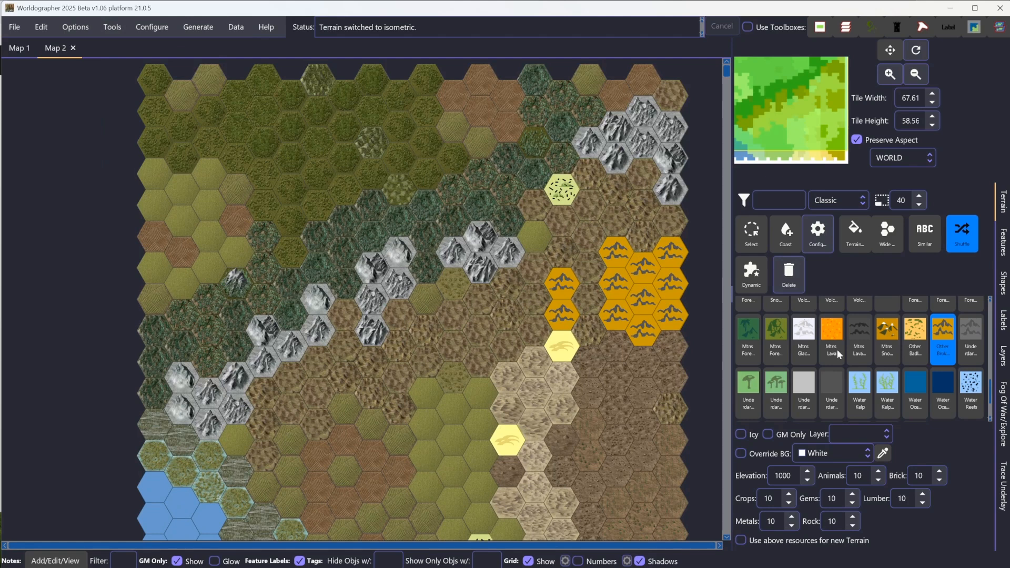
click(842, 203)
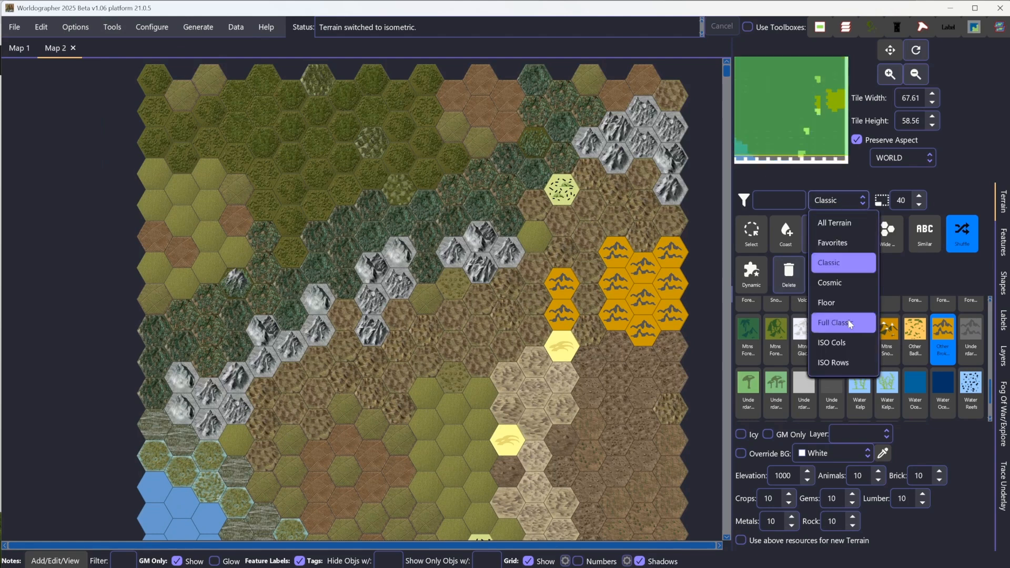
click(845, 344)
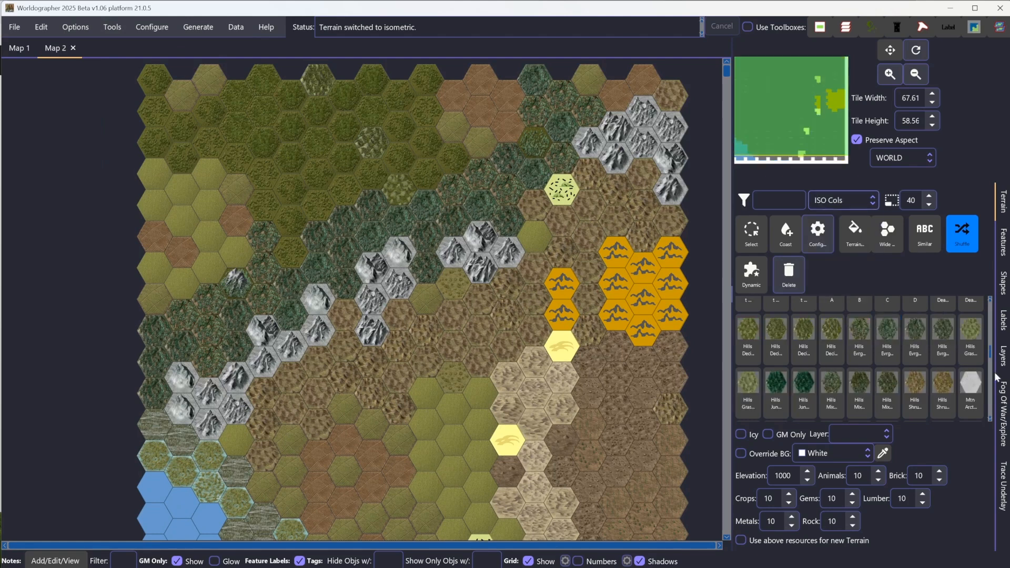
click(773, 202)
text(desert)
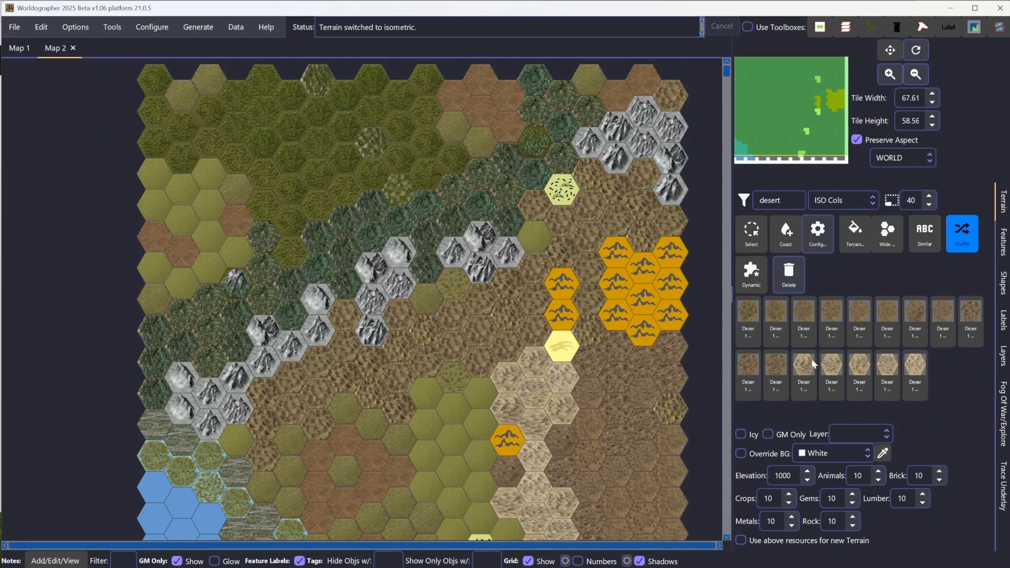
- Enable Similar terrain placement and repaint the two leftover yellow classic desert hexes with isometric sandy desert
click(925, 237)
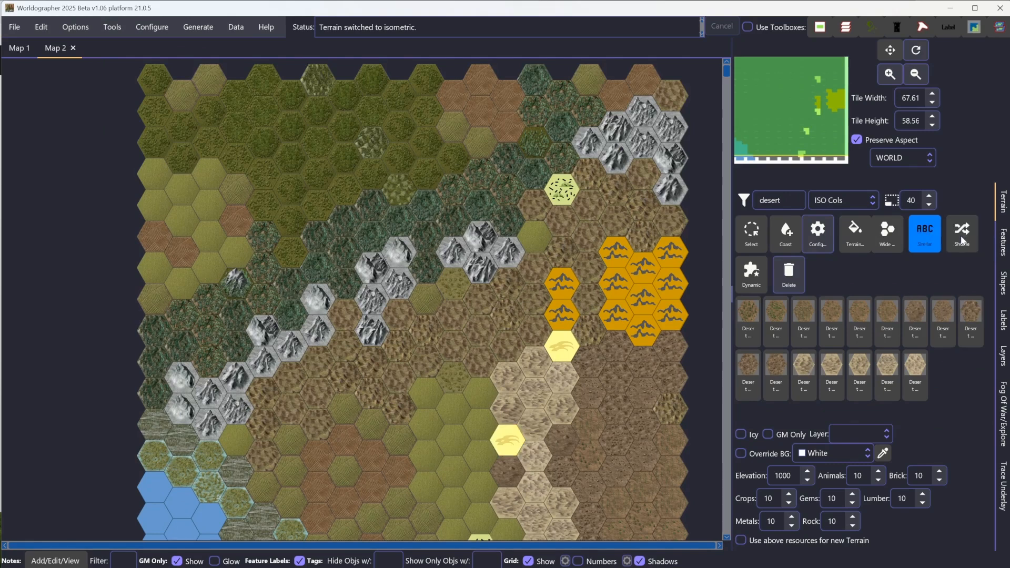
click(915, 241)
click(800, 369)
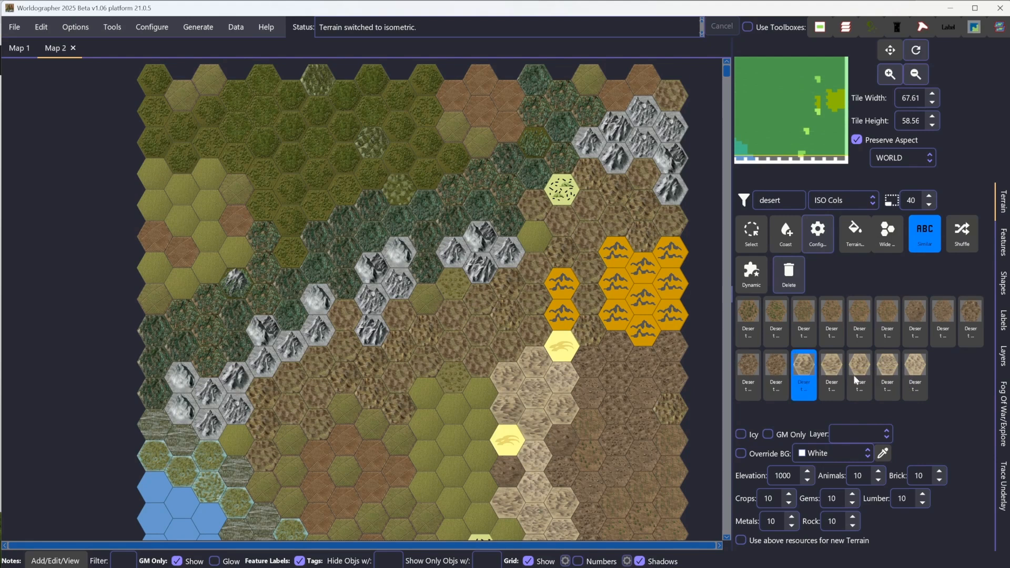
click(510, 446)
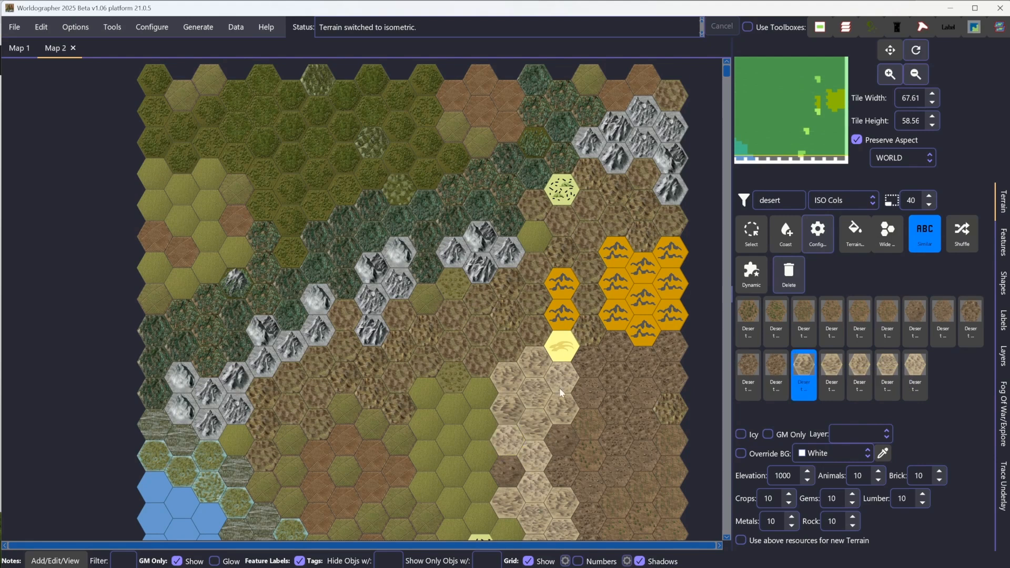
click(567, 354)
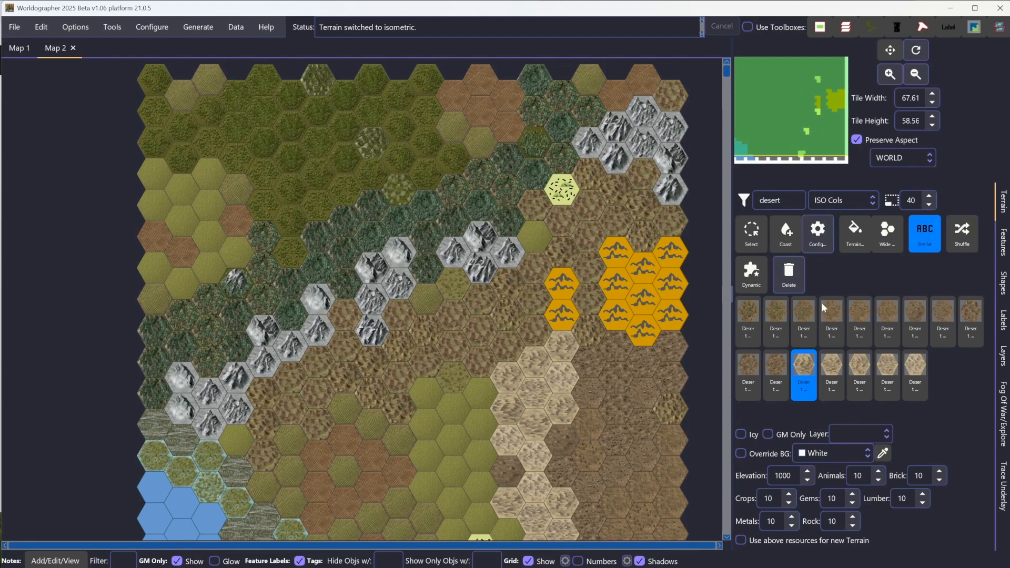
- Filter the terrain by "hills" and paint Hills A over the leftover classic grassland hexes and the northern hex of the broken lands pair
drag(781, 202, 708, 195)
key(BackSpace)
text(hills)
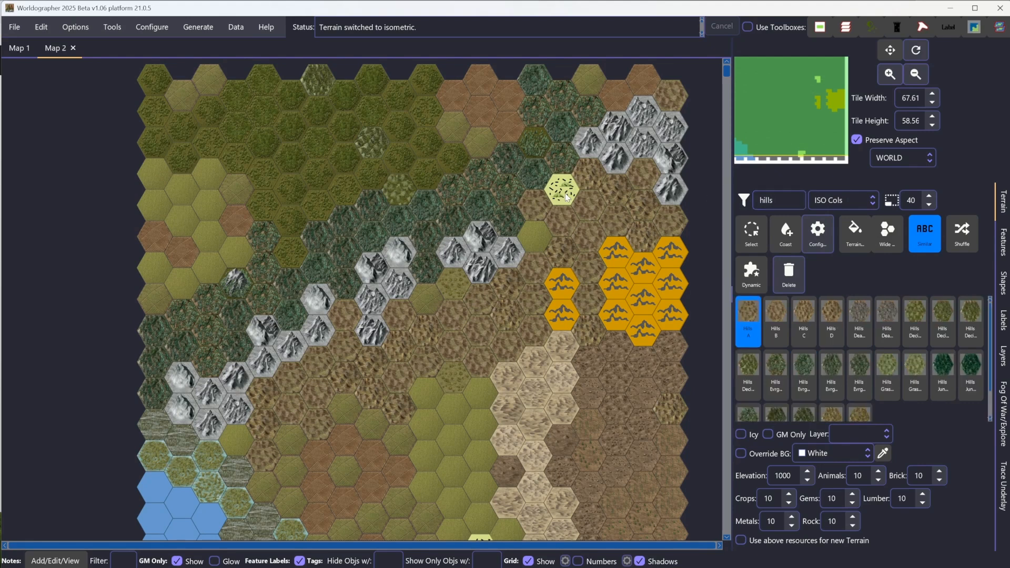
scroll(608, 290, down, 2)
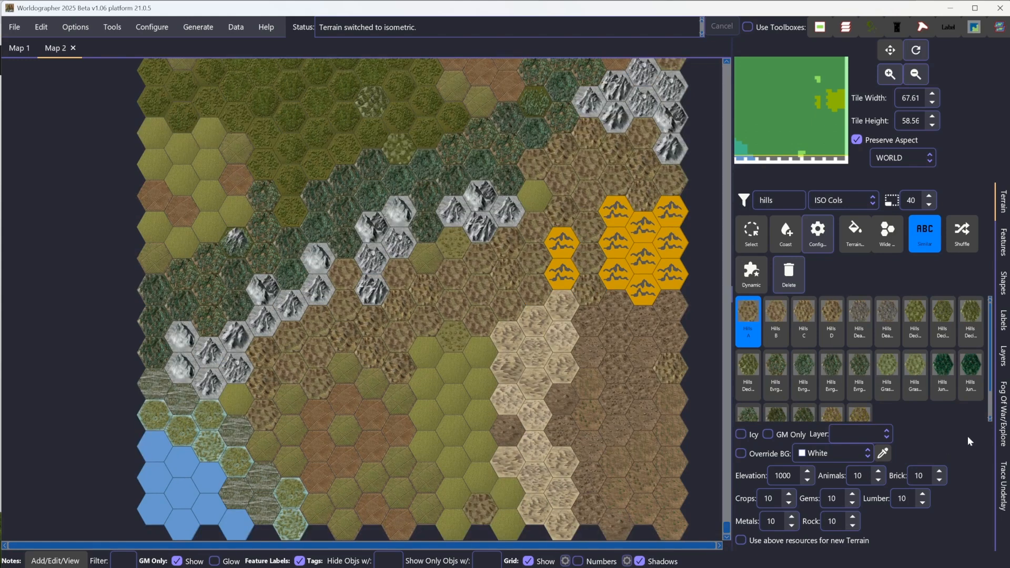
click(562, 245)
- Filter the terrain by "badlan" and paint the first badlands variant over the remaining hex of the orange broken lands pair
key(ctrl+a)
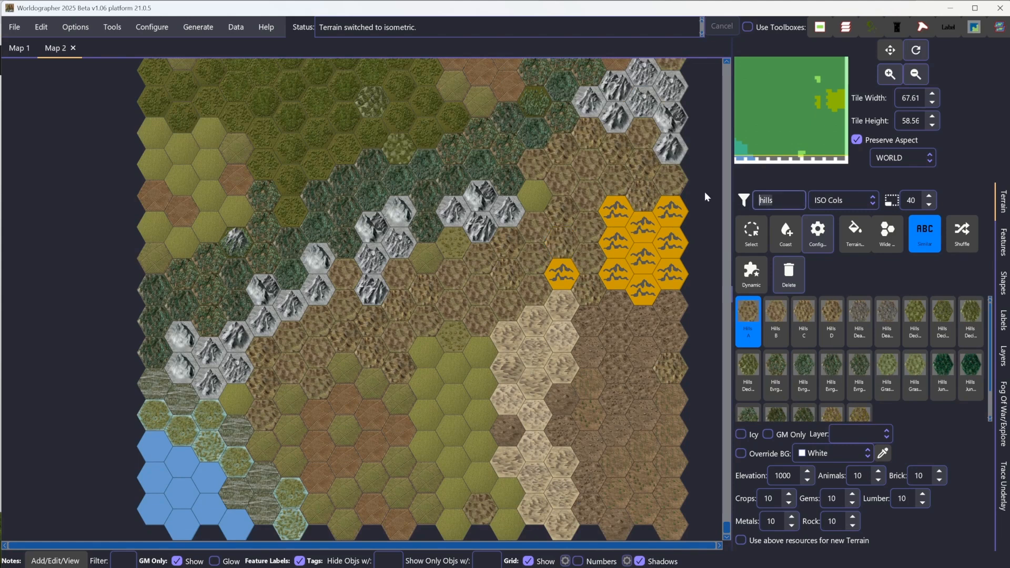
text(badlan)
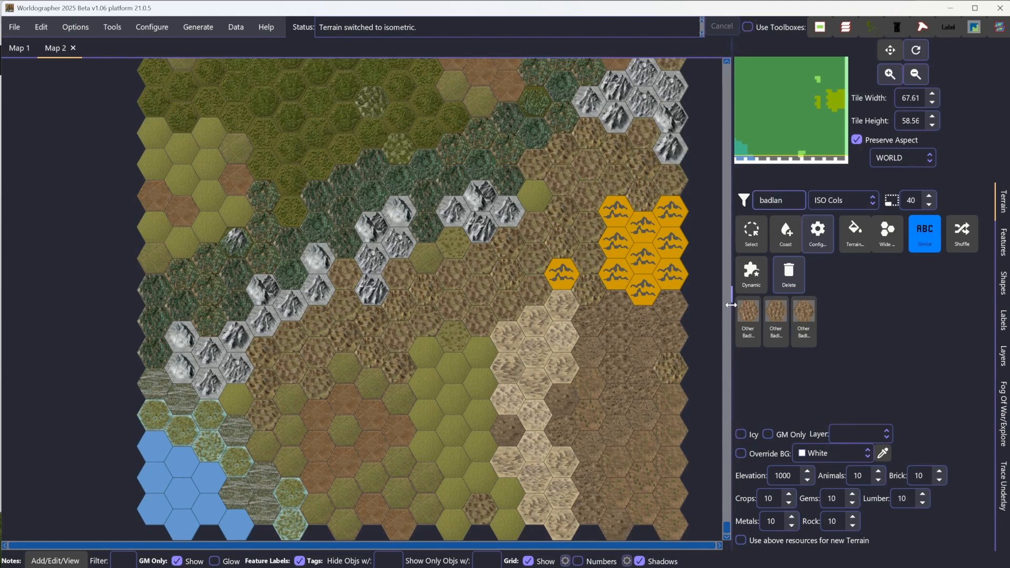
click(748, 319)
click(566, 272)
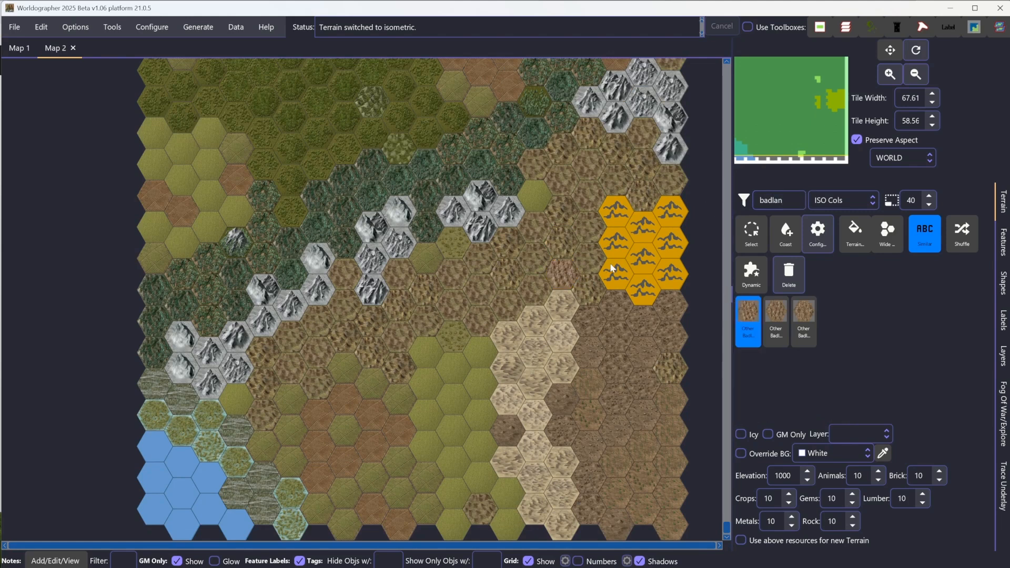
- Repaint the cluster of orange classic broken lands hexes near the map's eastern edge with the isometric badlands
click(619, 236)
click(620, 208)
click(639, 225)
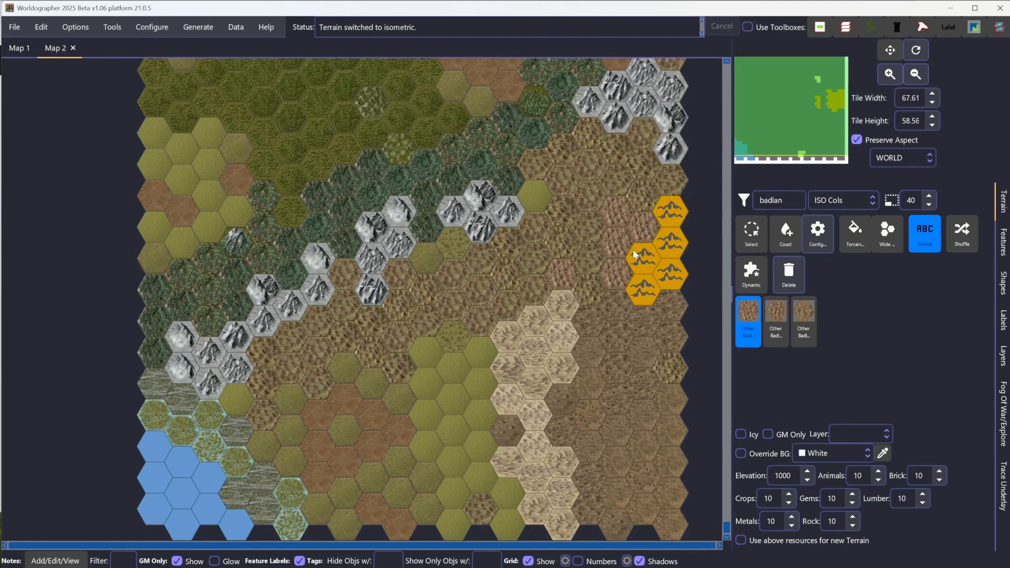
click(636, 255)
click(649, 285)
click(671, 271)
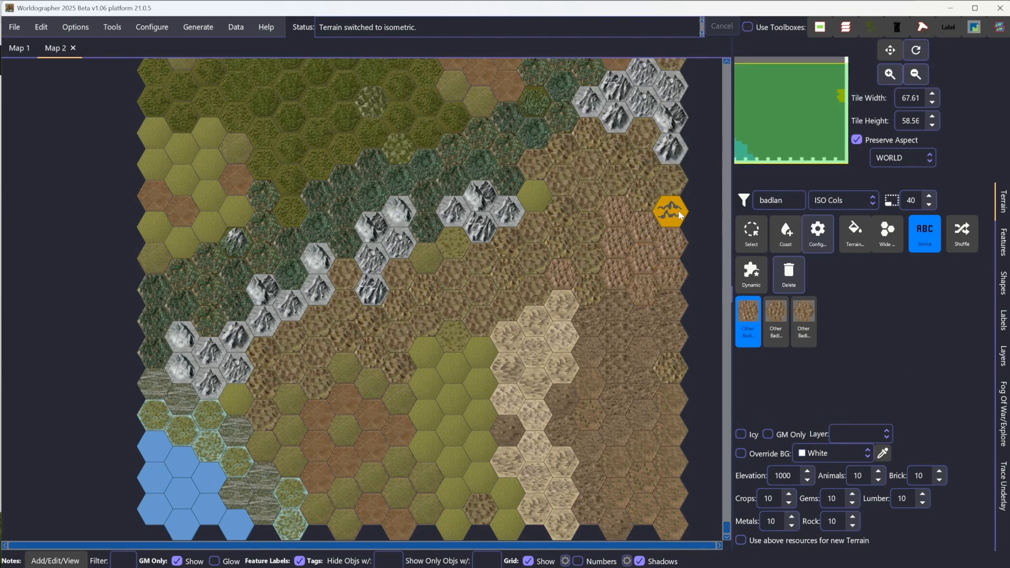
click(679, 213)
- Convert the isometric mountain hexes into mountain features and inspect the overlapping ranges up close
click(108, 29)
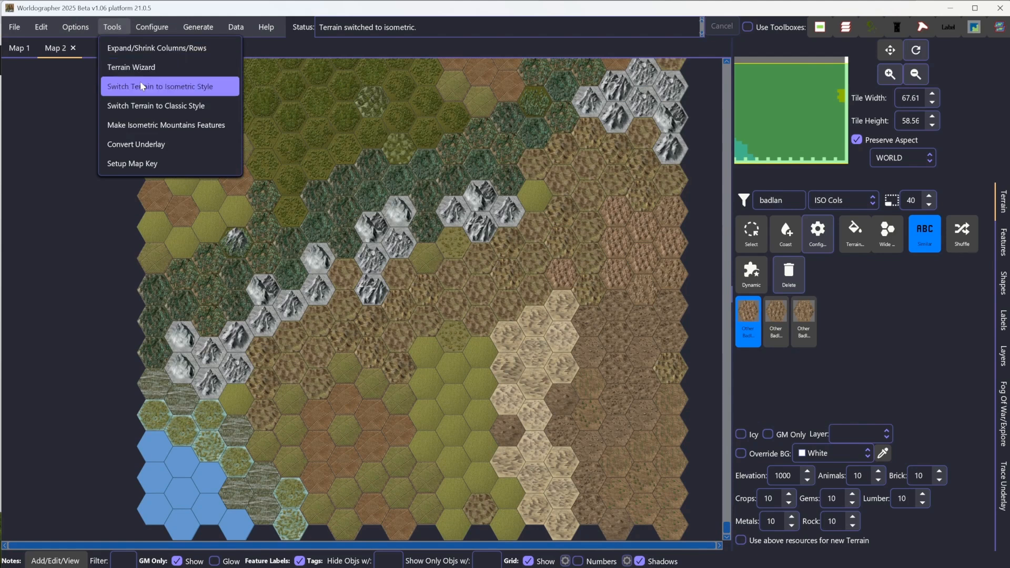
click(164, 128)
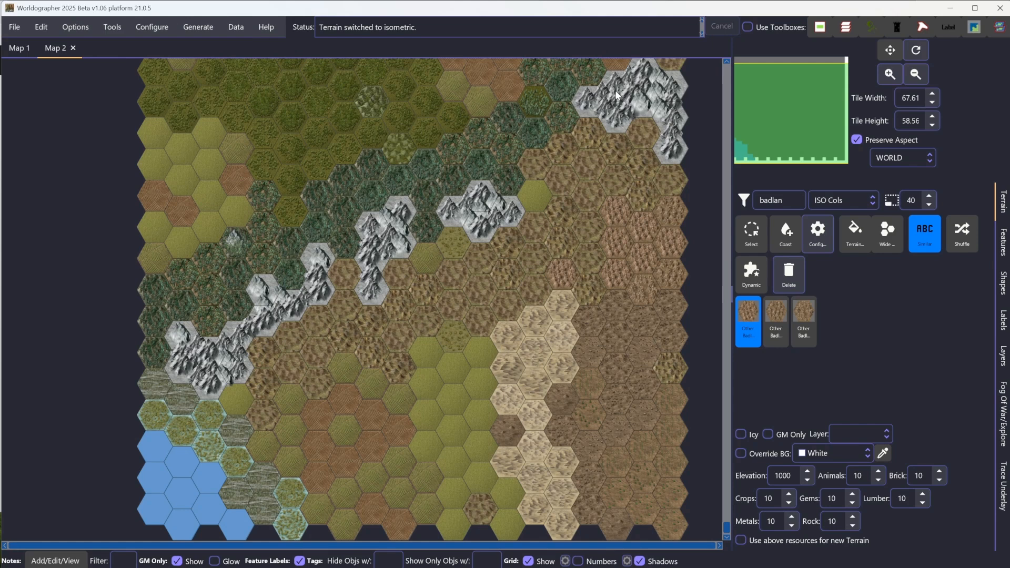
scroll(488, 207, up, 6)
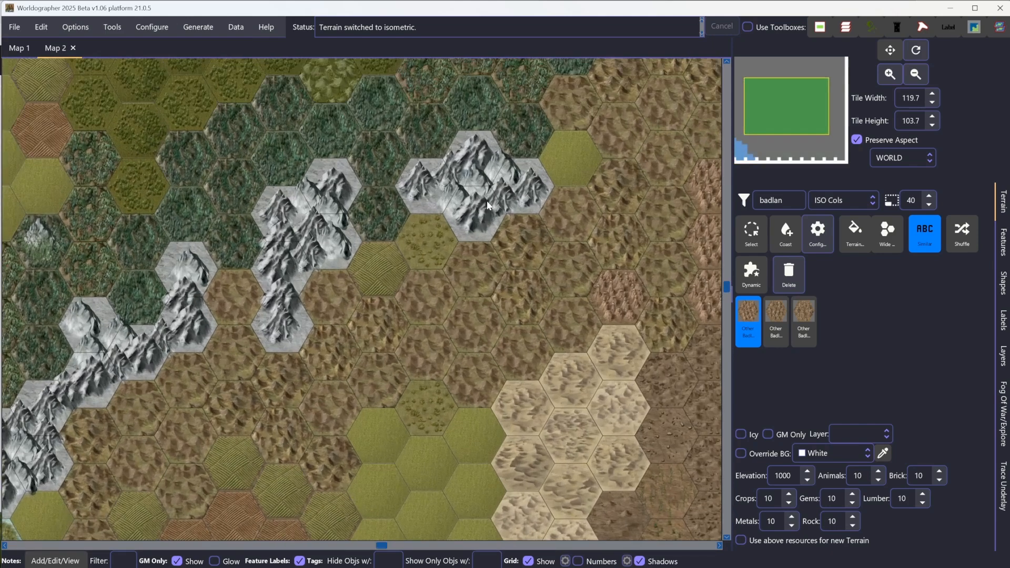
scroll(488, 206, up, 3)
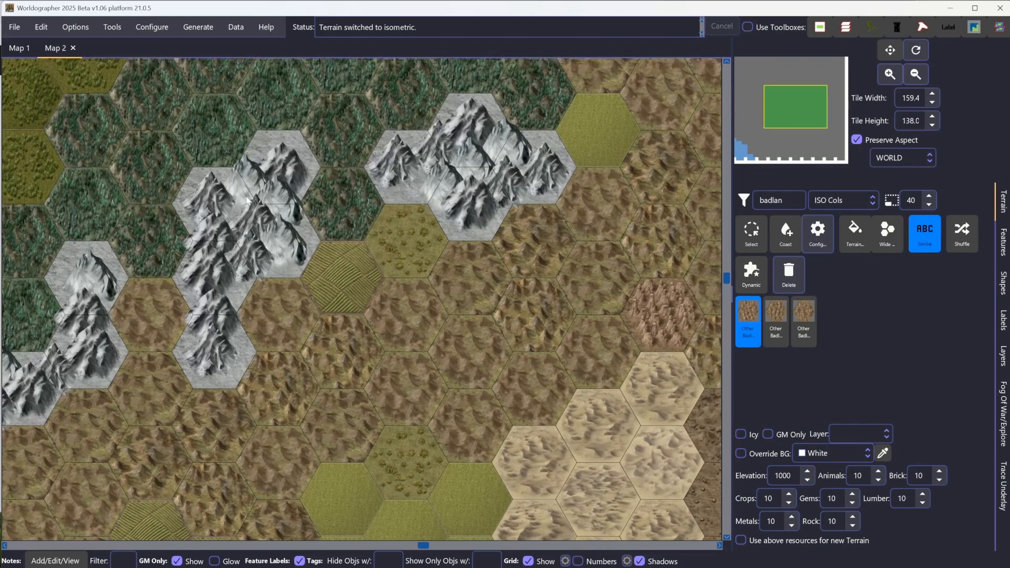
click(156, 27)
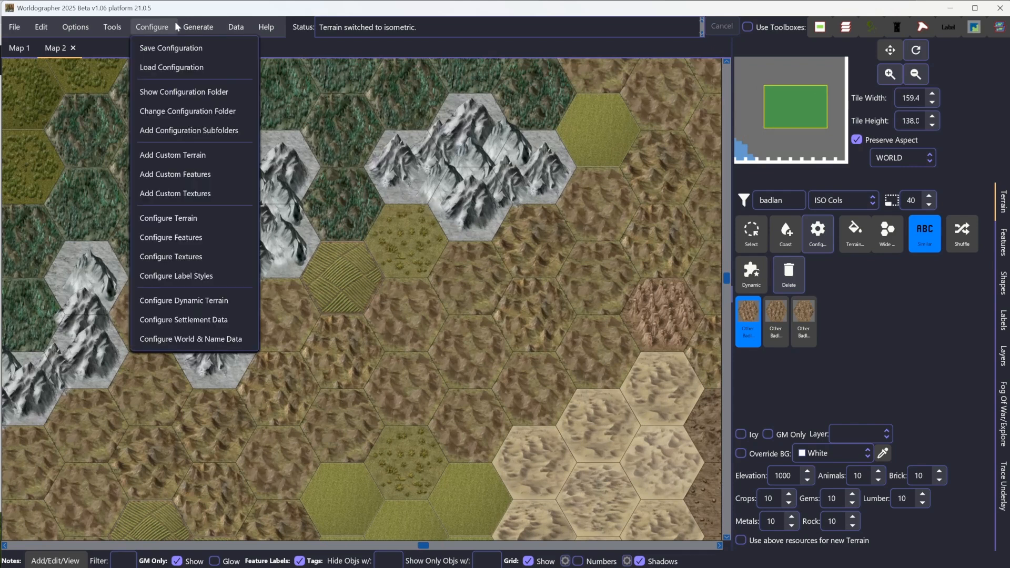
click(127, 23)
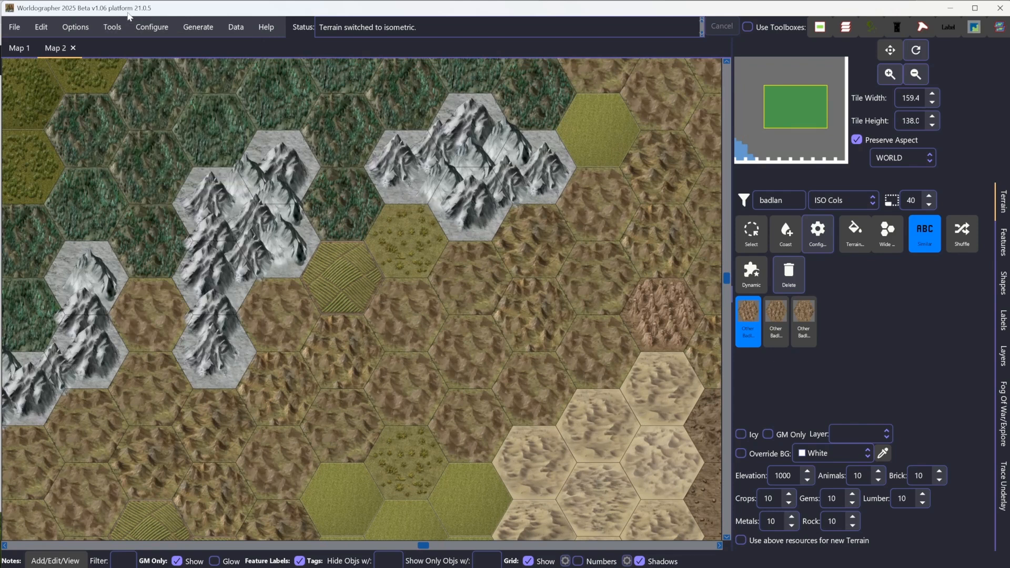
click(141, 29)
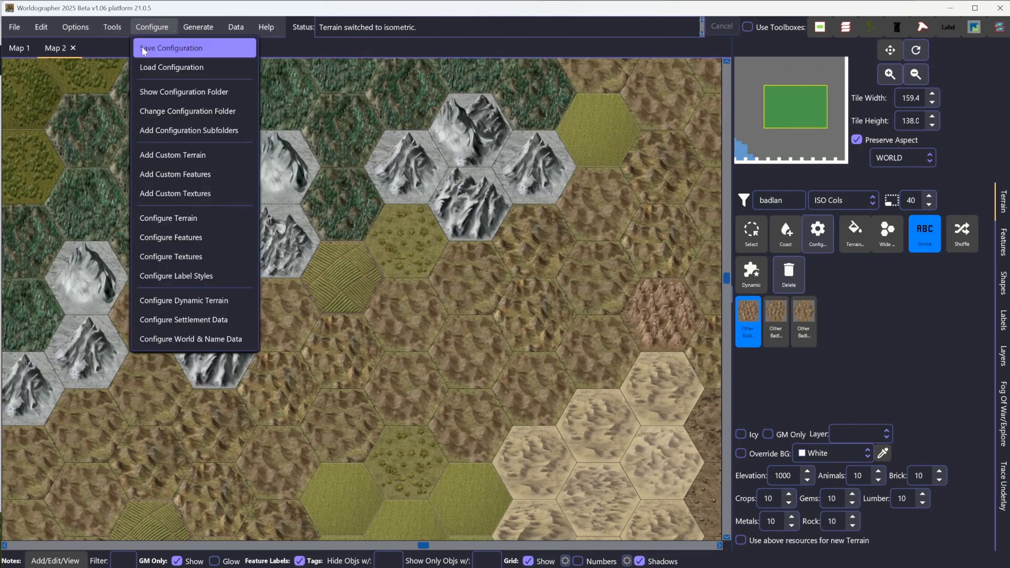
click(137, 11)
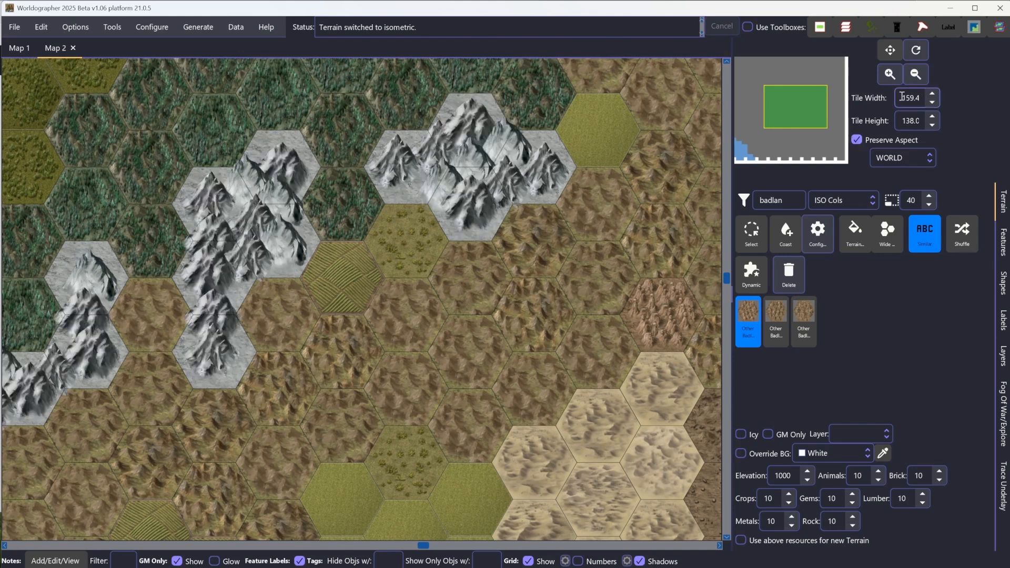
- Turn off Preserve Aspect and set the tile width to 200
drag(902, 97, 929, 96)
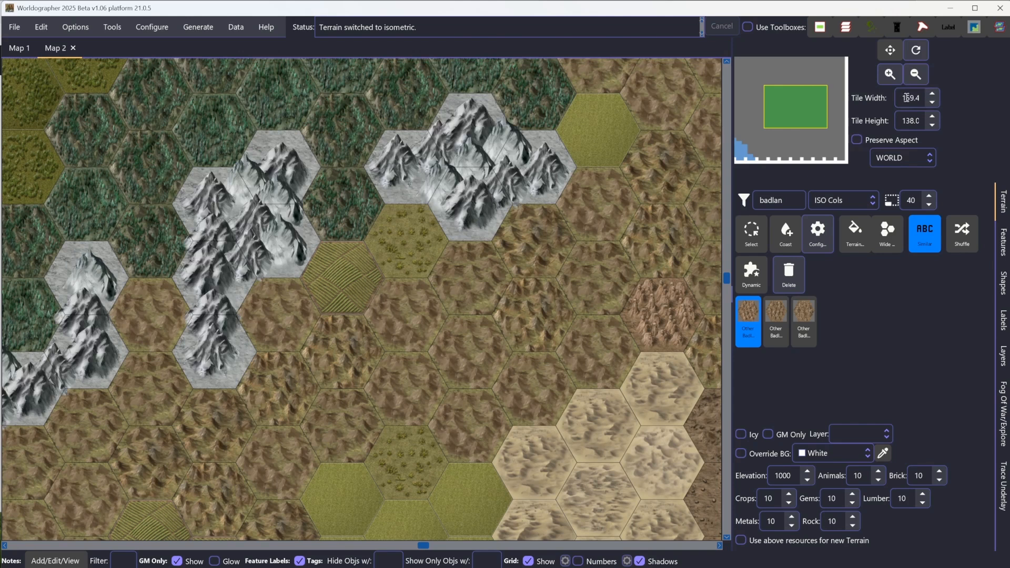
drag(902, 96, 952, 90)
text(200)
key(Return)
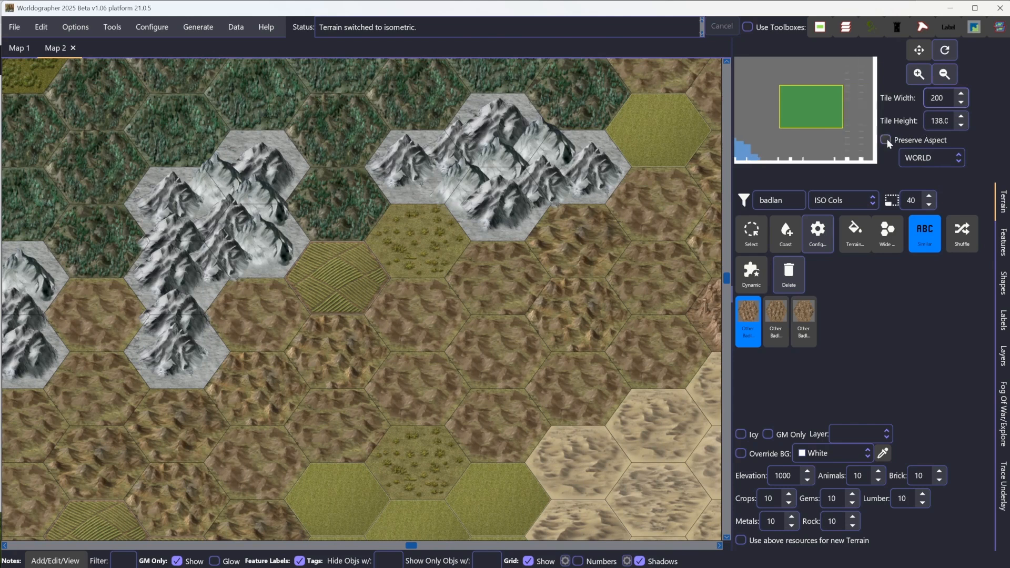
- Switch the whole map's terrain back to the classic style
click(153, 29)
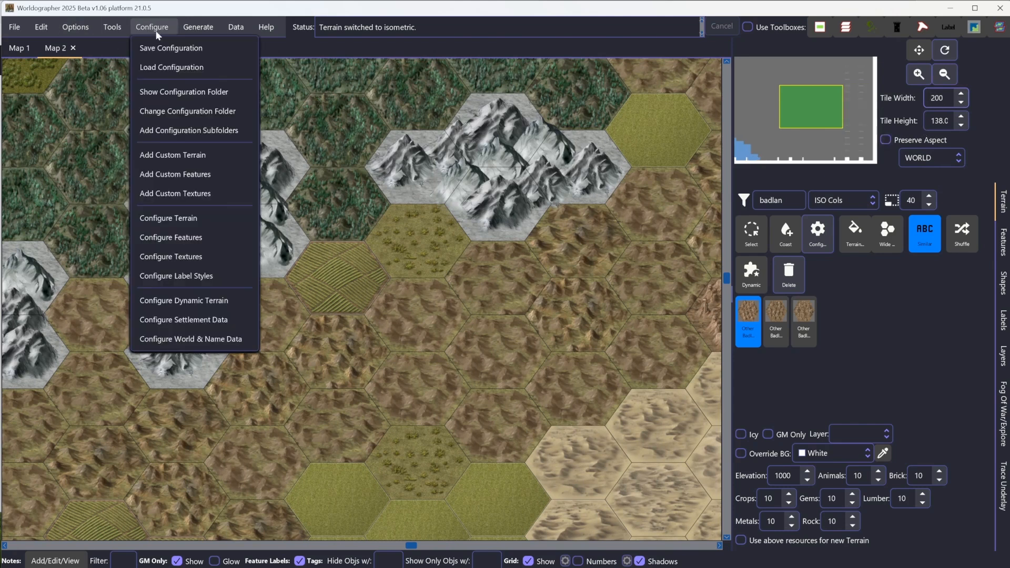
mouse_move(116, 28)
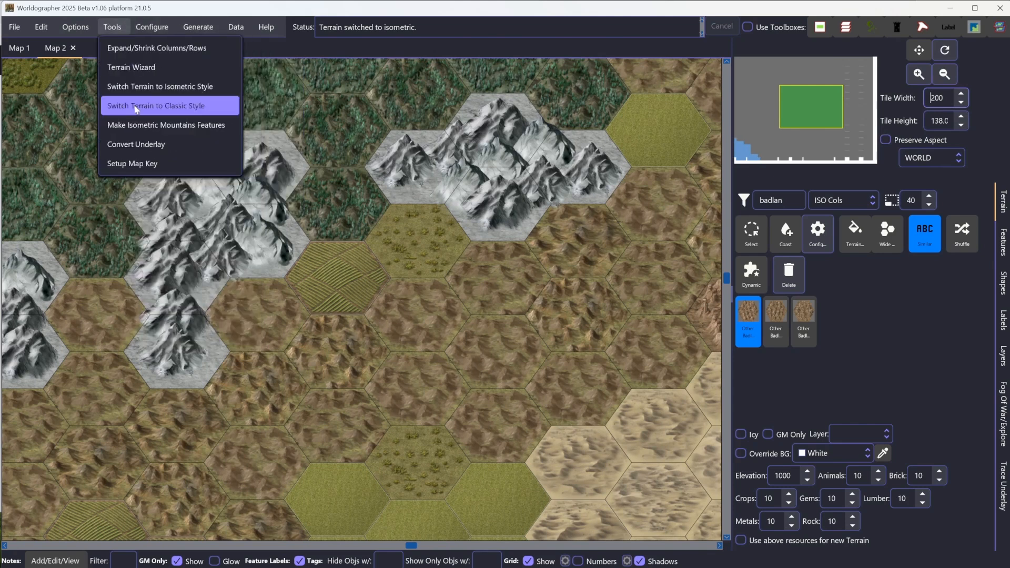
click(113, 9)
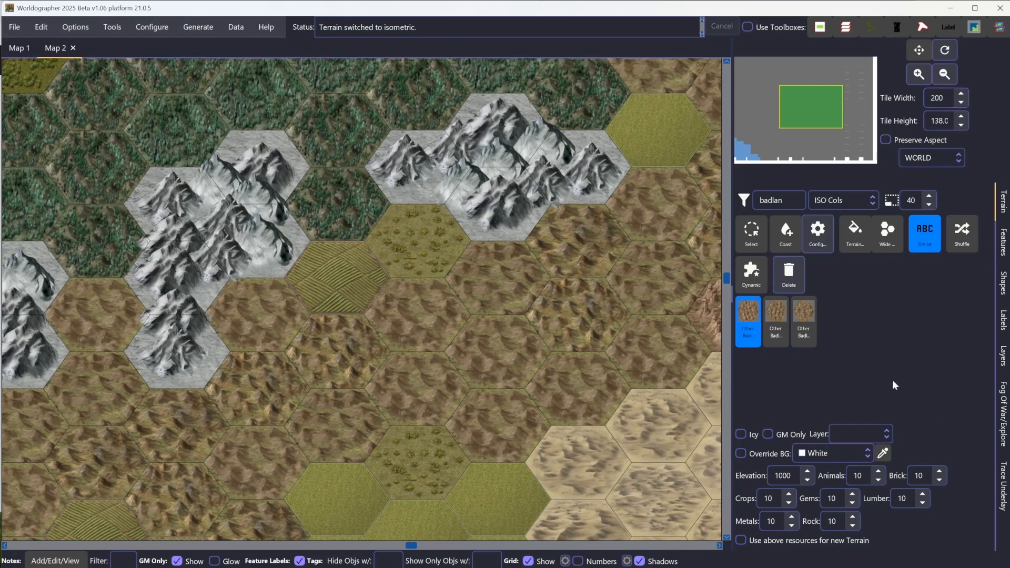
click(121, 26)
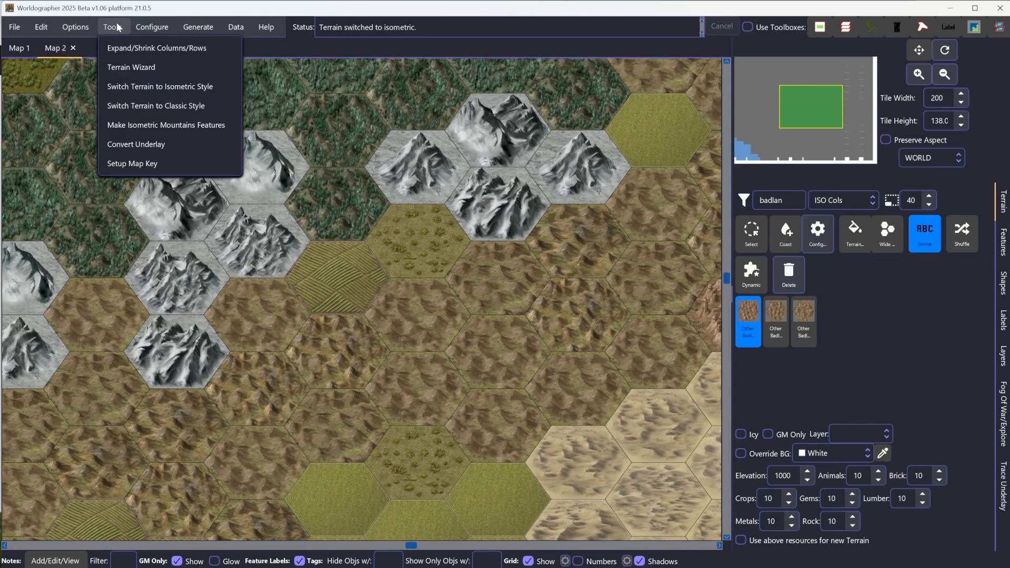
click(137, 103)
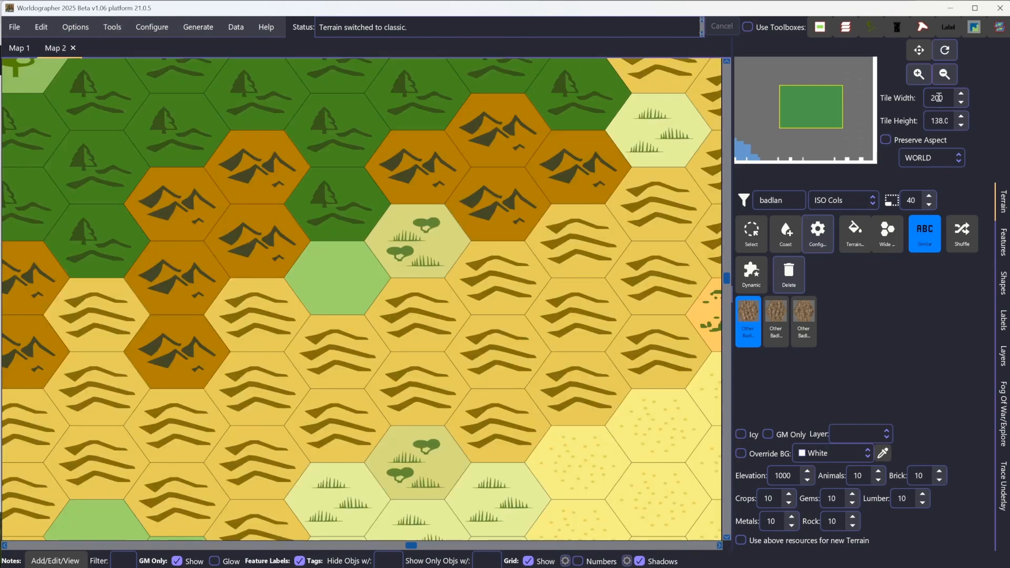
- Set the tile width to 158 and bring the map as a whole into view
drag(944, 96, 926, 101)
text(158)
key(Return)
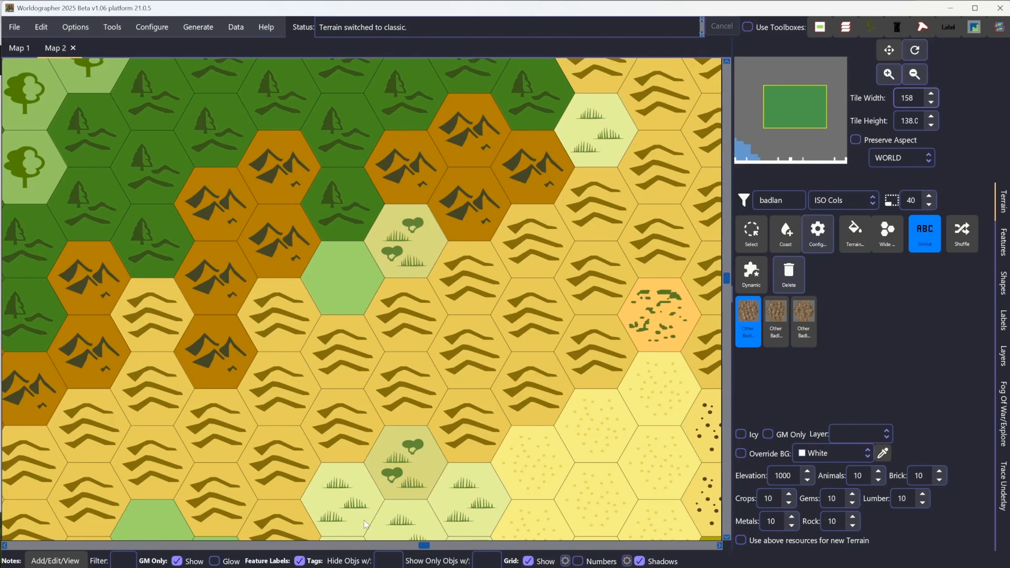
scroll(337, 291, down, 5)
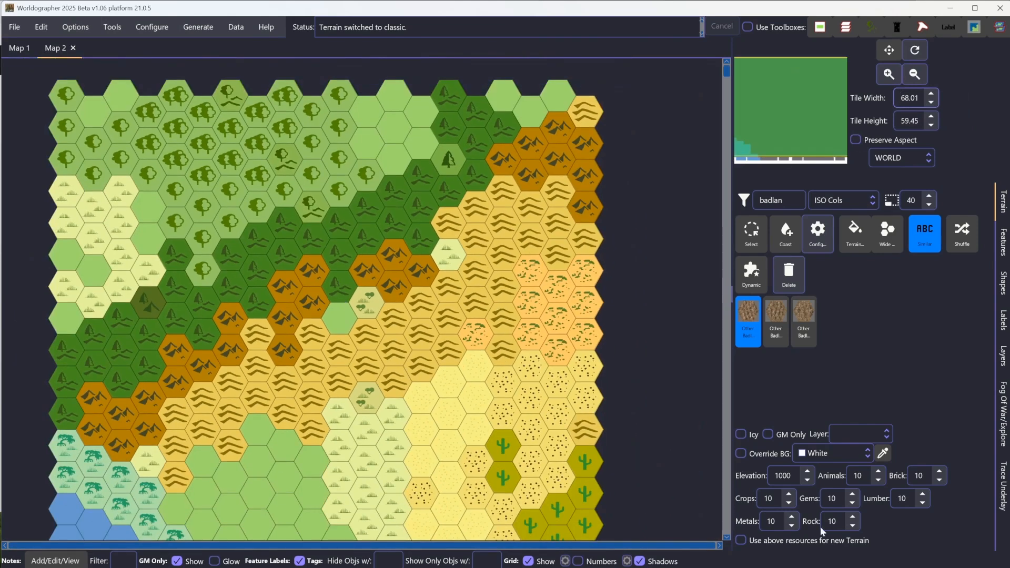
- Show the trace underlay settings and try the Convert Underlay tool on Map 2
click(117, 27)
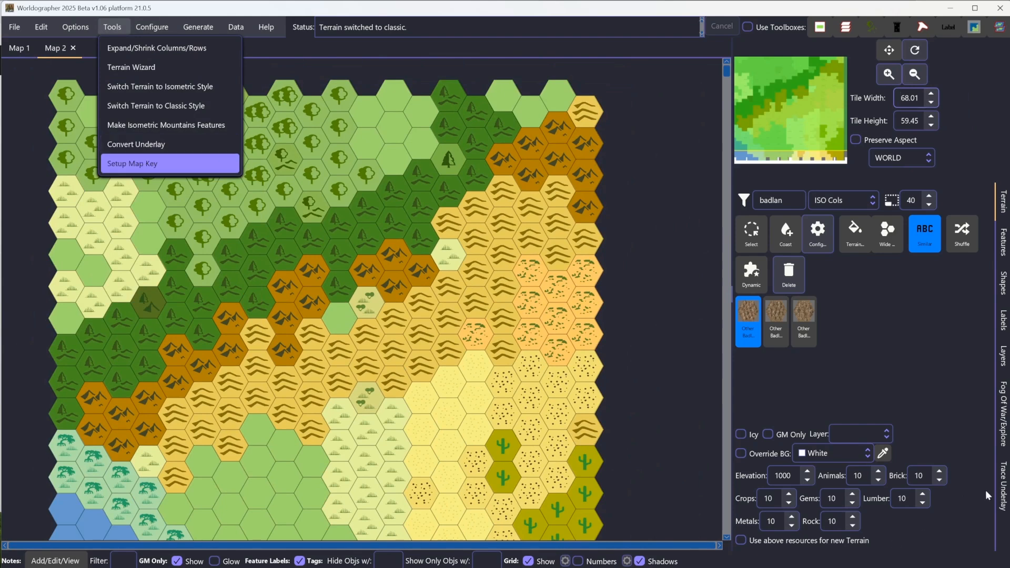
click(1005, 490)
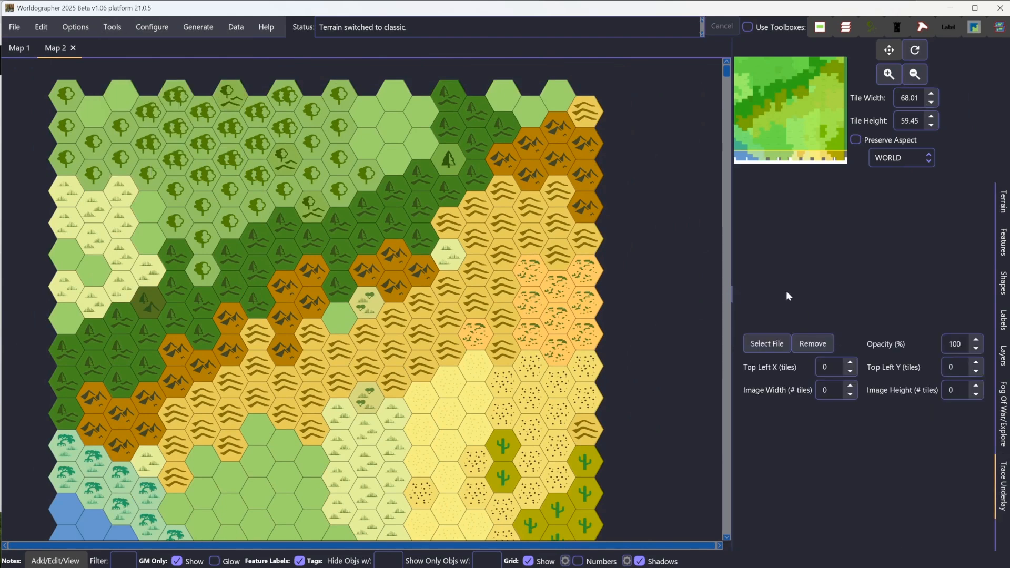
click(145, 29)
mouse_move(120, 25)
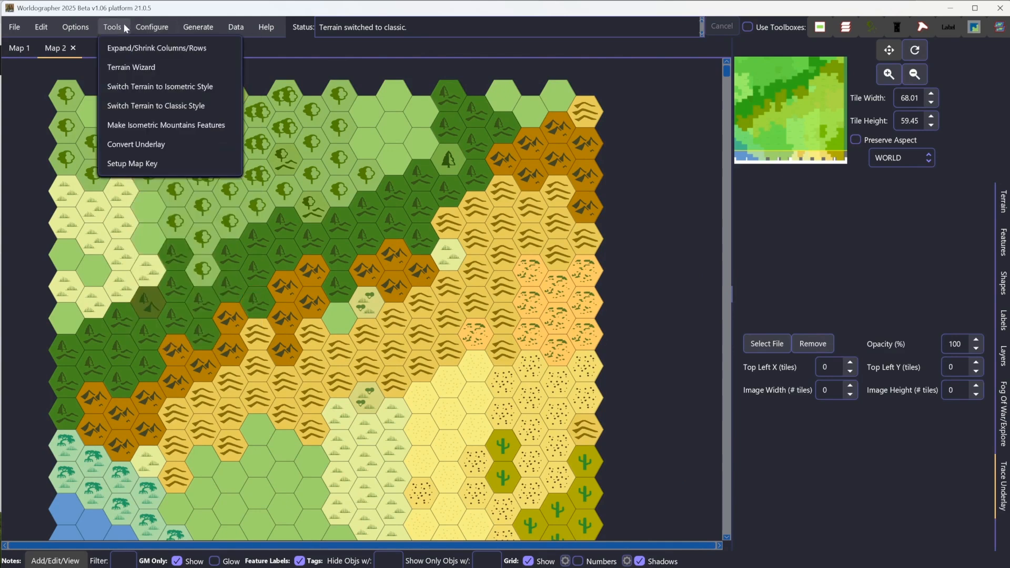
click(145, 144)
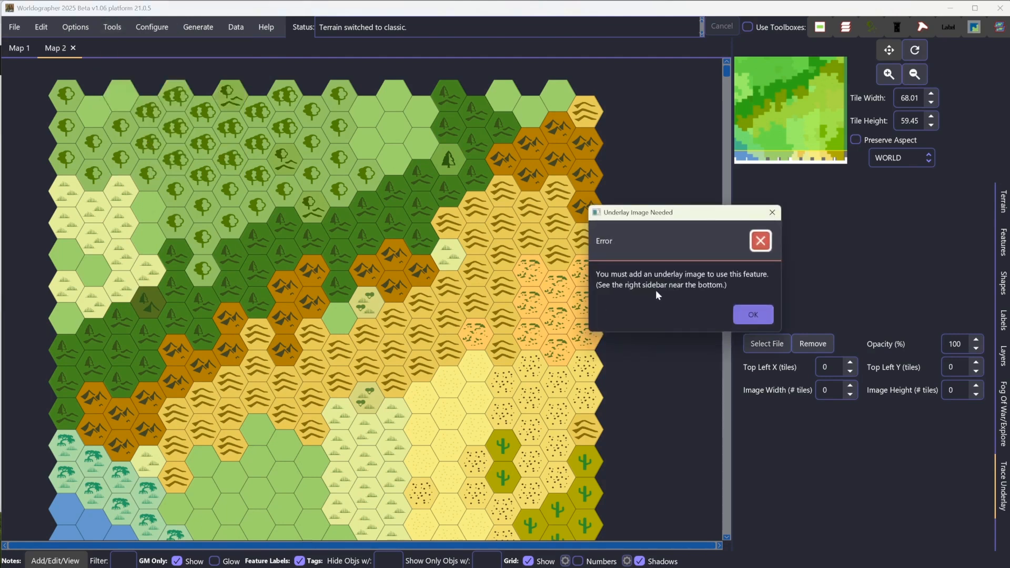
key(Return)
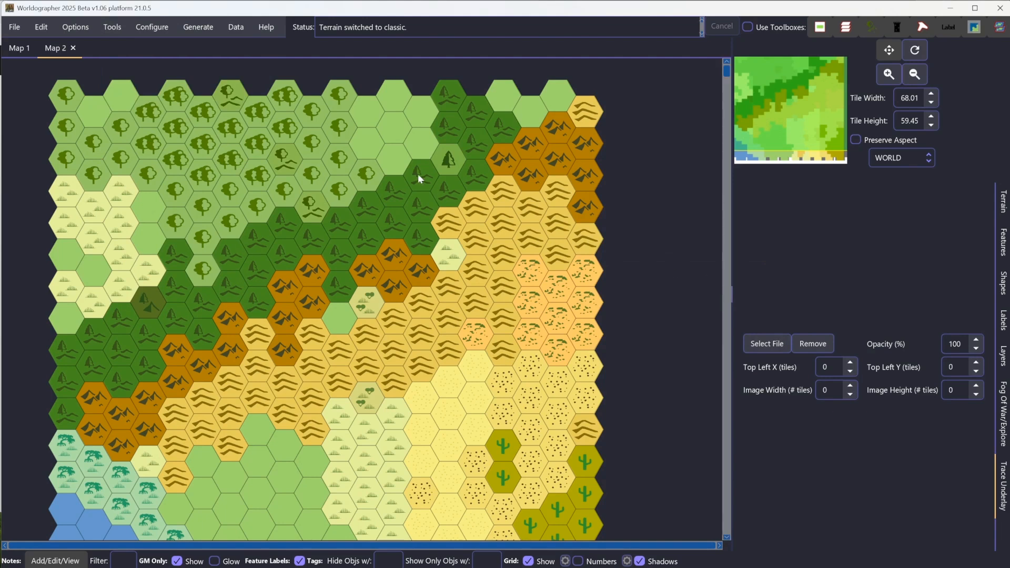
- Switch to Map 1 and open its map key setup
click(119, 27)
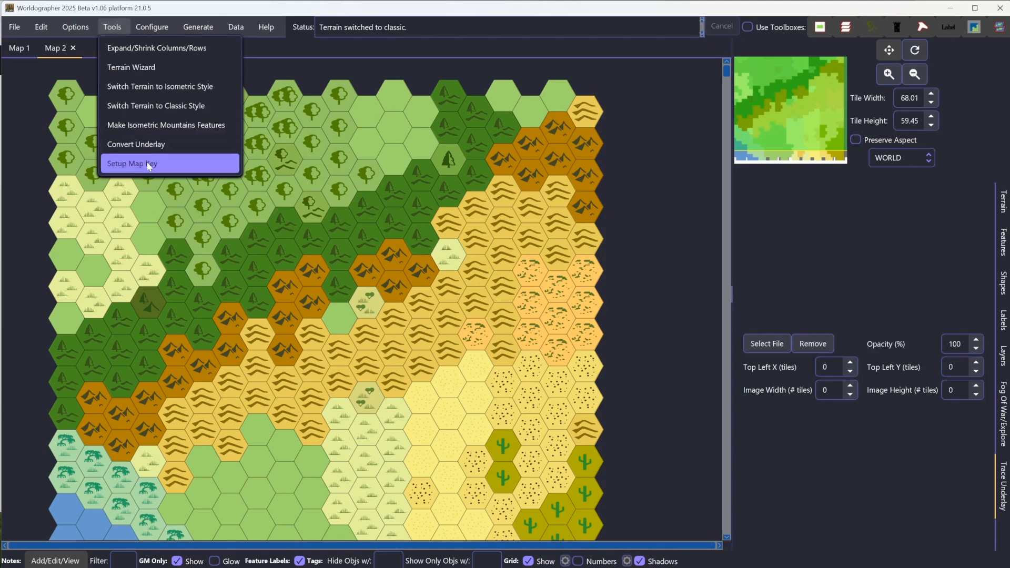
click(17, 49)
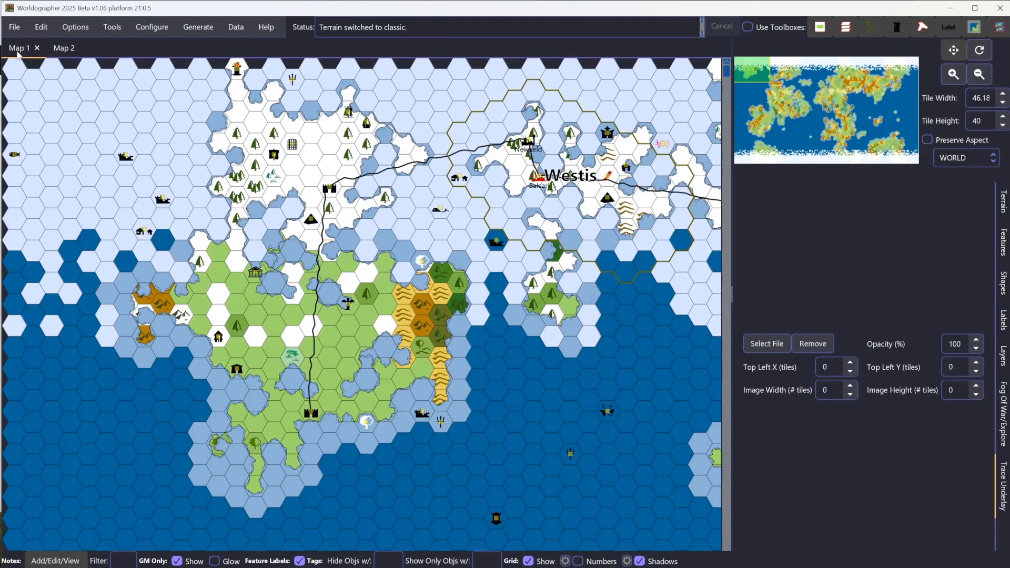
click(151, 27)
mouse_move(113, 27)
click(120, 164)
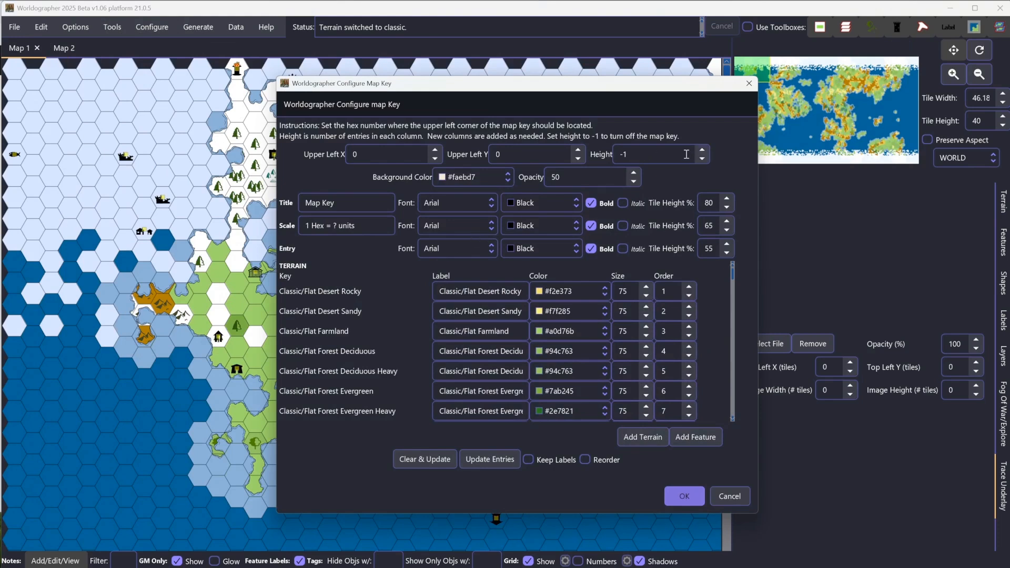
- Set the map key's height to 70 entries per column
click(623, 153)
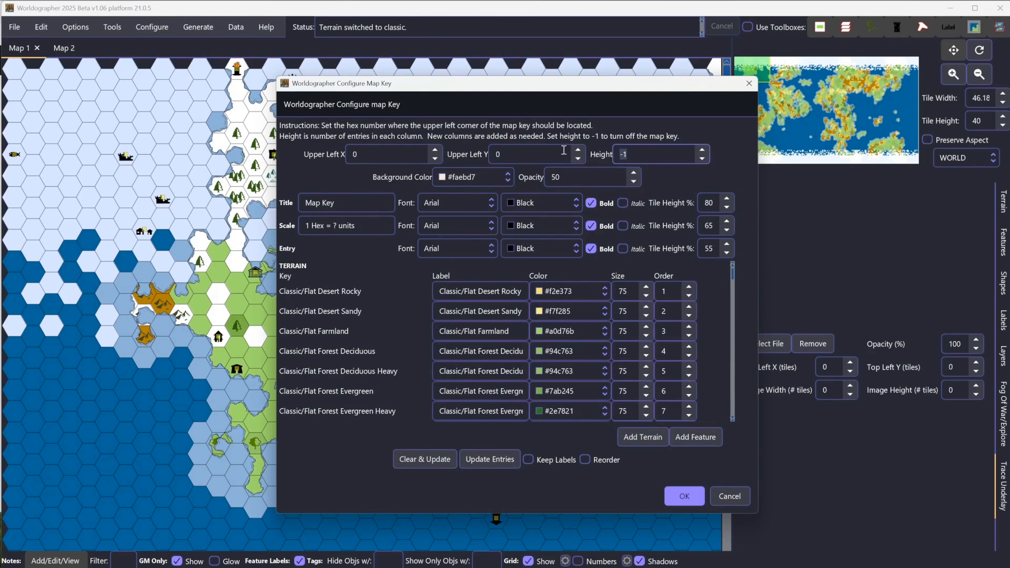
key(Delete)
key(Delete)
text(50)
click(623, 153)
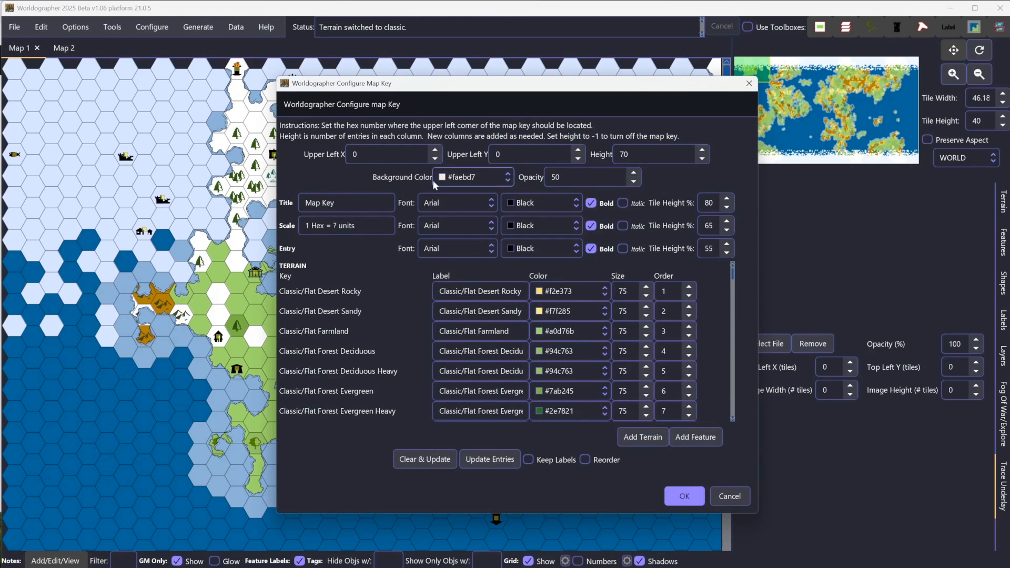
- Set the map key's scale text to "1 Hex = 60 Miles"
click(332, 226)
drag(333, 225, 395, 225)
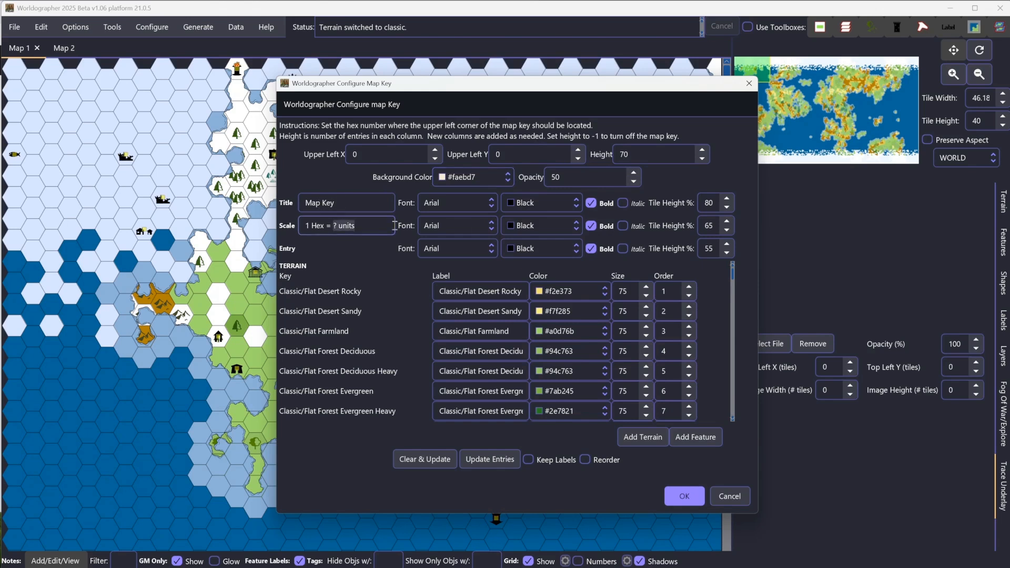
text(60 Miles)
scroll(403, 334, down, 3)
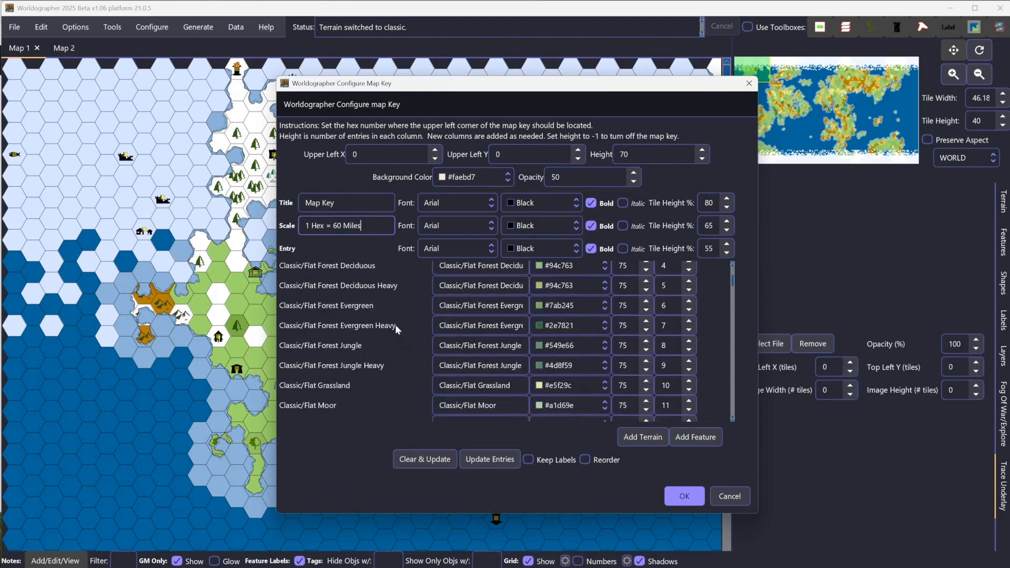
scroll(393, 321, down, 5)
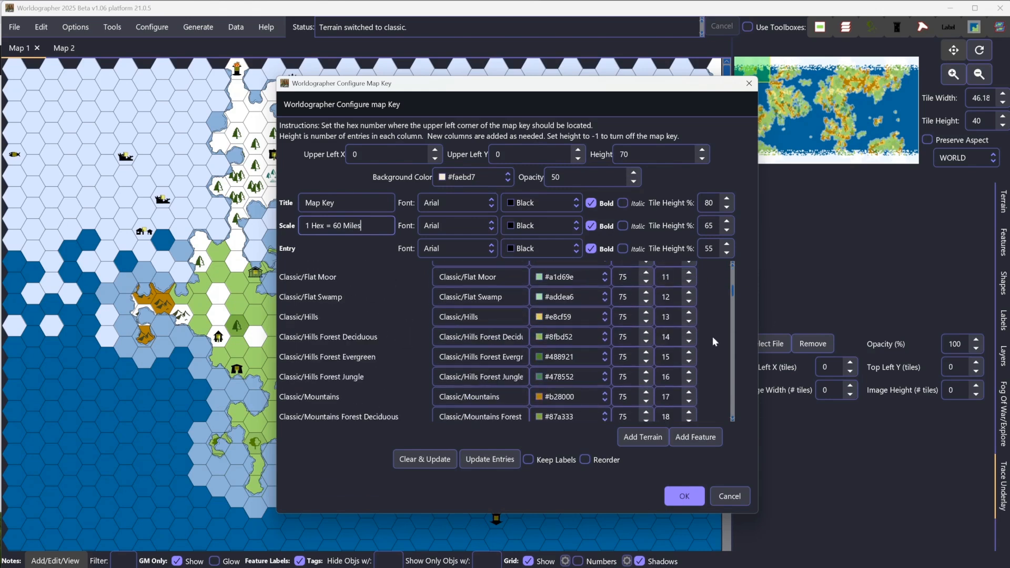
- Review the map key's terrain, feature, nation and road entries, and apply the key to Map 1
scroll(712, 336, up, 4)
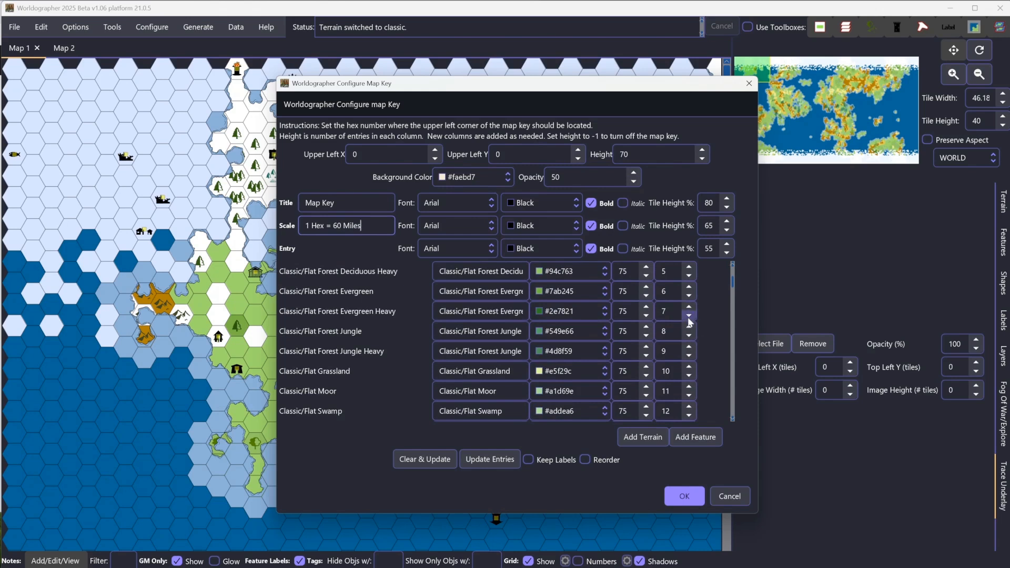
scroll(698, 305, up, 1)
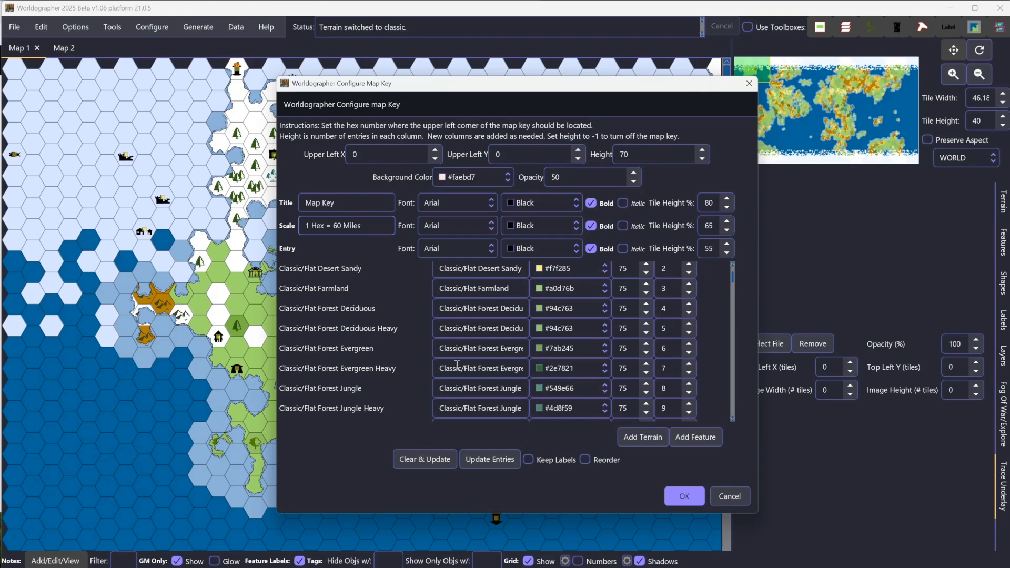
scroll(380, 348, down, 6)
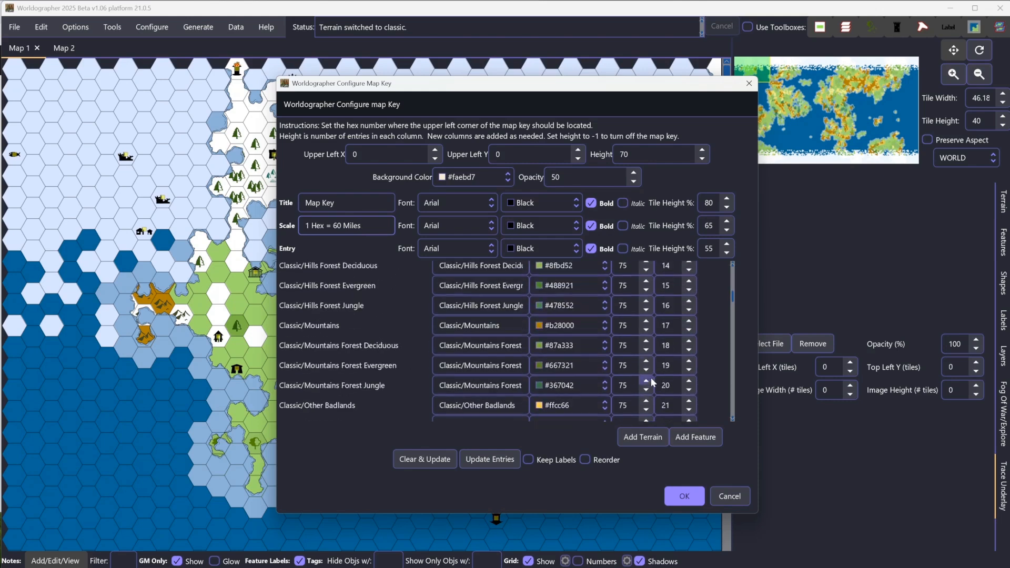
scroll(651, 365, down, 2)
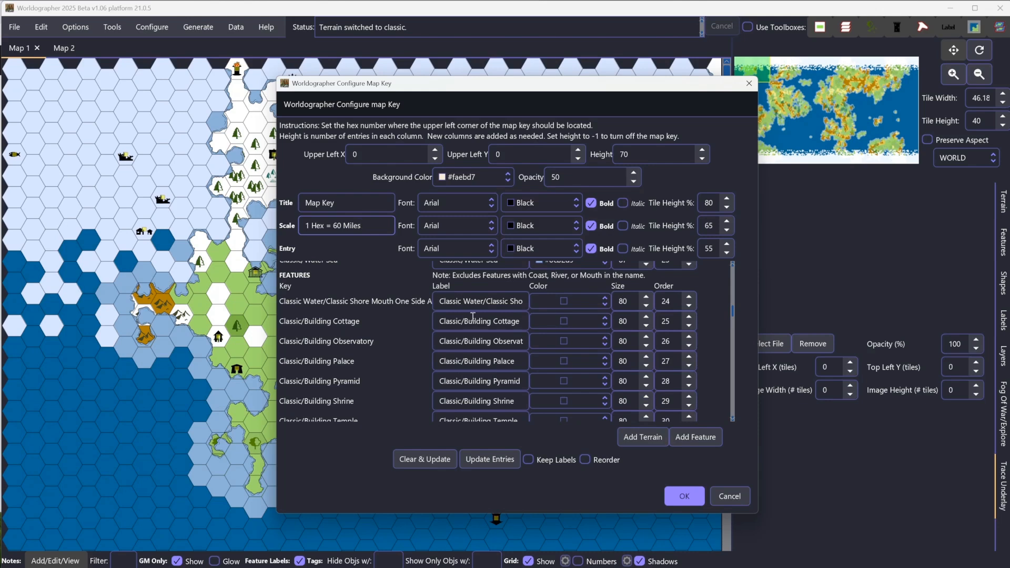
scroll(489, 342, up, 1)
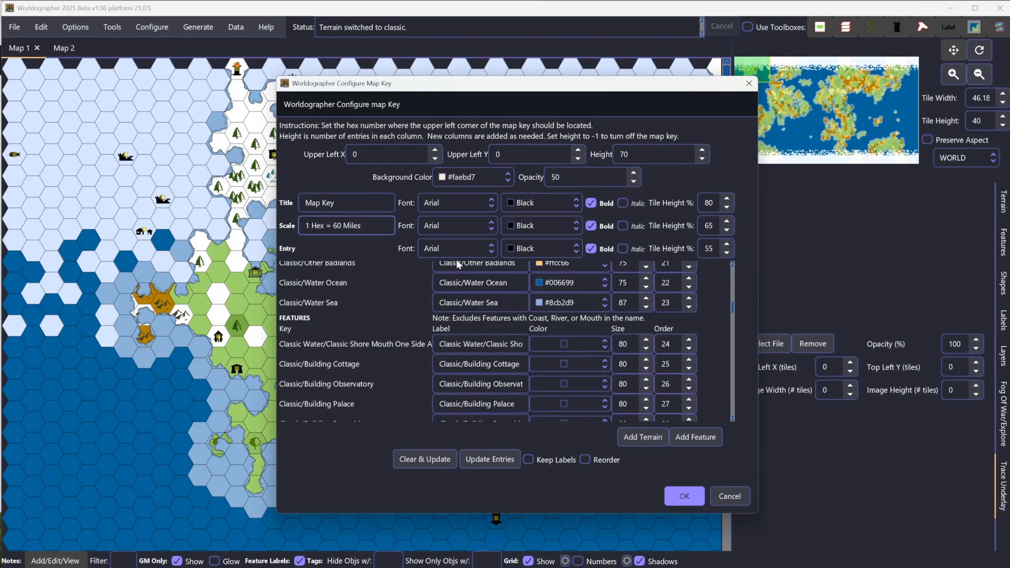
scroll(499, 368, down, 2)
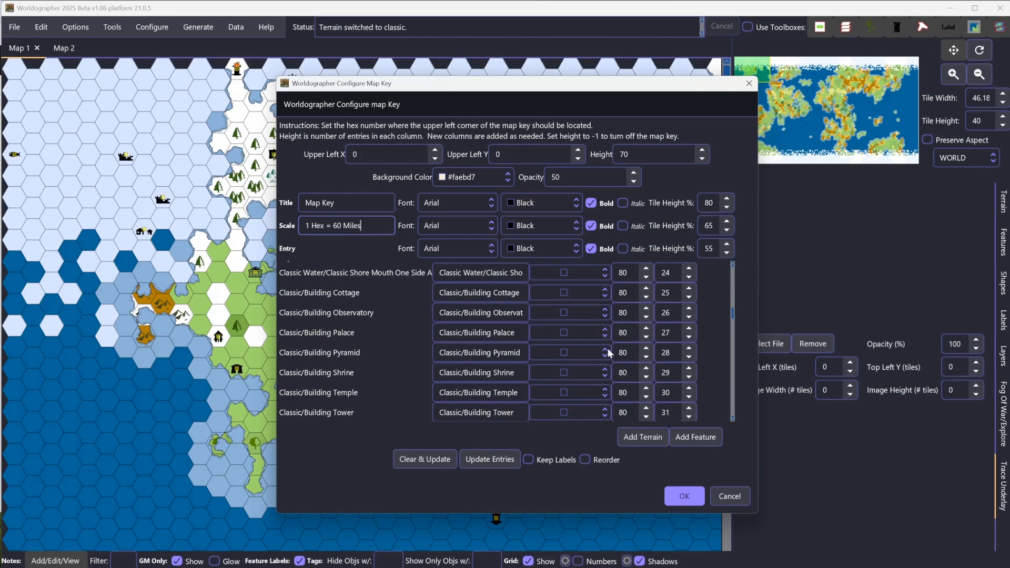
scroll(433, 333, up, 2)
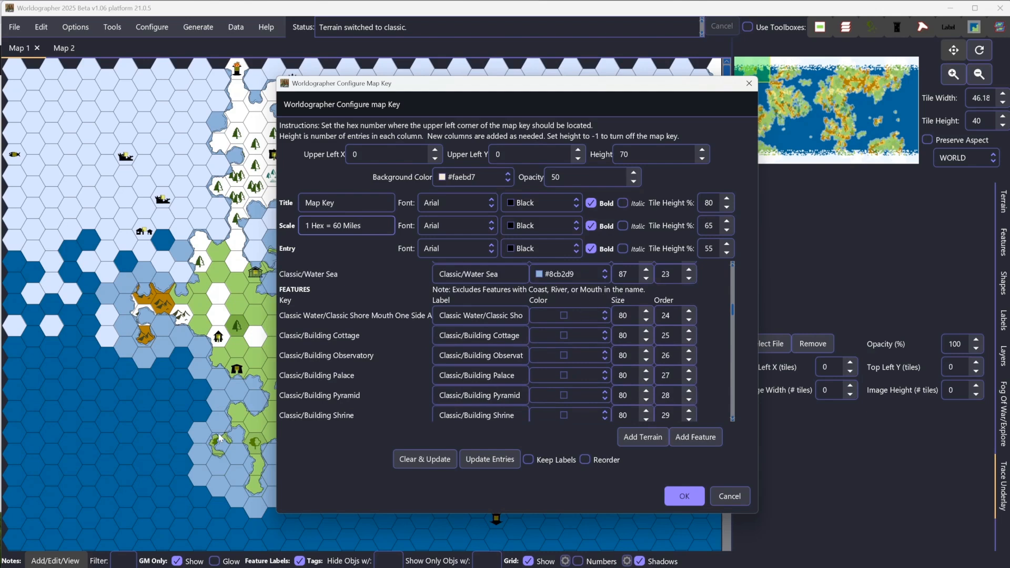
scroll(401, 354, down, 10)
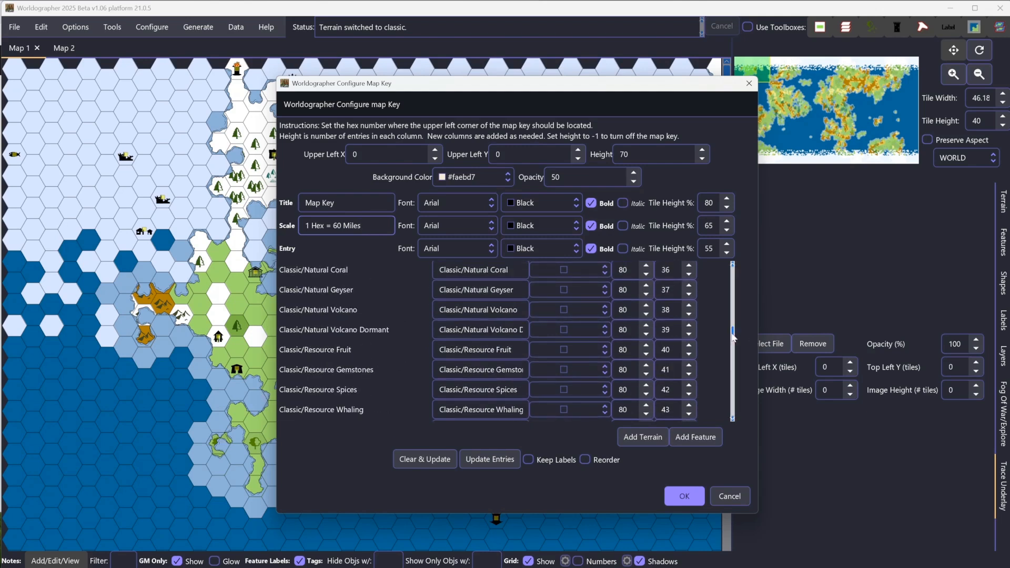
drag(733, 337, 749, 417)
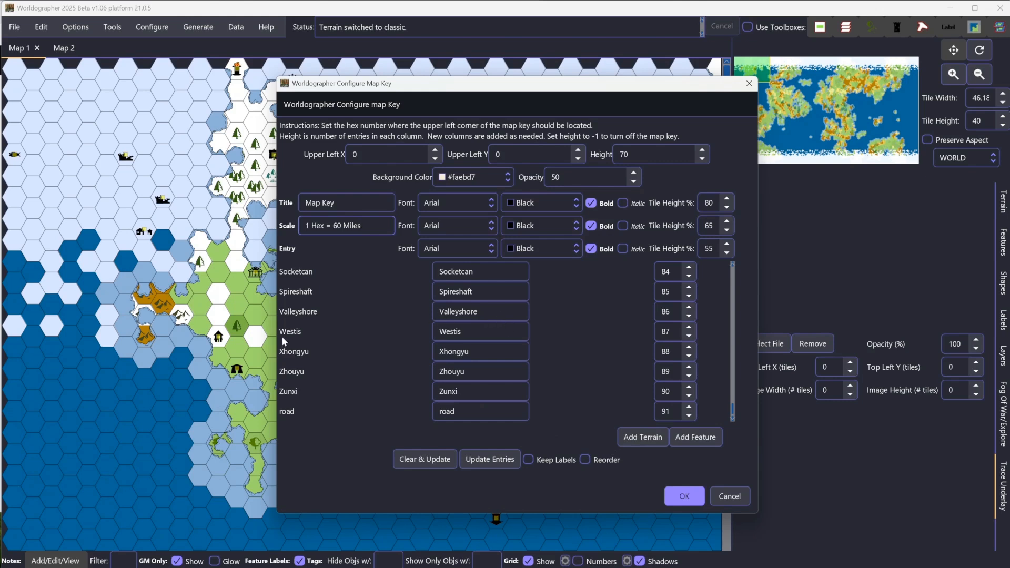
scroll(322, 342, up, 2)
scroll(322, 345, down, 2)
click(681, 496)
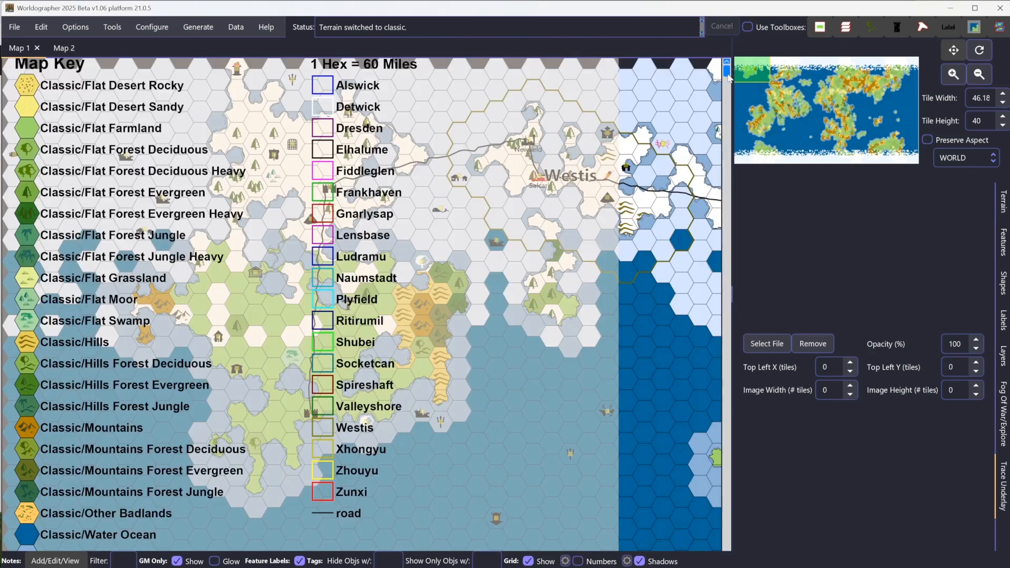
drag(729, 78, 368, 158)
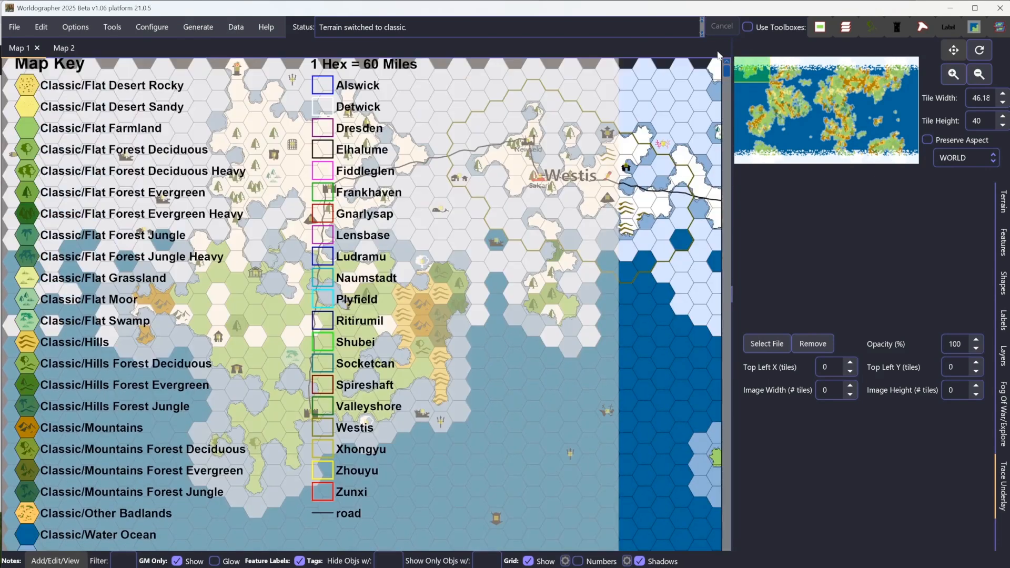
click(112, 27)
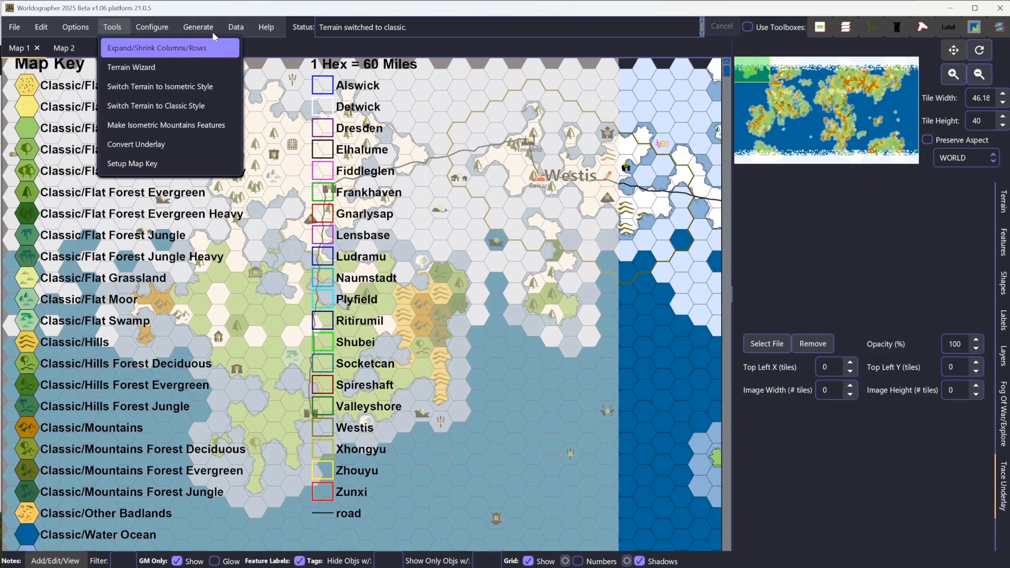
mouse_move(198, 27)
mouse_move(129, 28)
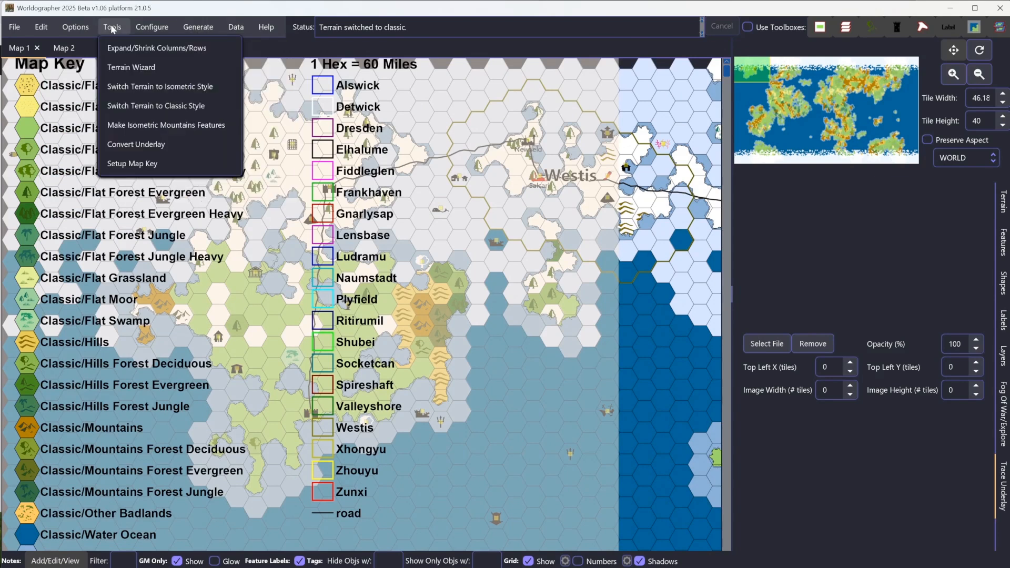
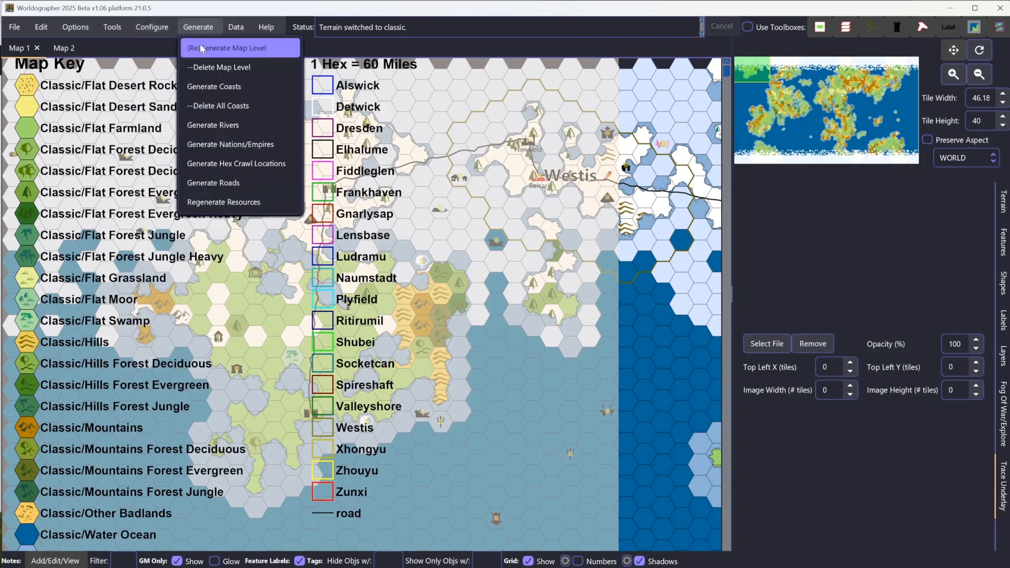
- Set up a new world/kingdom map 200 hexes wide and 100 hexes high with generated full-world terrain
mouse_move(14, 26)
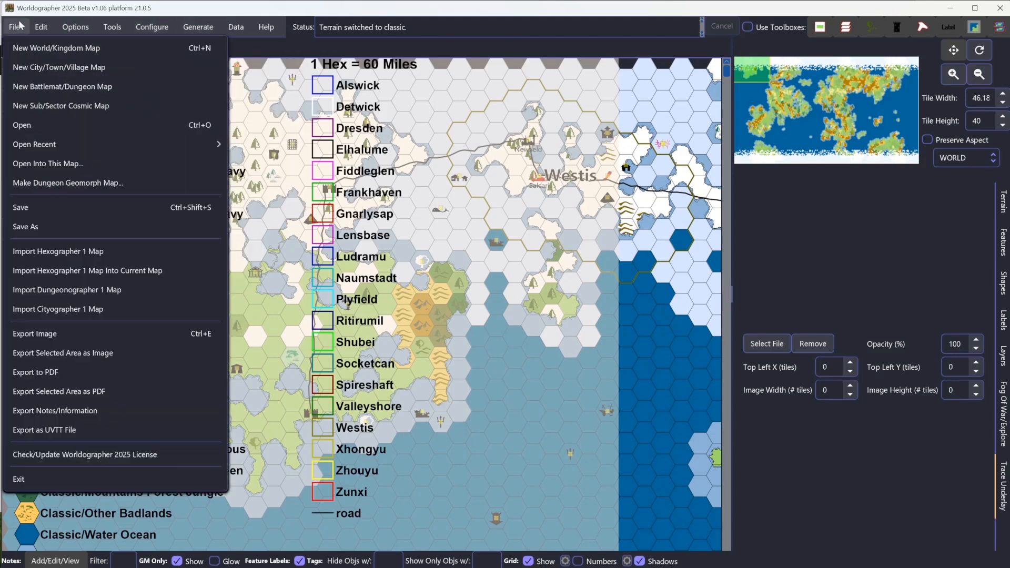
click(26, 51)
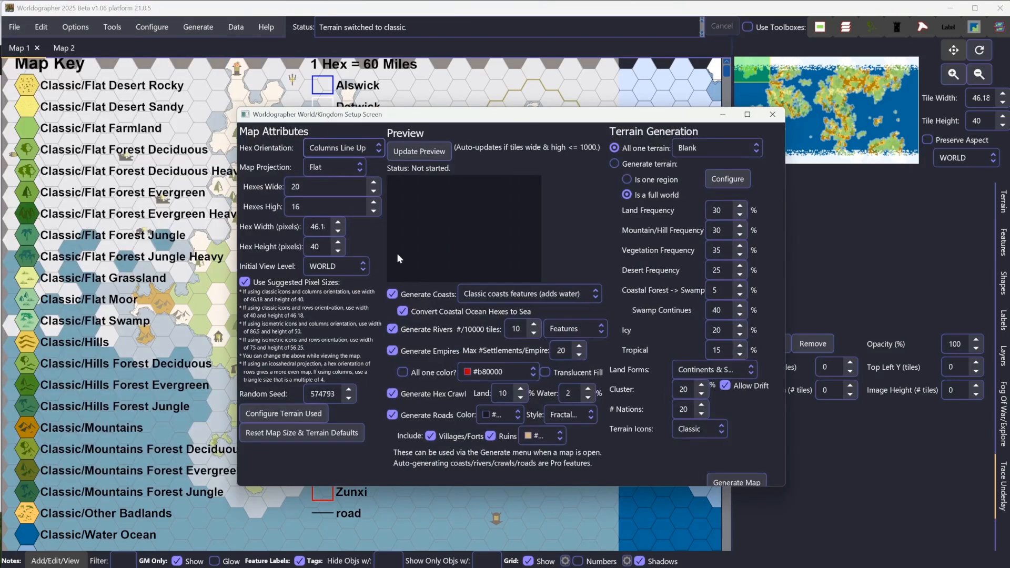
click(310, 188)
text(0)
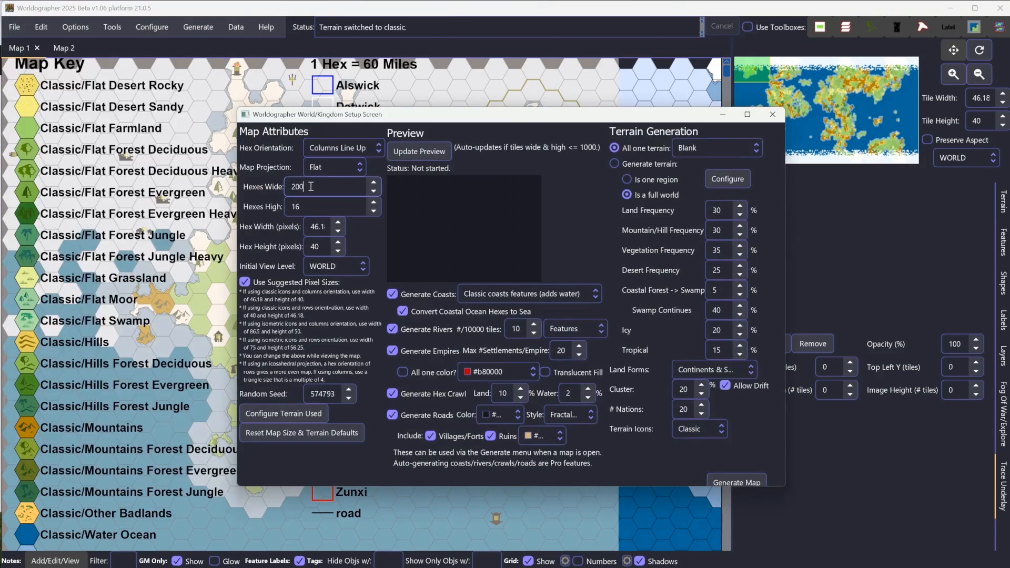
click(296, 207)
key(BackSpace)
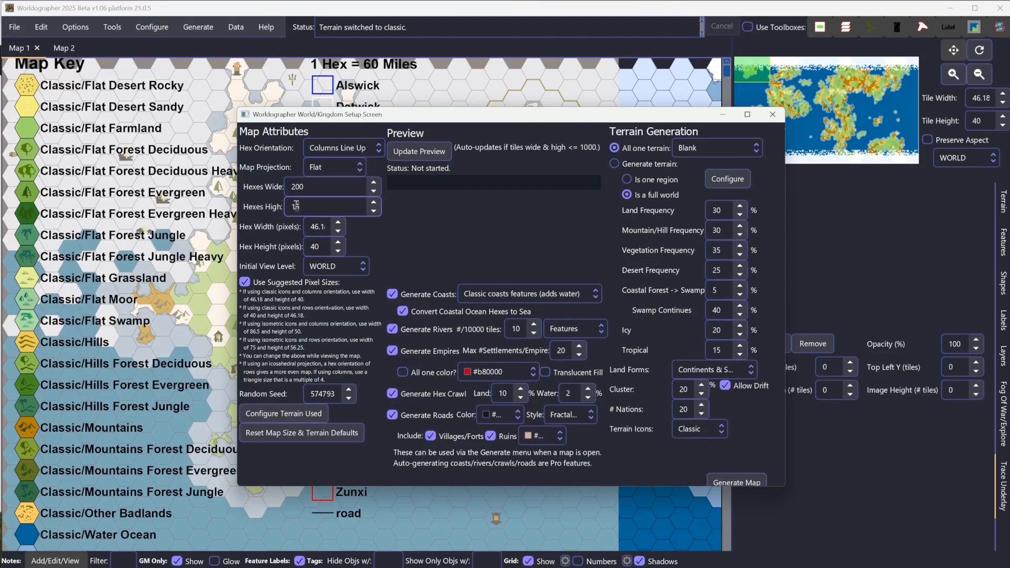
text(00)
click(614, 165)
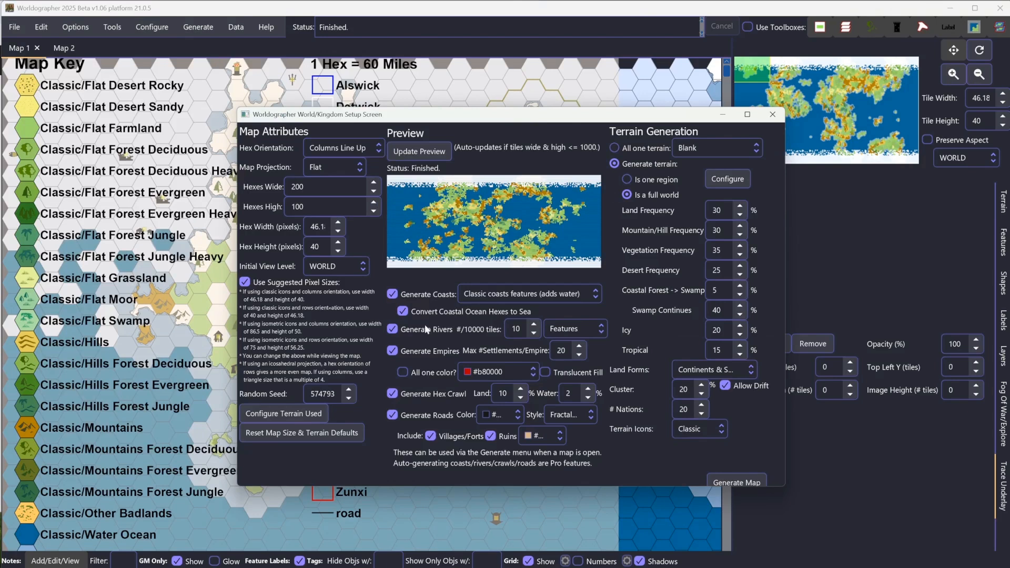
- Turn off generation of coasts, rivers, empires, hex crawl and roads, and generate the map
click(392, 294)
click(392, 329)
click(393, 351)
click(392, 415)
click(392, 395)
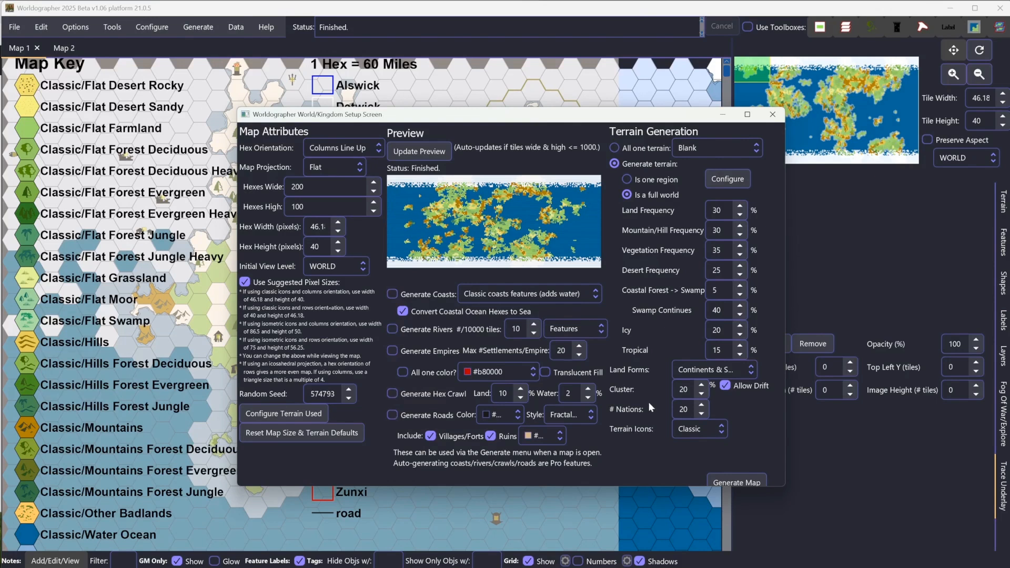
click(742, 483)
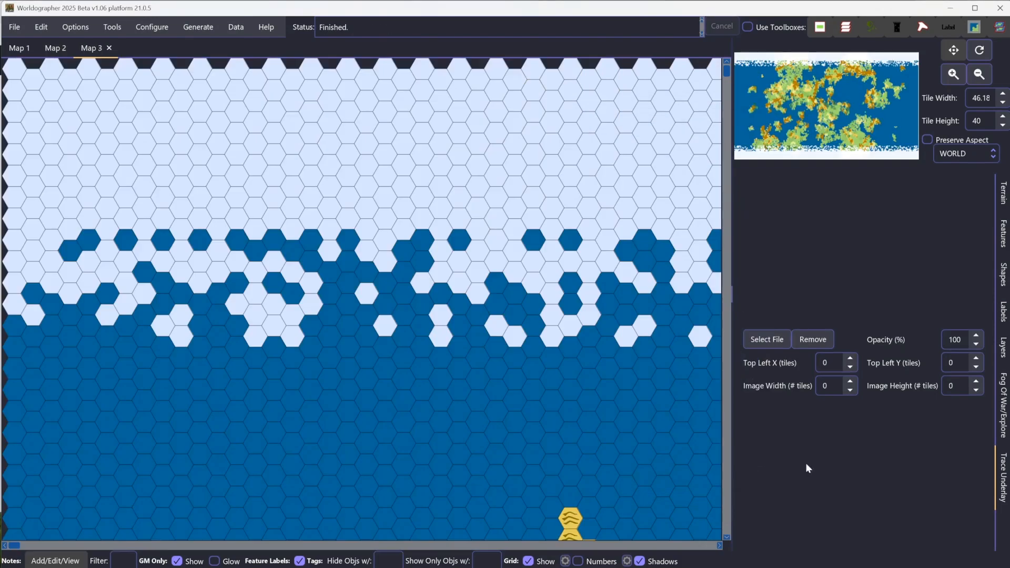
- Paint four Classic Other Badlands hexes on the coast of Map 3's northern continent, just southwest of the volcano
drag(838, 102, 806, 93)
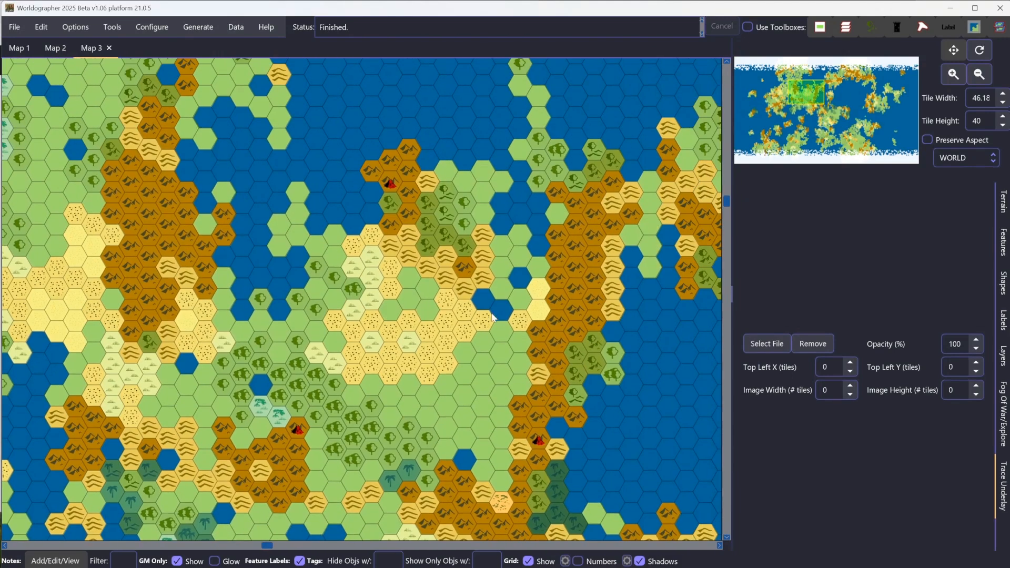
click(1003, 219)
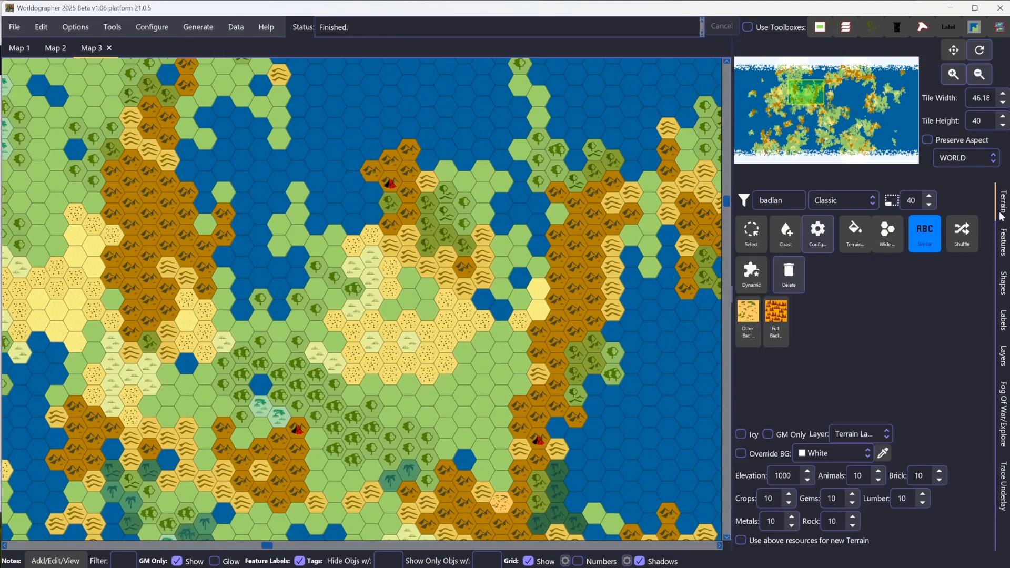
click(751, 319)
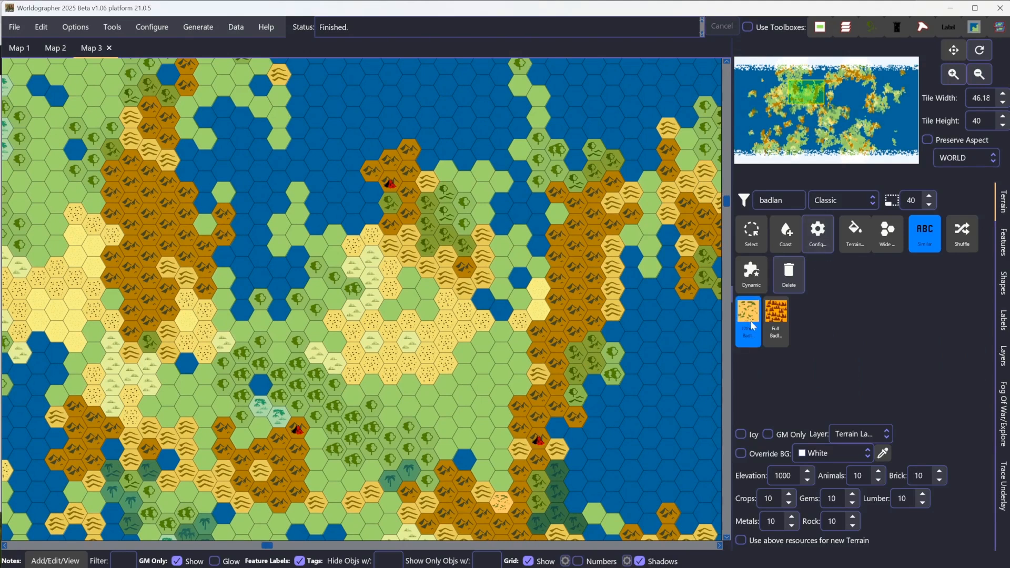
click(348, 222)
click(335, 213)
click(372, 214)
click(354, 204)
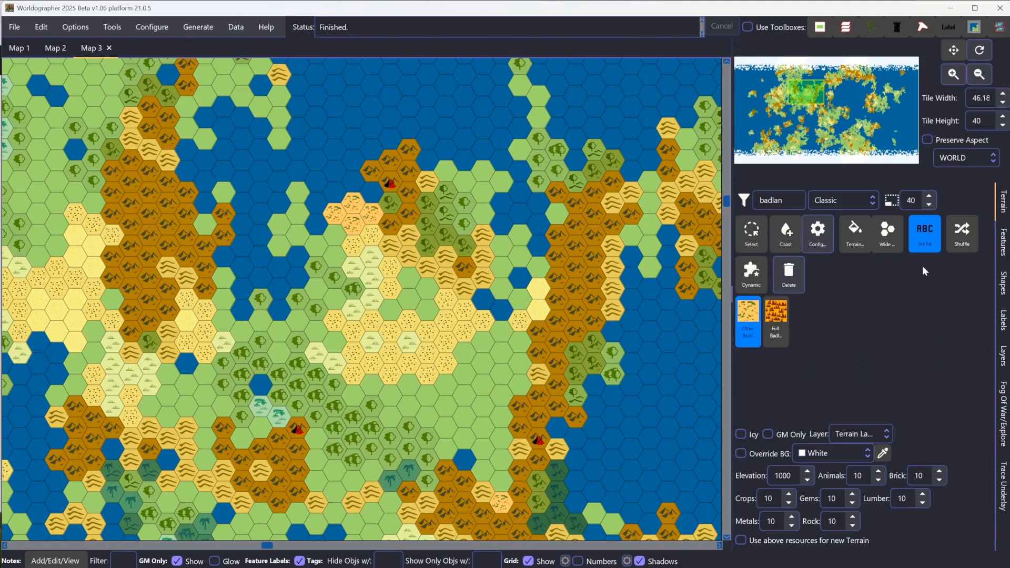
- Switch to Map 2 and check which map levels its view level list offers
click(199, 28)
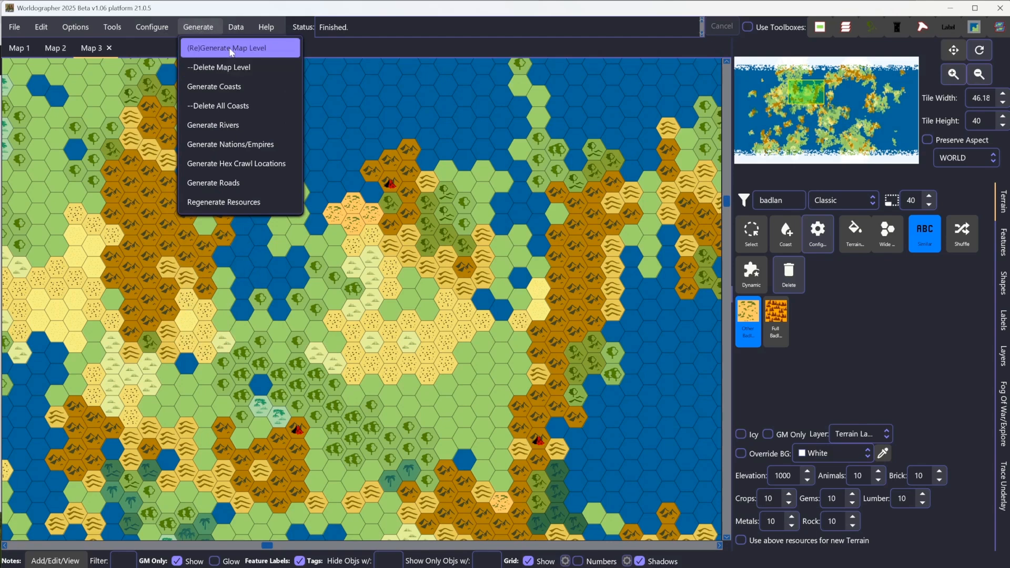
click(55, 48)
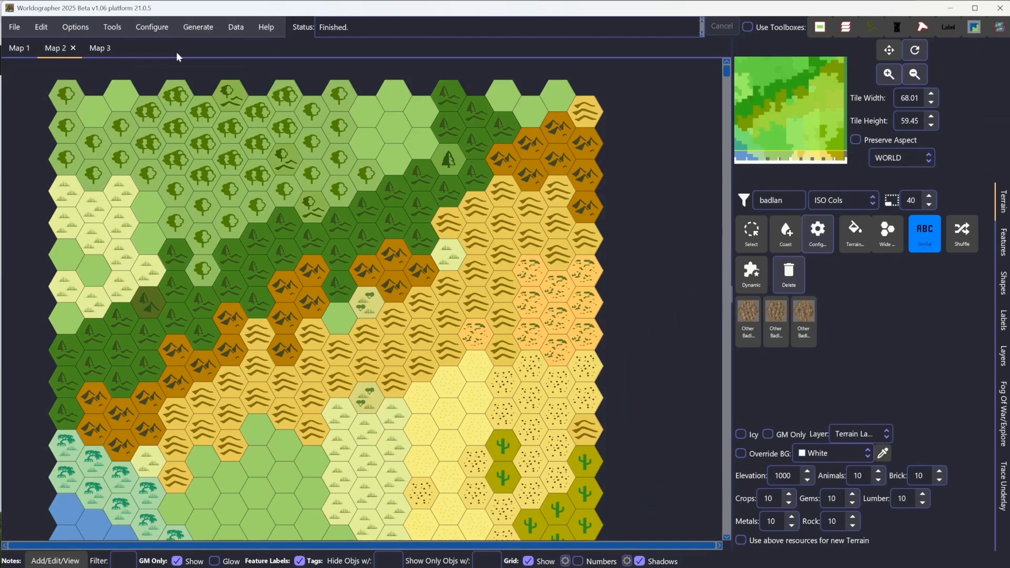
click(200, 27)
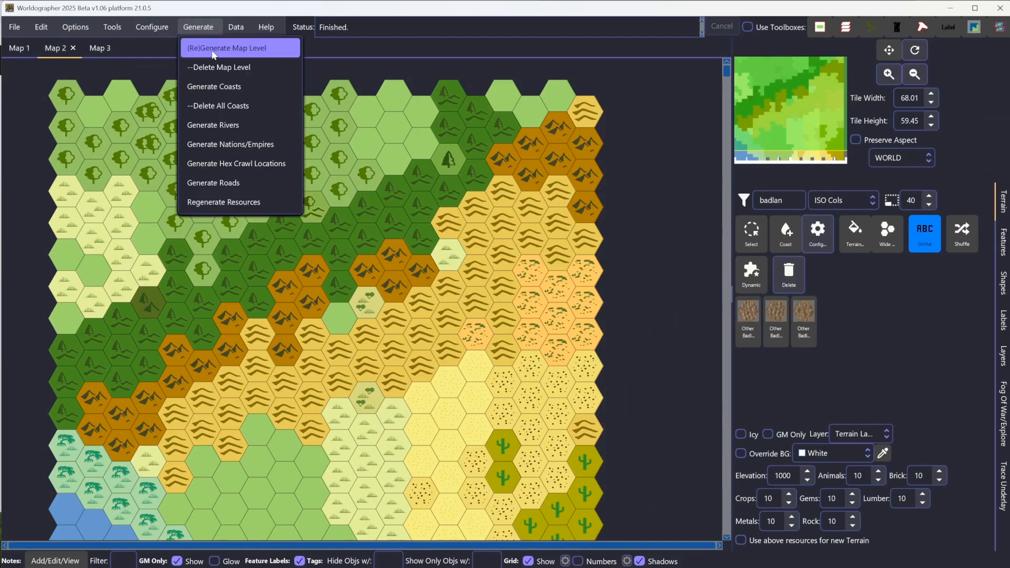
click(901, 157)
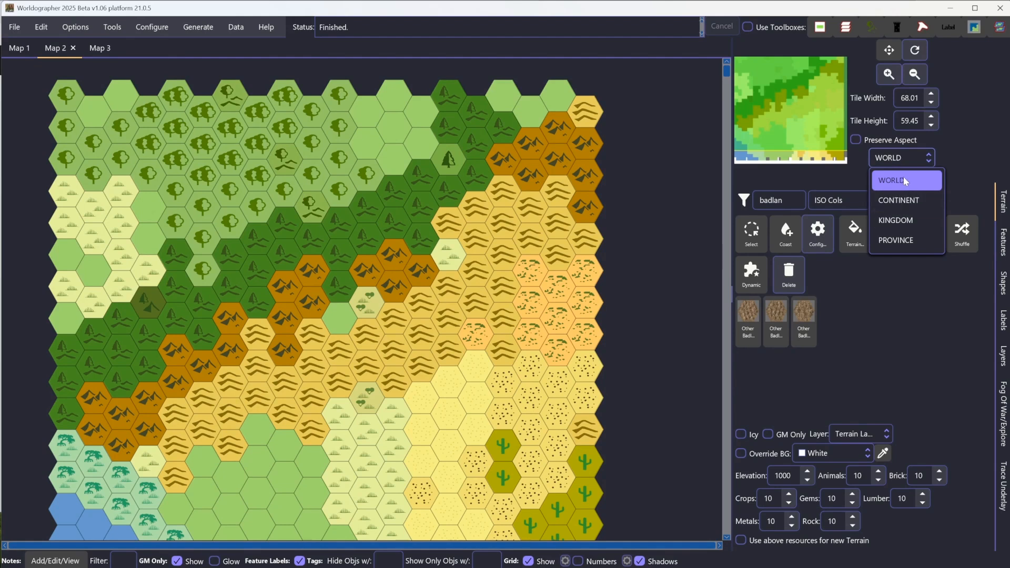
- Generate a CONTINENT level for Map 2 from its WORLD level, with 6 child tiles across per parent tile
click(185, 27)
click(221, 45)
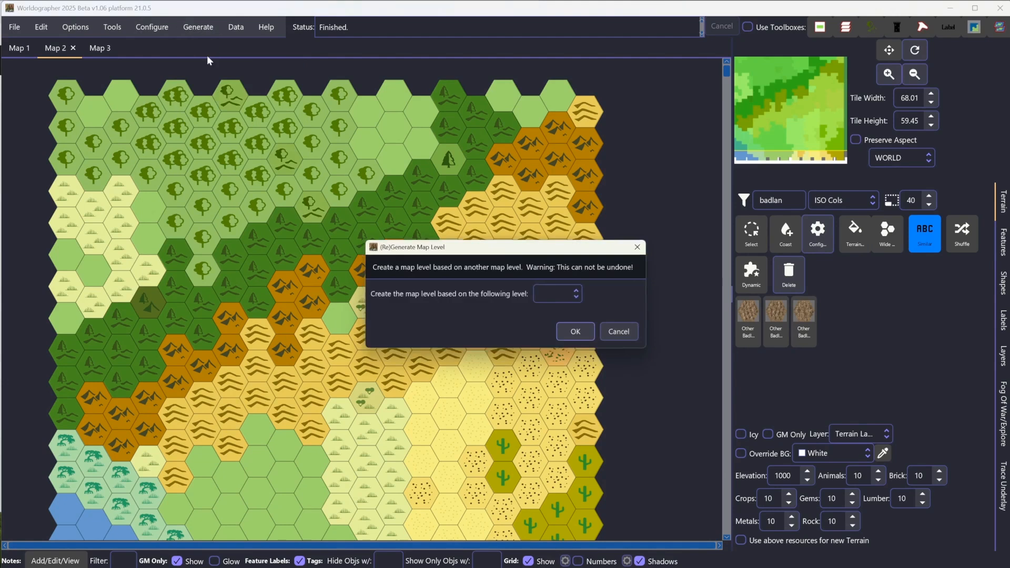
click(565, 287)
click(567, 317)
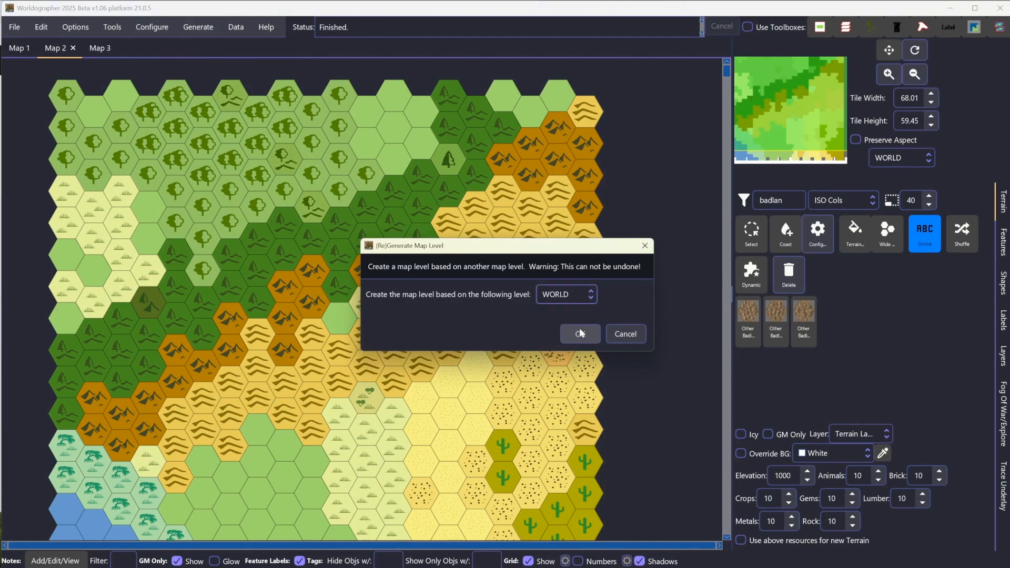
click(579, 331)
click(477, 293)
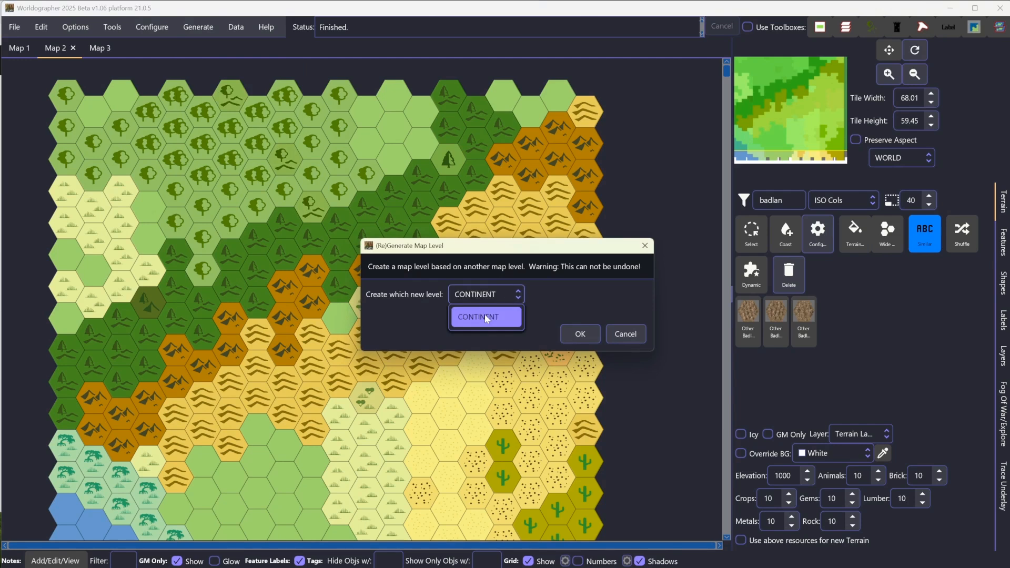
click(483, 316)
click(580, 332)
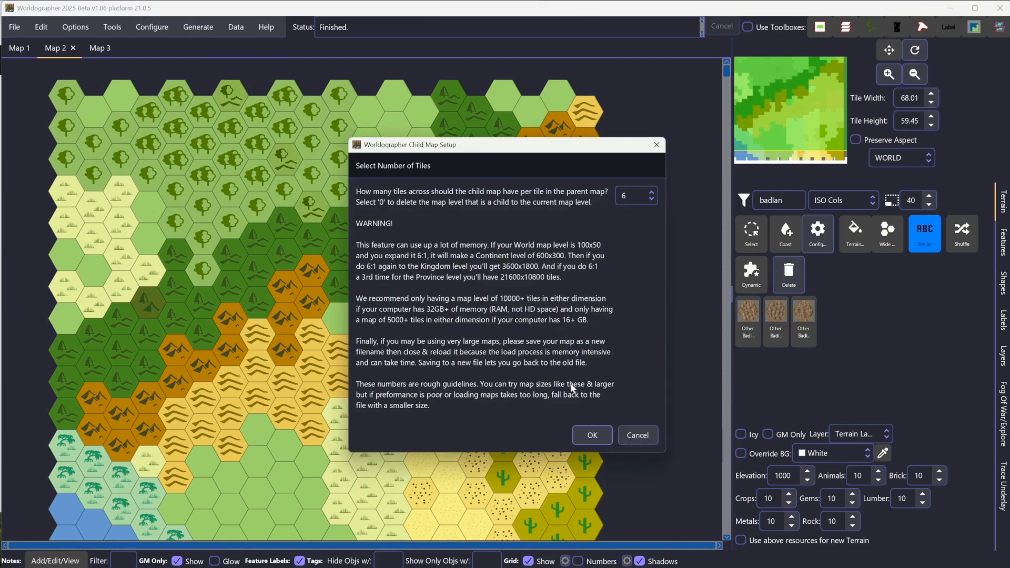
click(606, 434)
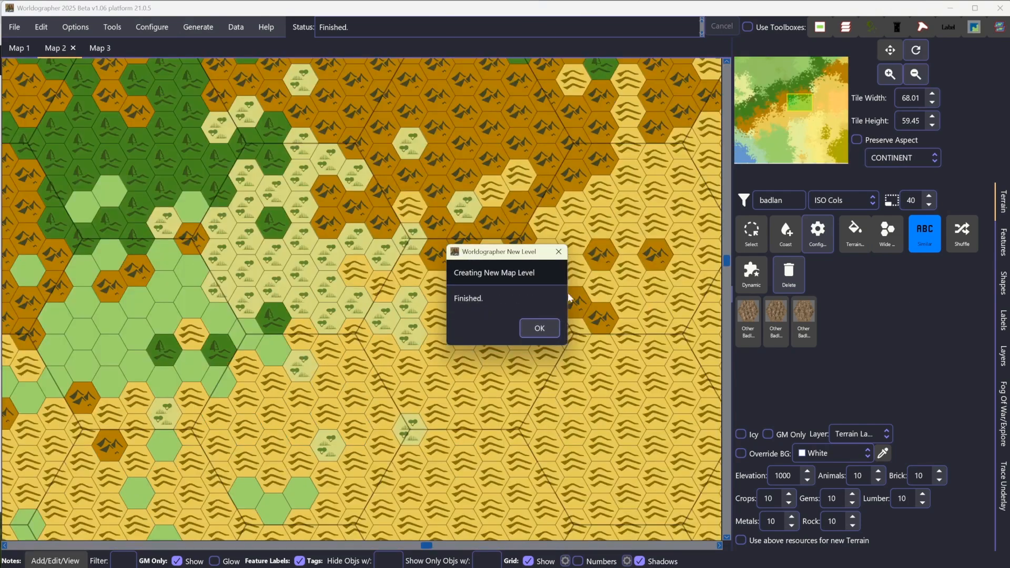
click(545, 328)
scroll(437, 269, down, 8)
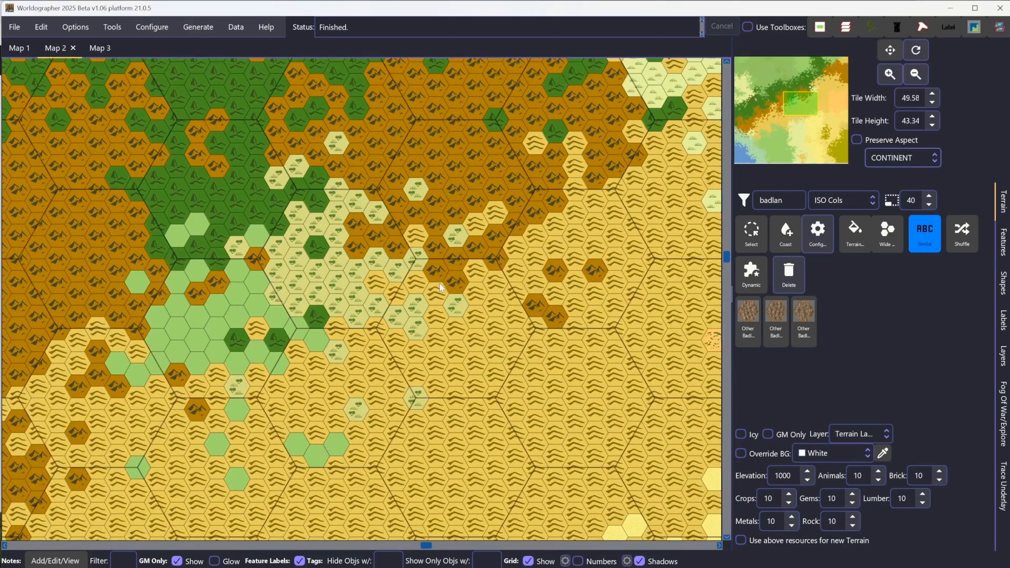
- Check which map levels of Map 2 are offered for deletion, without deleting any
scroll(437, 285, down, 1)
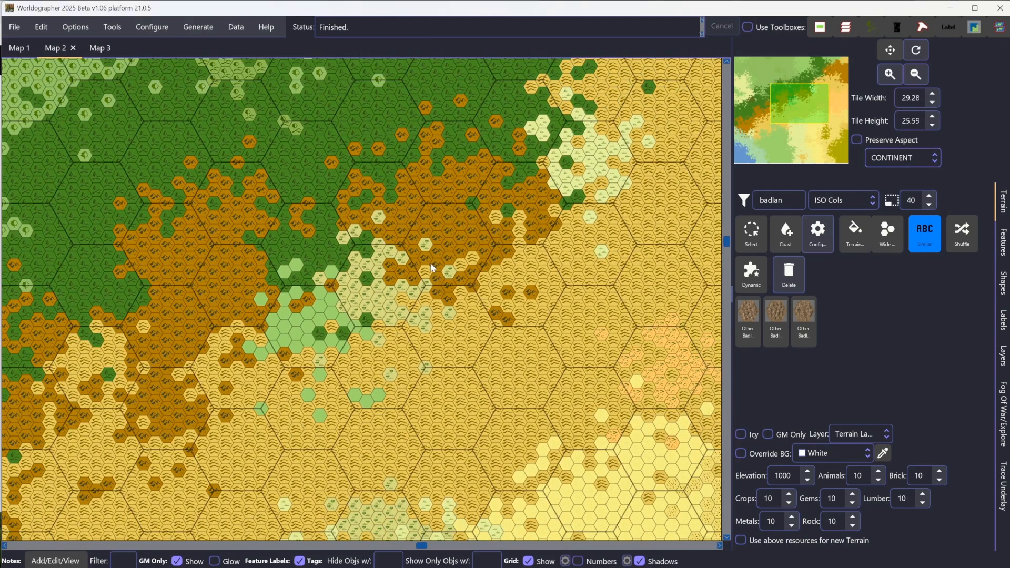
click(191, 28)
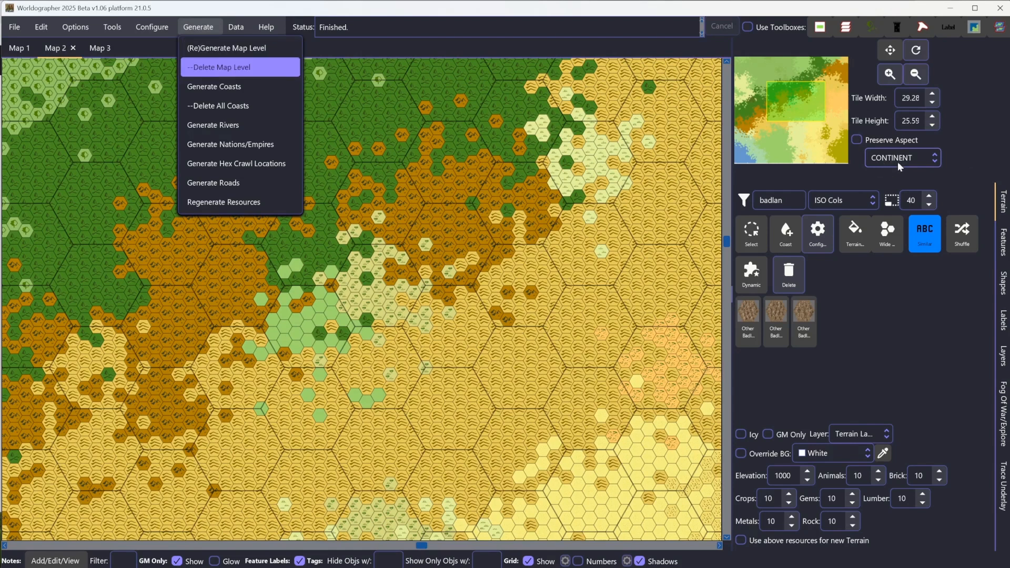
click(209, 68)
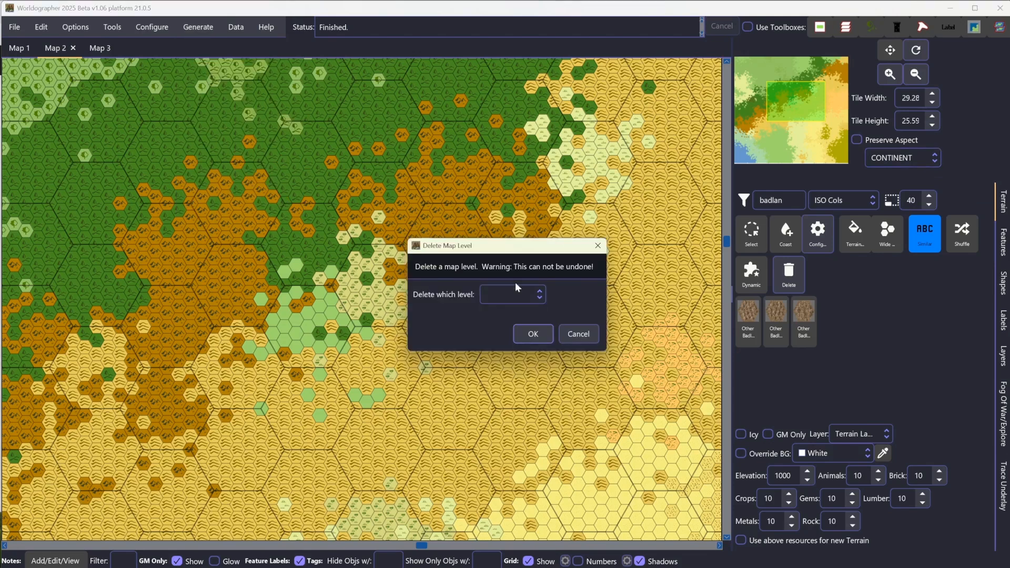
click(515, 293)
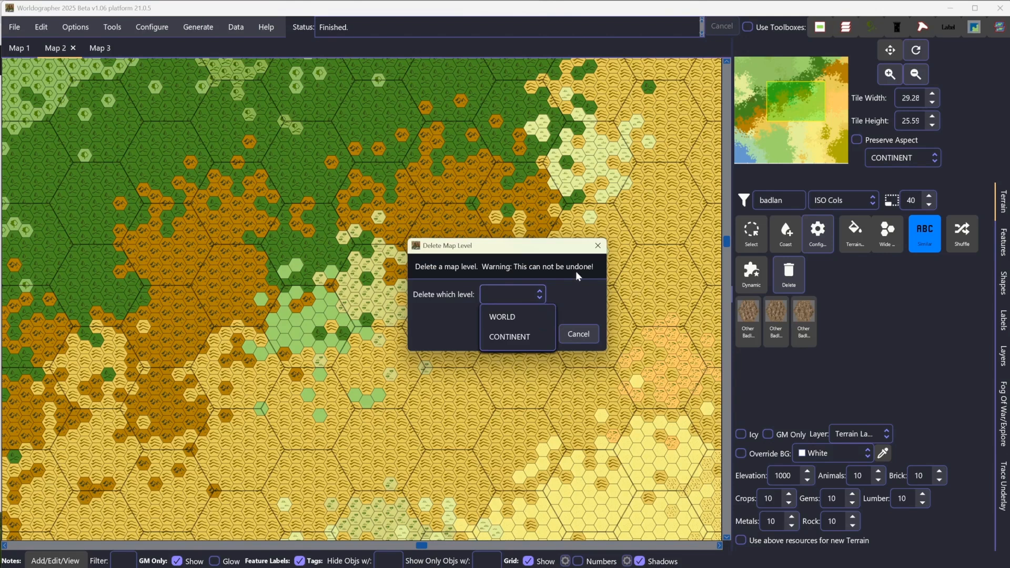
click(579, 310)
click(579, 334)
- Generate coasts on Map 3 using Colored coast shapes (adds land), with adjacent water hexes converted to sea
click(198, 27)
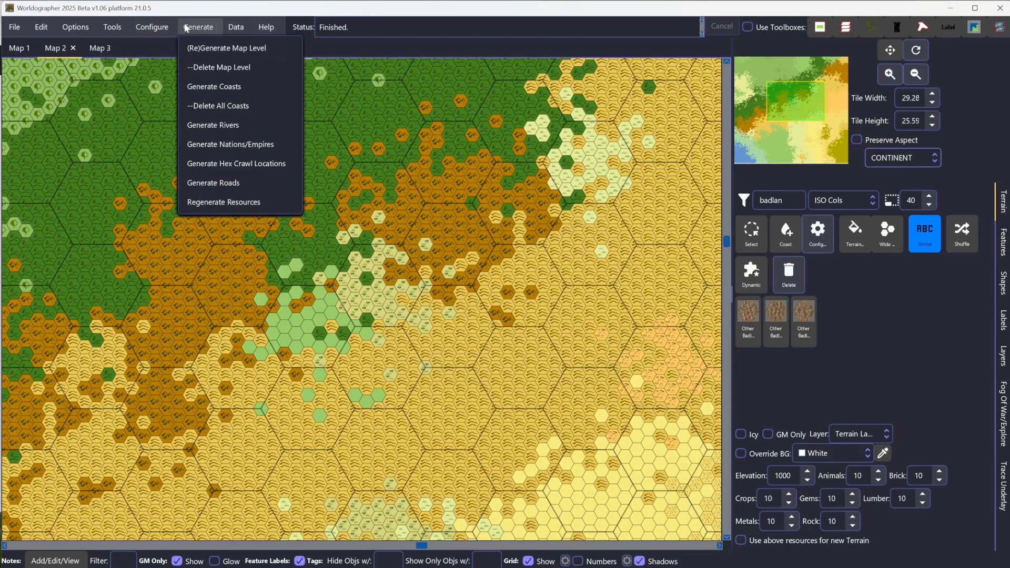
click(102, 50)
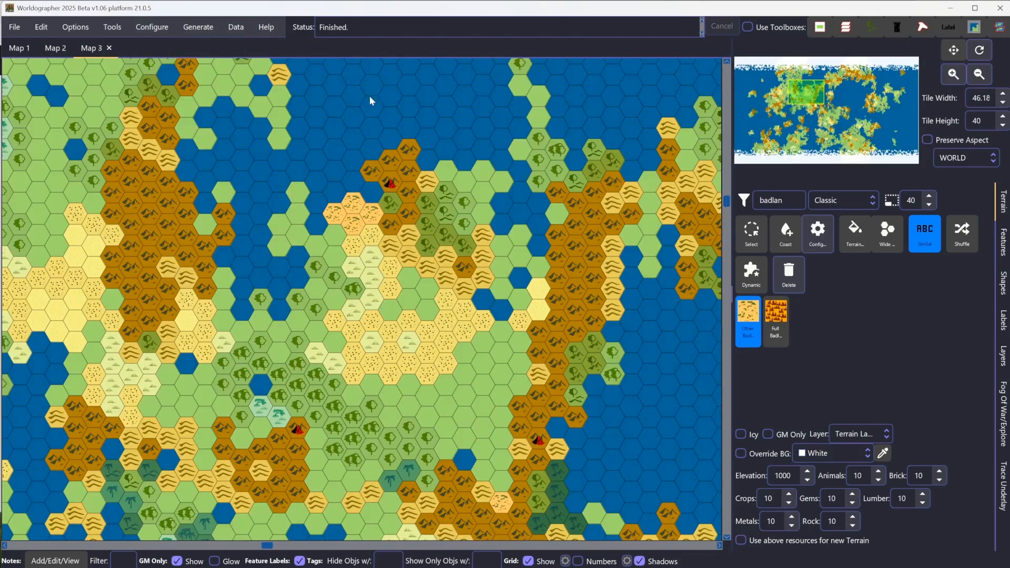
click(194, 26)
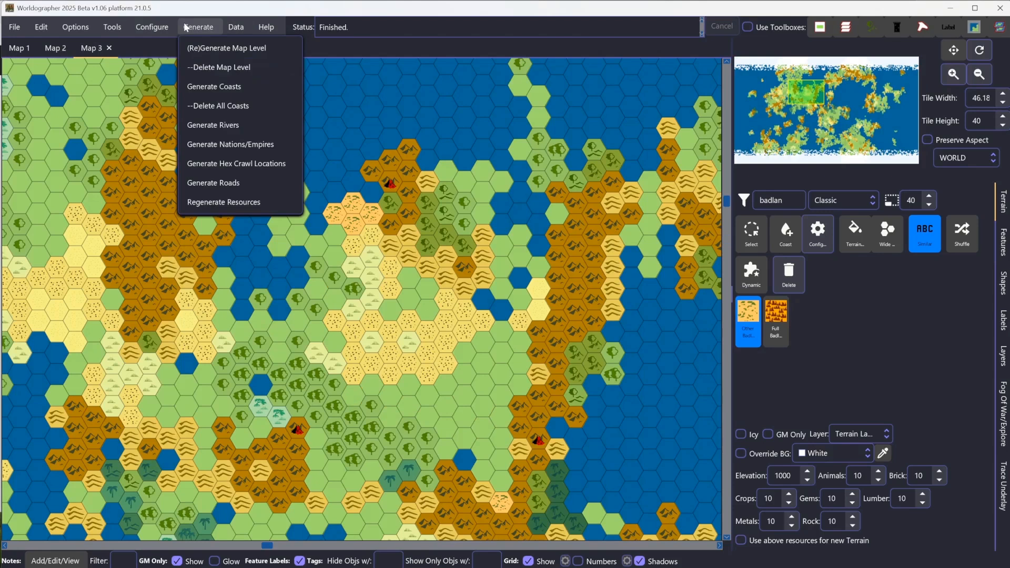
click(234, 88)
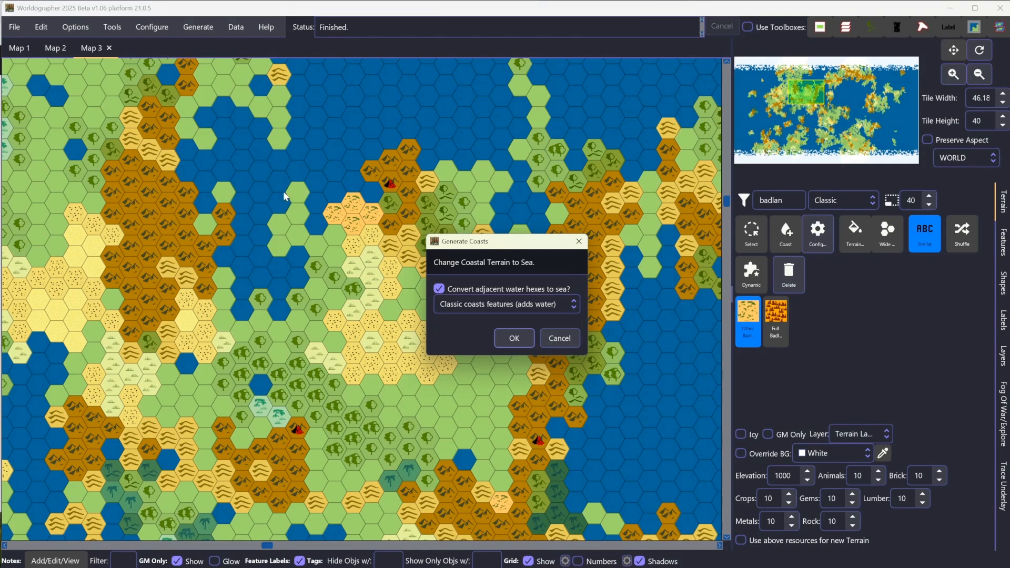
click(502, 304)
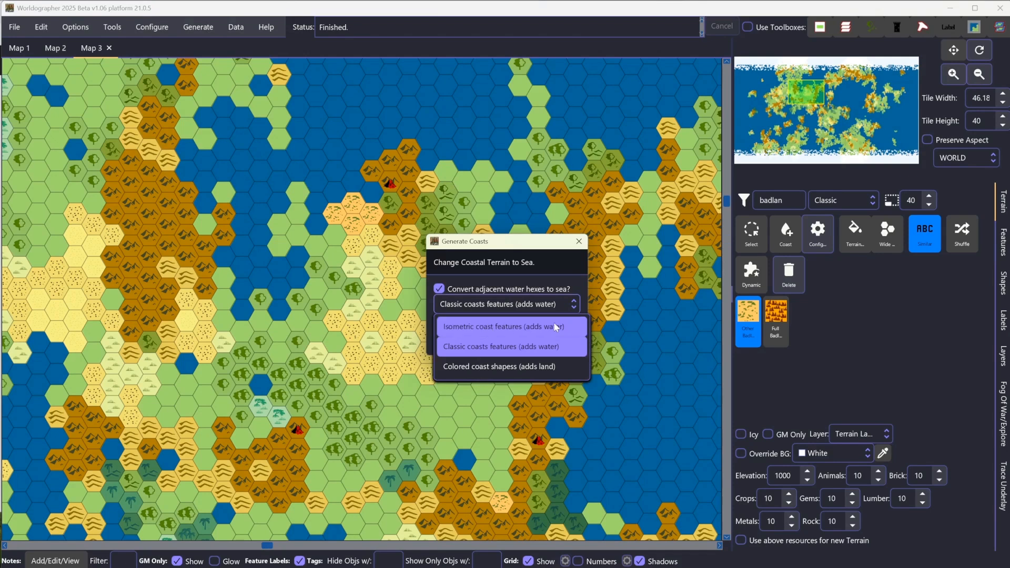
click(493, 365)
click(513, 339)
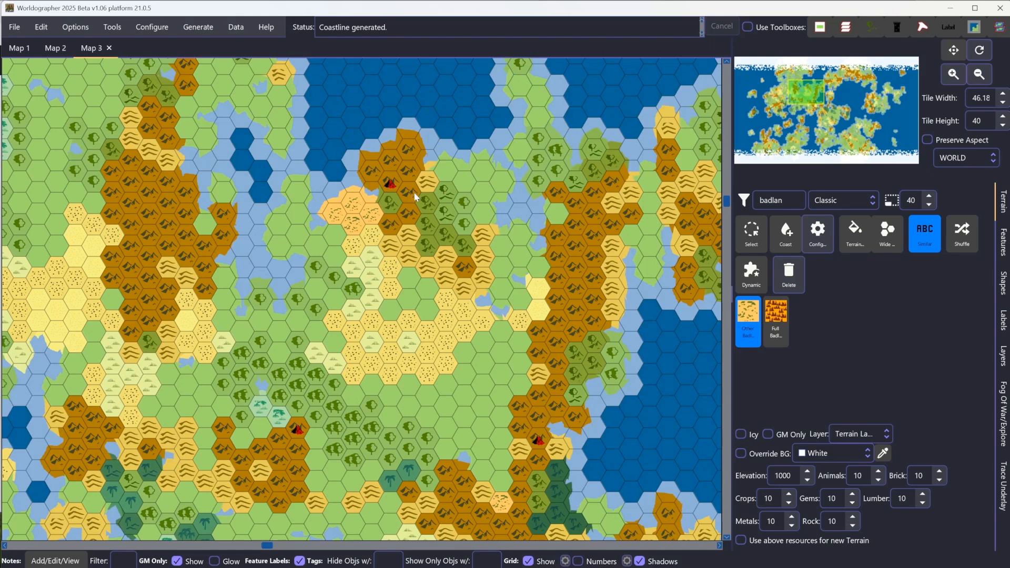
- Select the coastline shape at the mountains northwest of Map 3's northern volcano and inspect its fill, tags, layer and levels
click(193, 27)
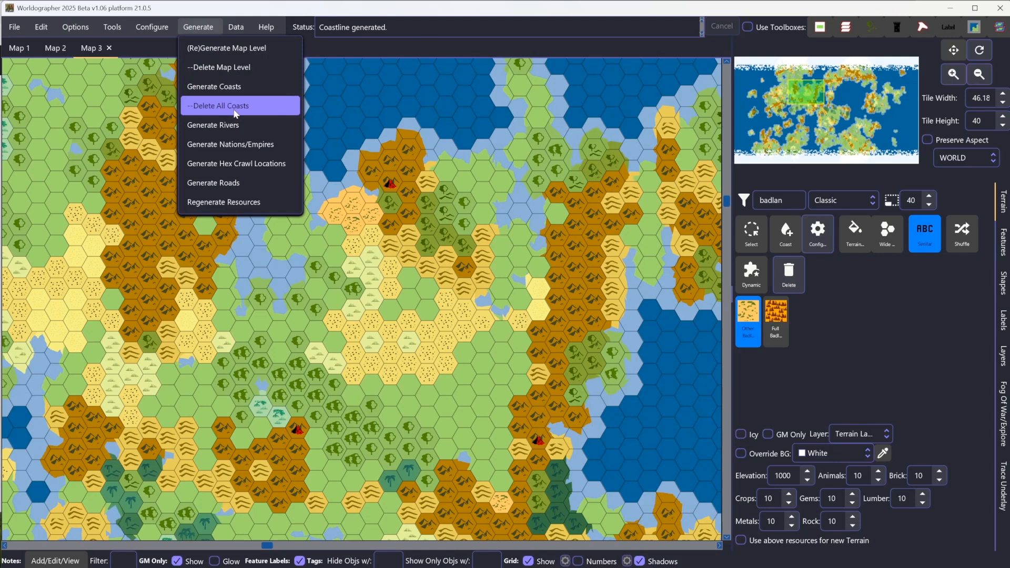
click(1002, 284)
click(761, 239)
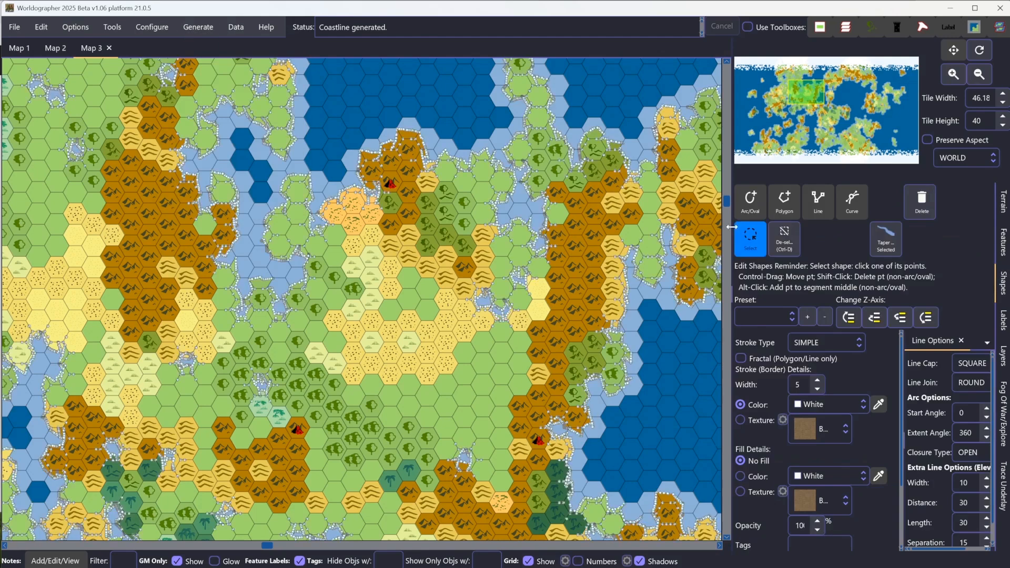
click(366, 153)
scroll(867, 429, down, 3)
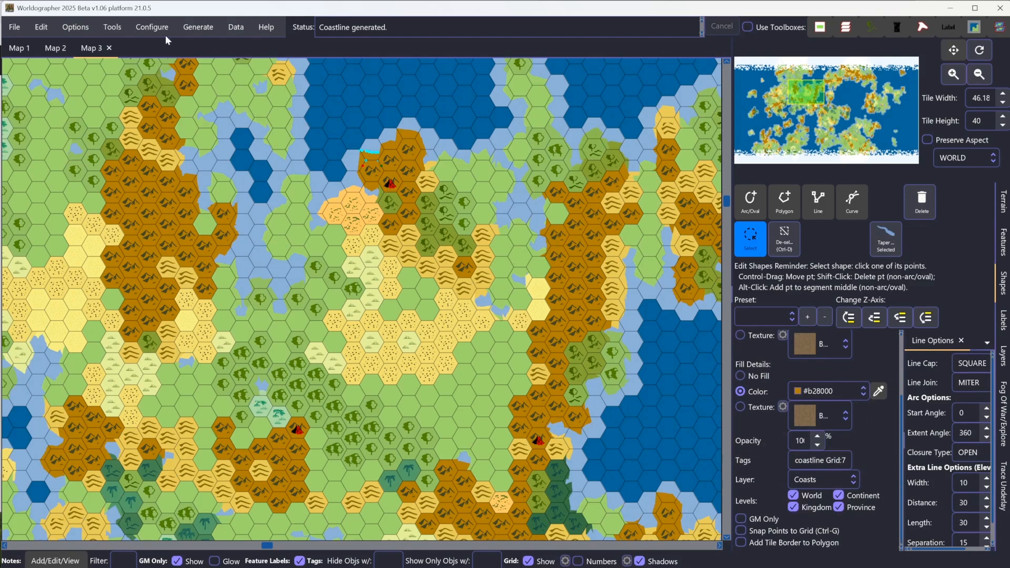
- Generate rivers on Map 3 at 10 per 10000 tiles, drawn as Shapes - Classic
click(196, 27)
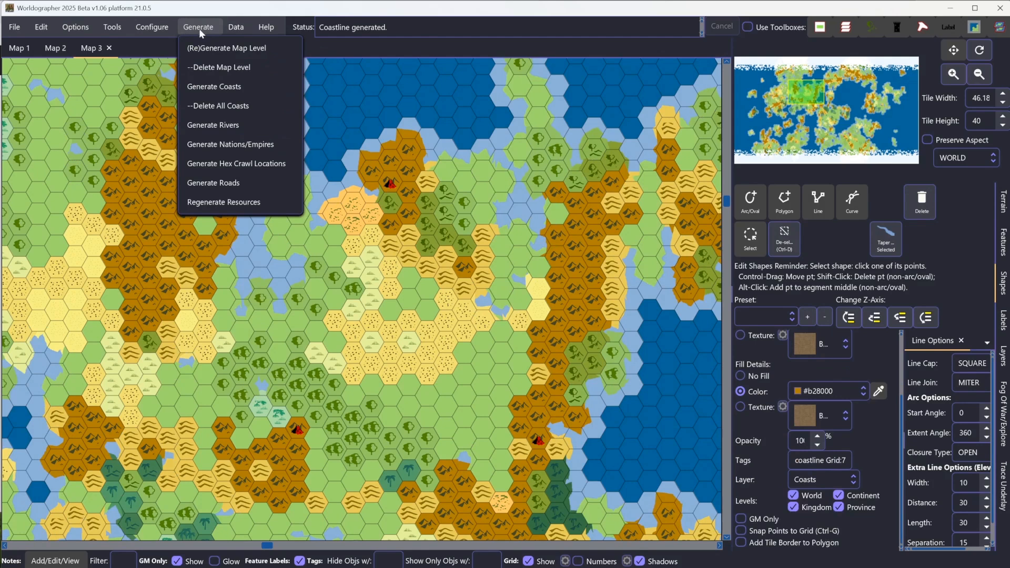
click(215, 126)
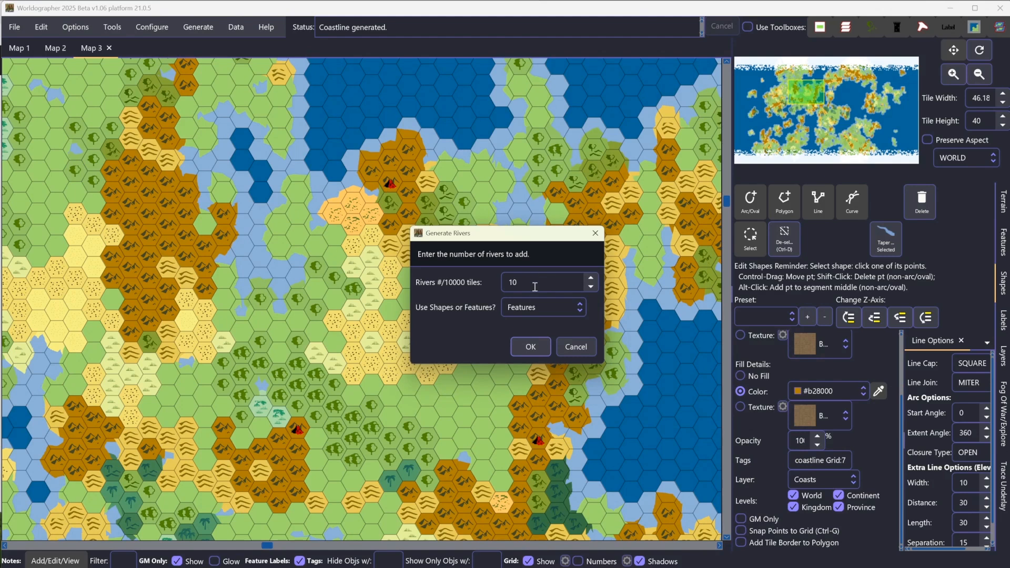
click(532, 310)
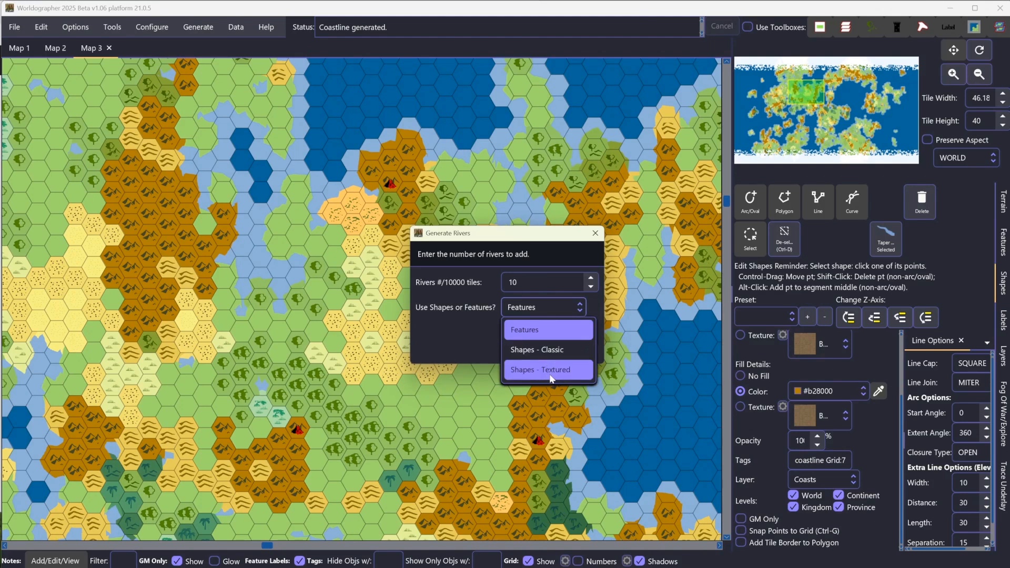
click(542, 350)
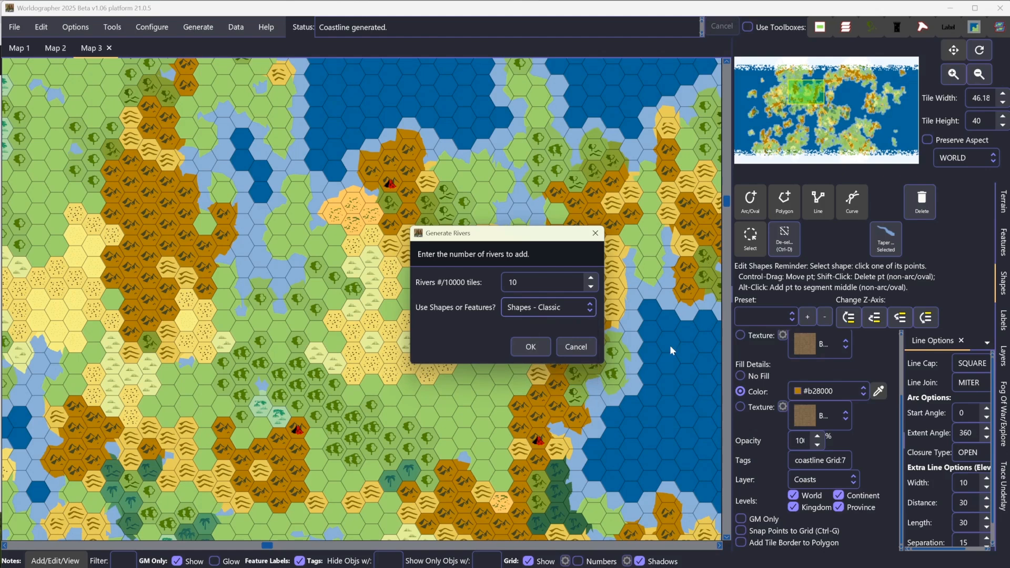
click(523, 346)
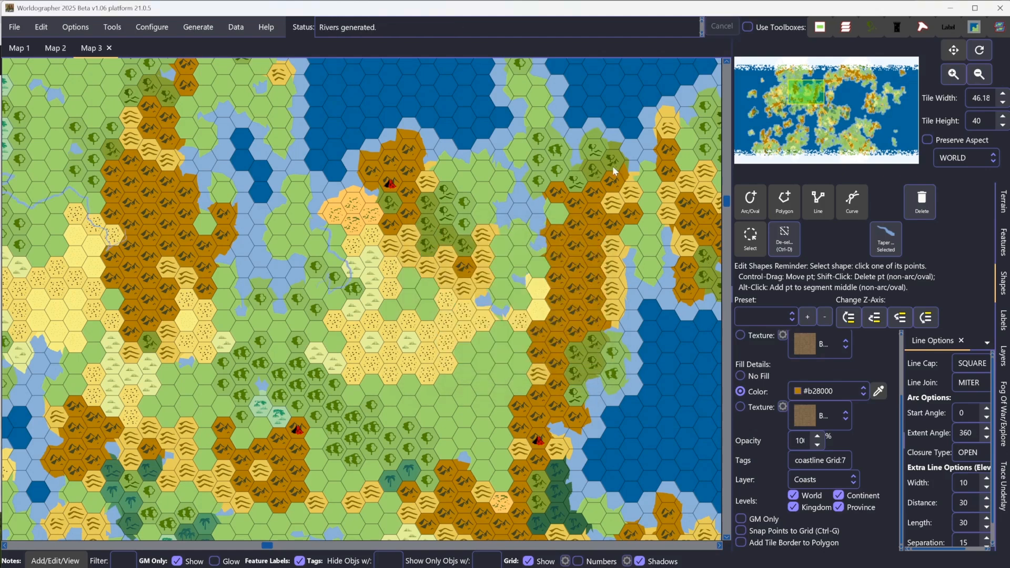
scroll(322, 258, up, 3)
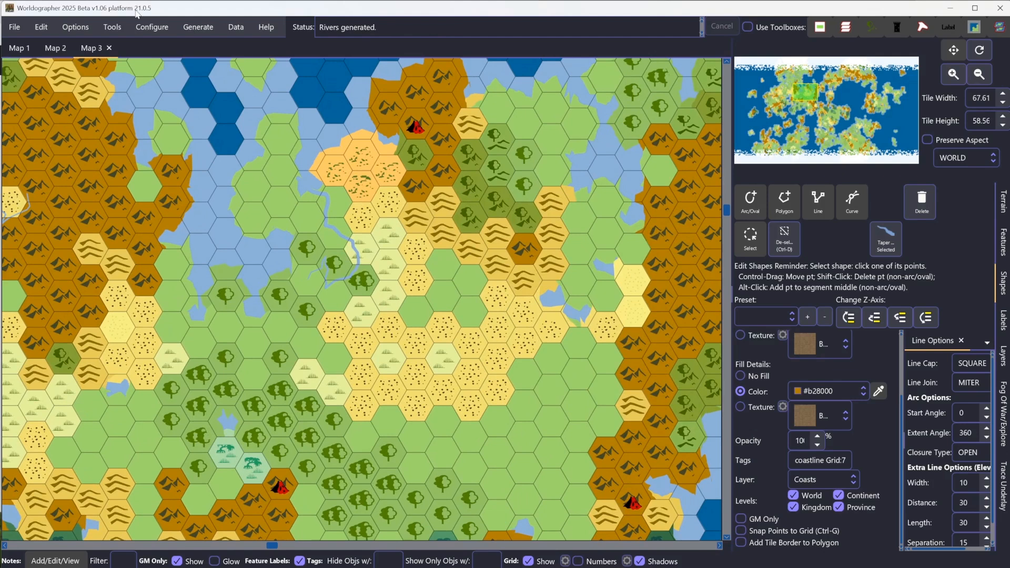
- Generate 20 nations/empires with a size limit of 20 settlements, all in one color, #b80000
click(184, 27)
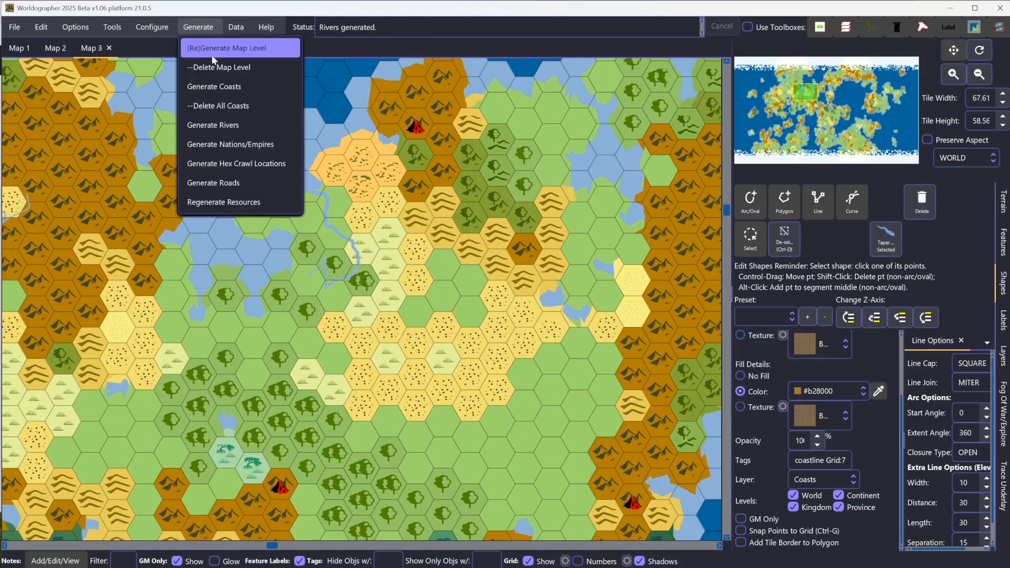
click(223, 153)
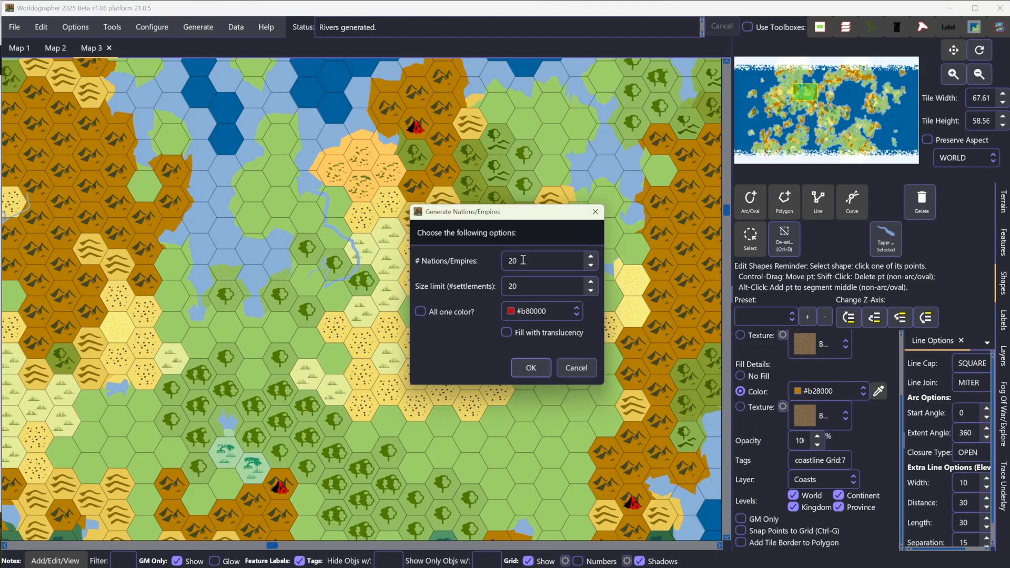
click(457, 311)
click(543, 363)
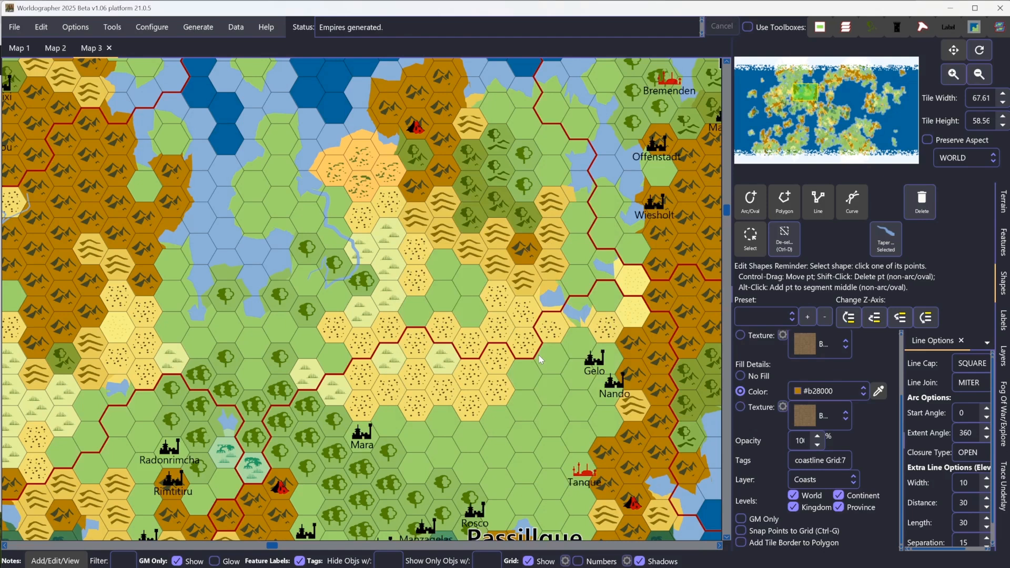
- Generate hex crawl locations with a location chance of 10 on land and 2 on water
click(153, 28)
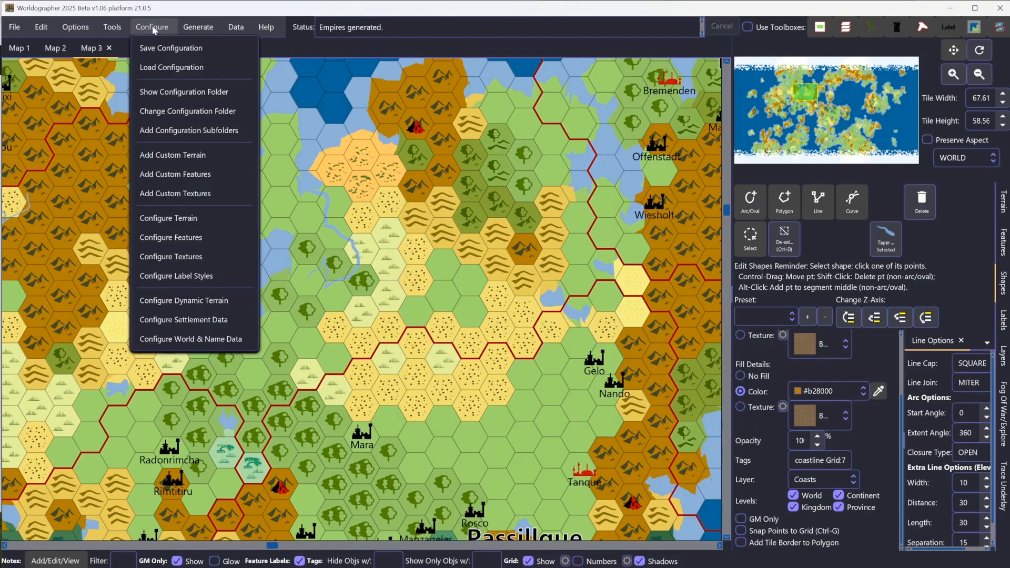
mouse_move(193, 27)
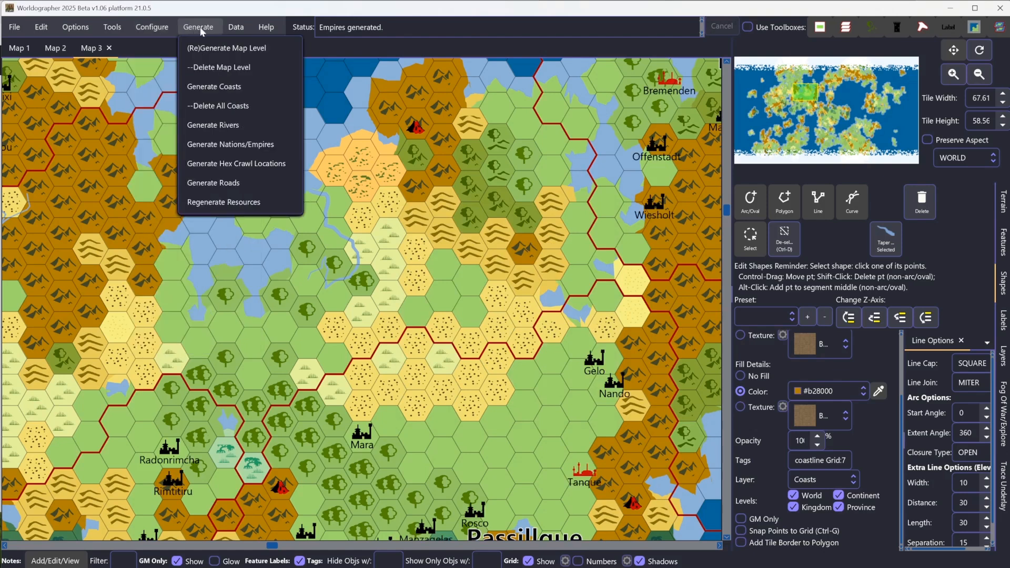
click(243, 163)
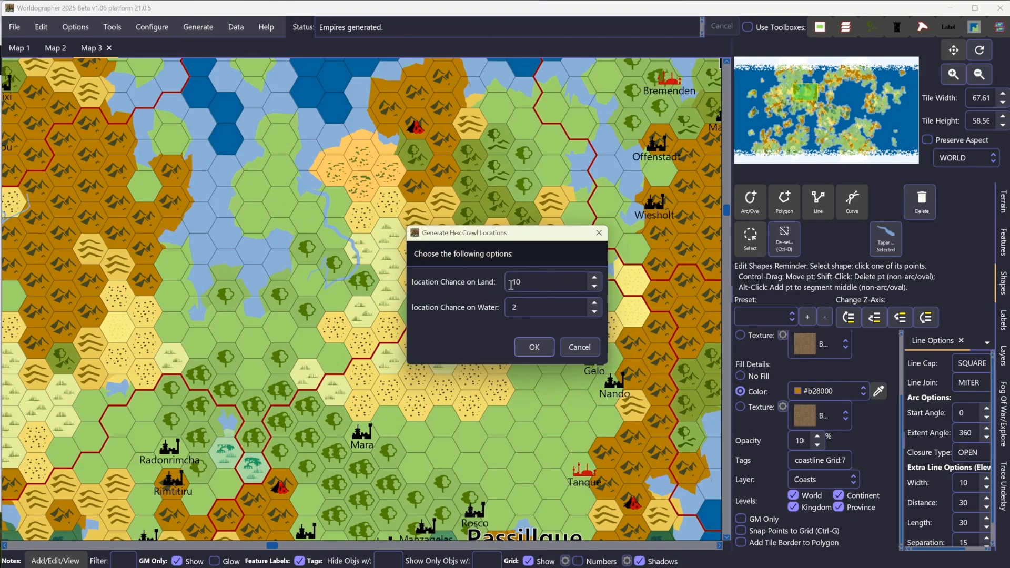
click(529, 345)
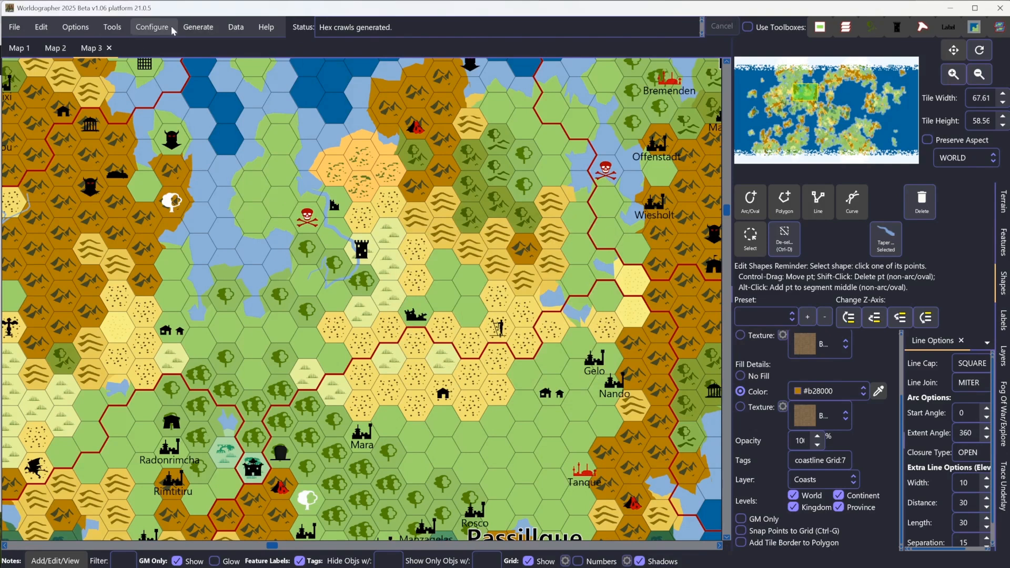
- Generate Fractal-ish roads that include villages/forts and ruins, with #1a1a1a city/town roads and #d2b48c village/ruins roads
click(200, 27)
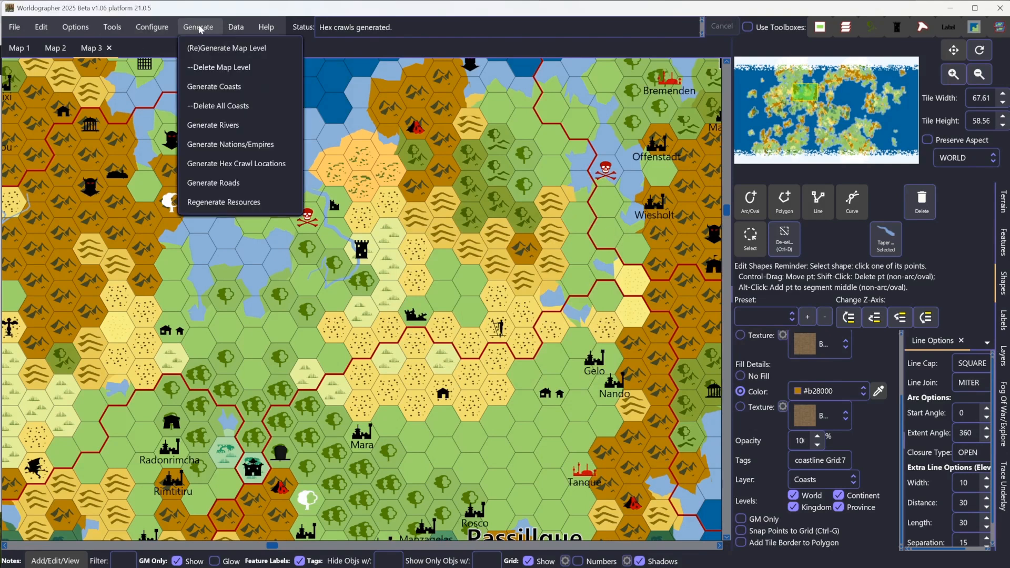
click(243, 182)
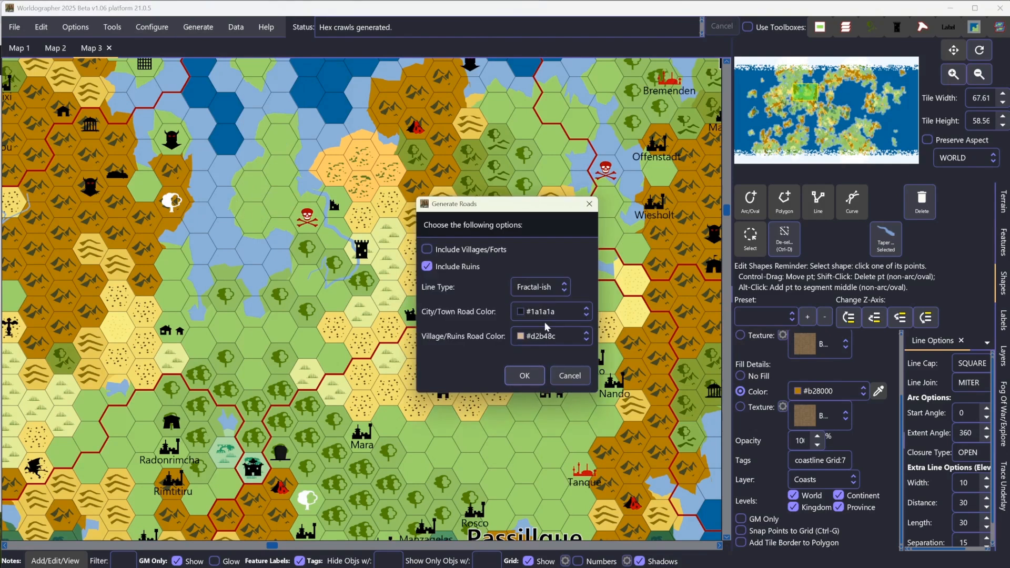
click(454, 250)
click(525, 375)
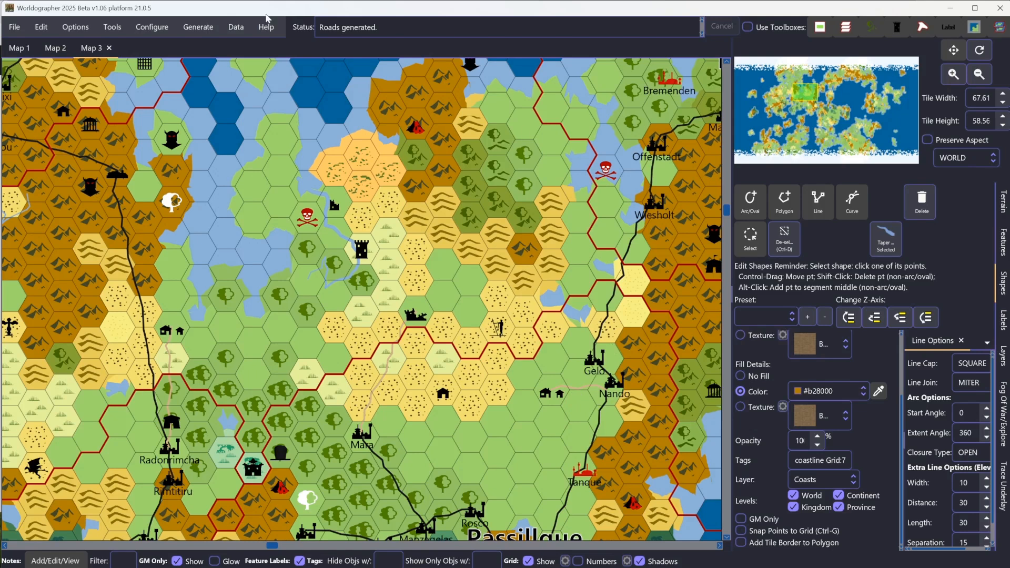
click(205, 27)
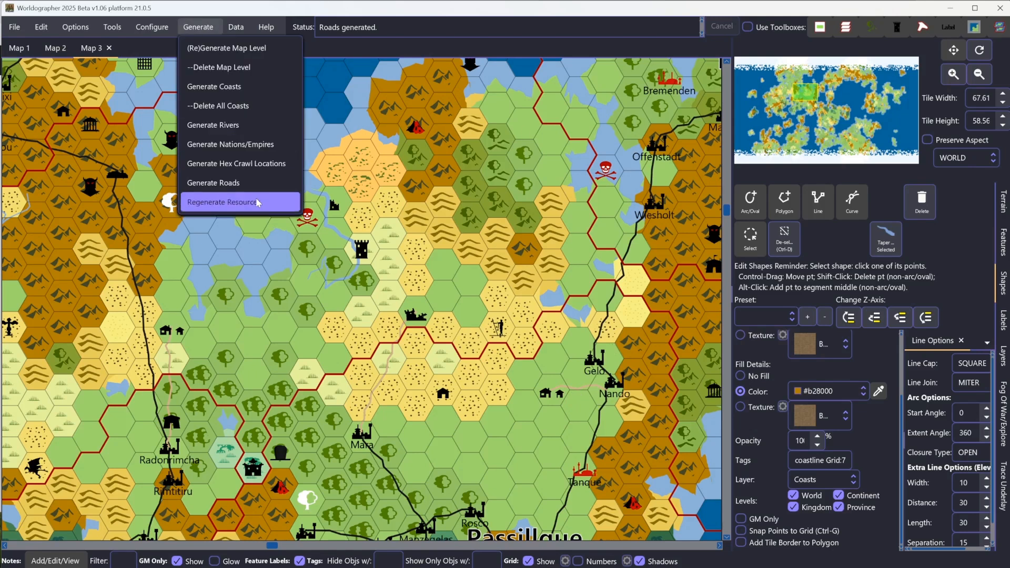
mouse_move(258, 27)
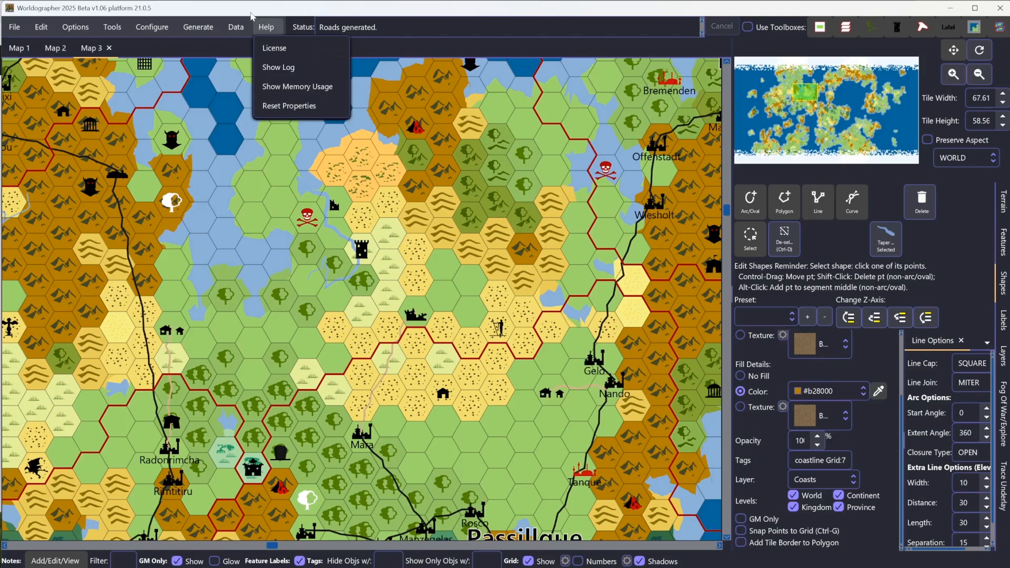
click(251, 16)
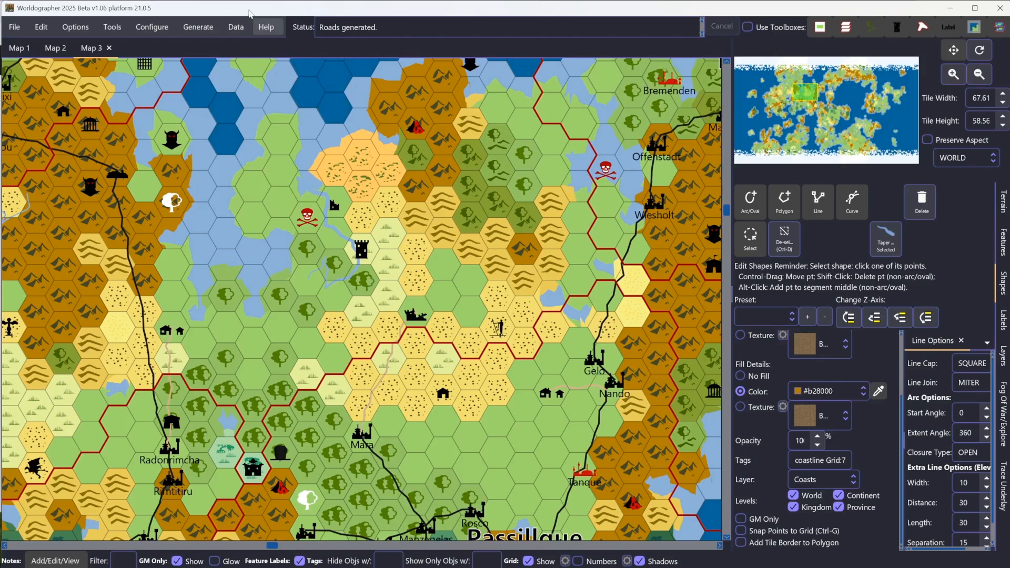
click(75, 28)
click(102, 89)
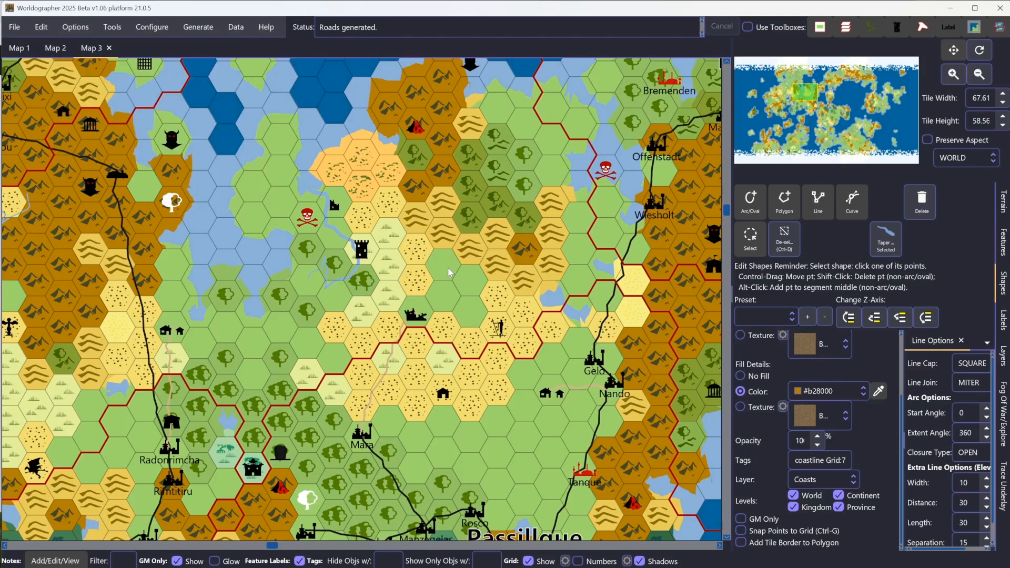
- Select the mountain hex amid the hills north of Geld to view its elevation and resource values
mouse_move(450, 272)
click(1003, 210)
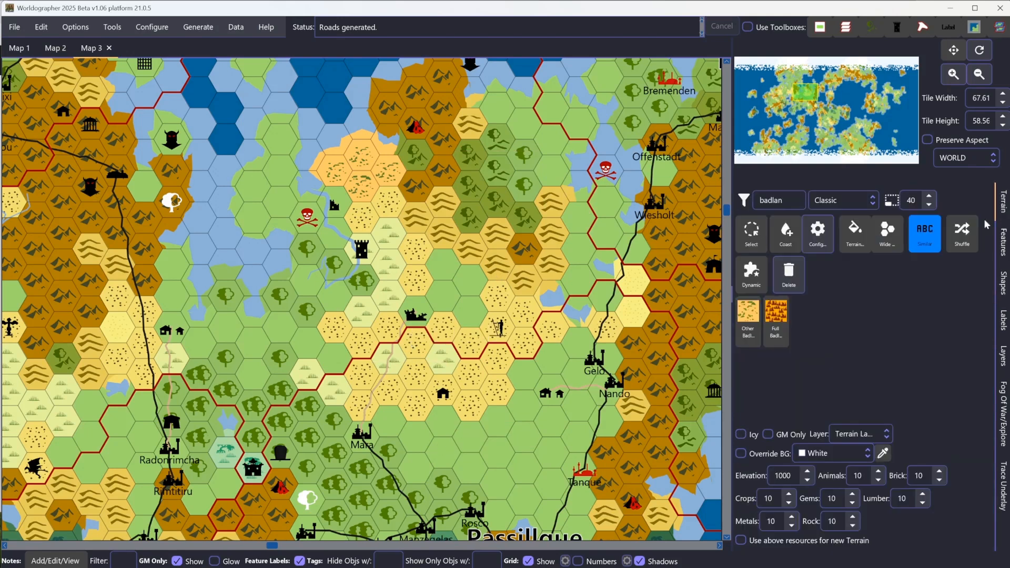
click(759, 232)
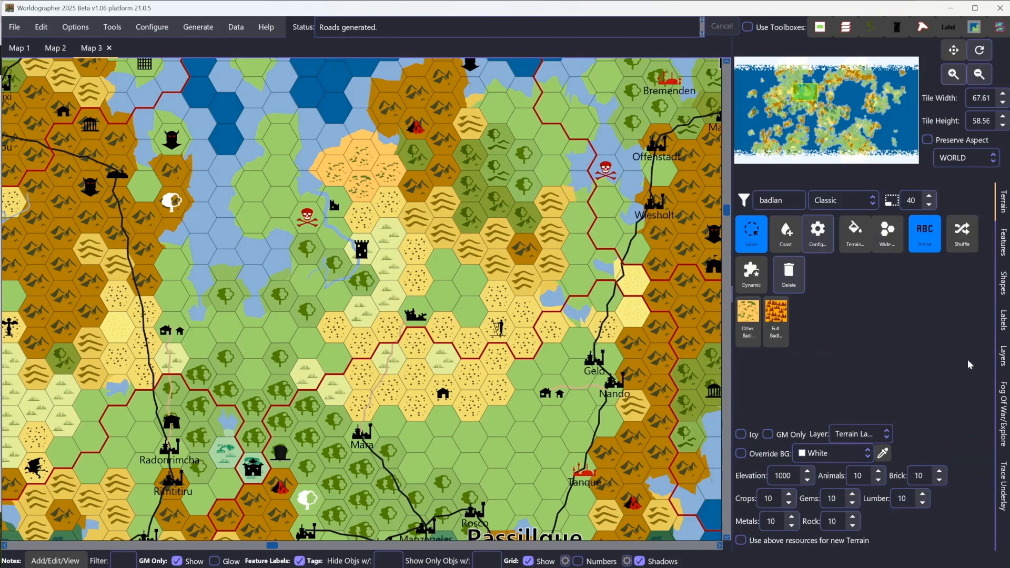
click(525, 249)
- Review the Terrain Stats for the current map level through the end of the list, and dismiss them
click(198, 27)
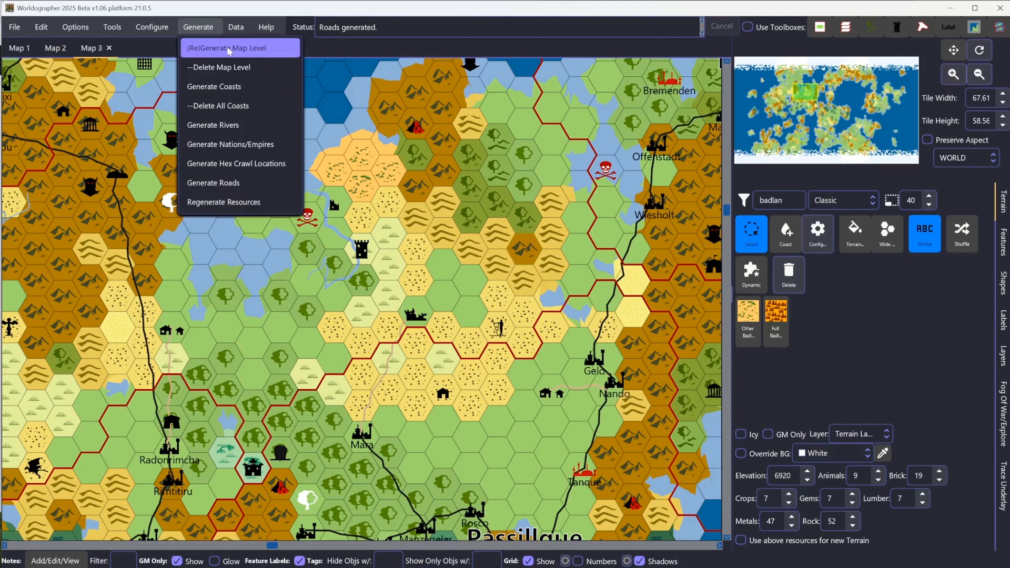
mouse_move(229, 33)
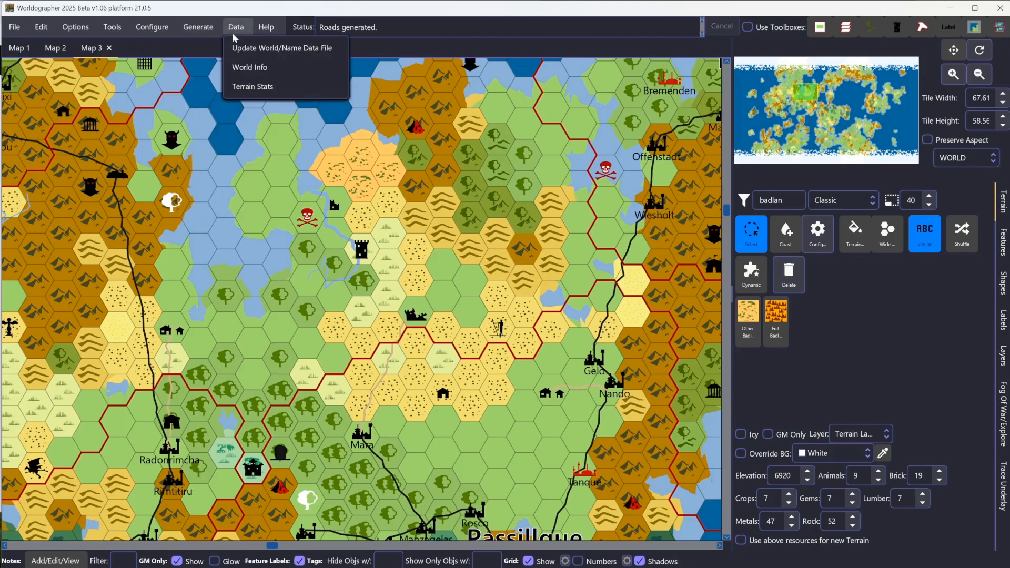
click(258, 86)
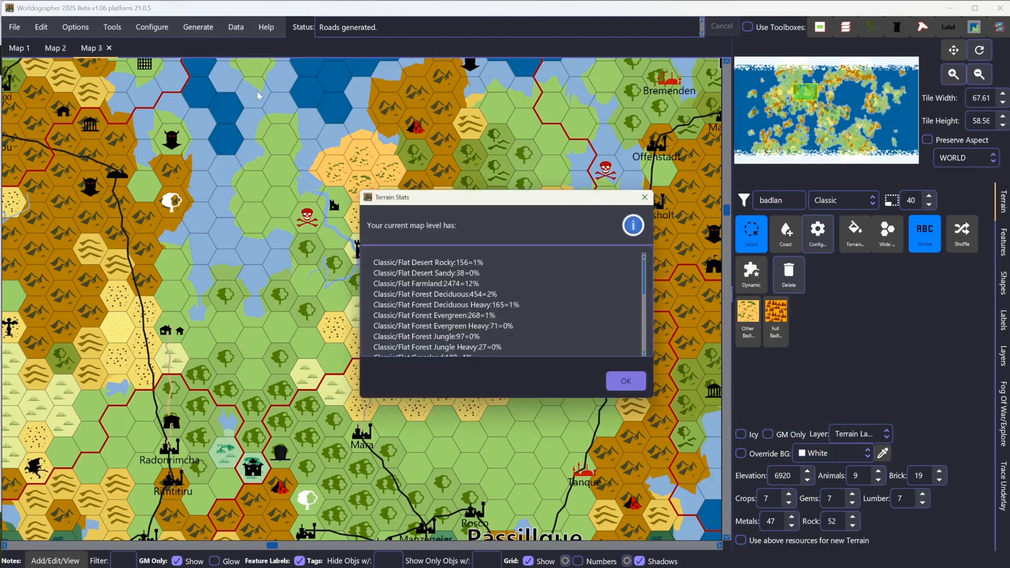
scroll(643, 250, down, 7)
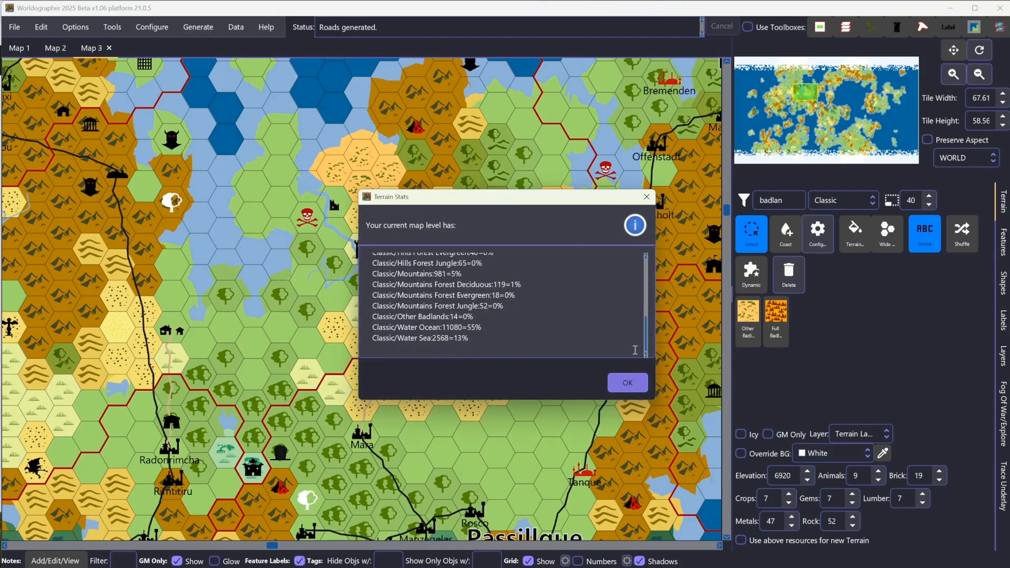
click(627, 382)
click(236, 28)
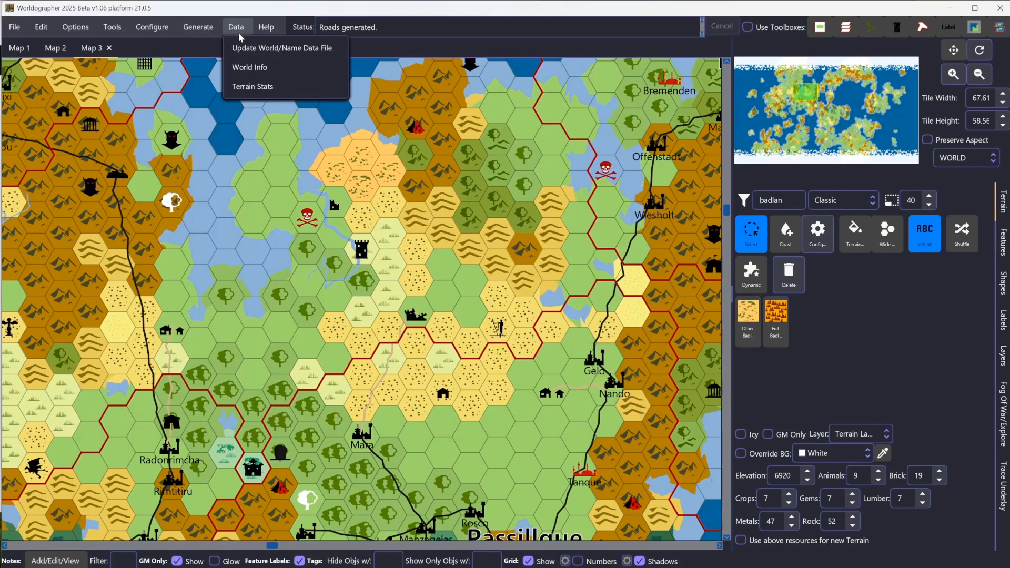
mouse_move(262, 30)
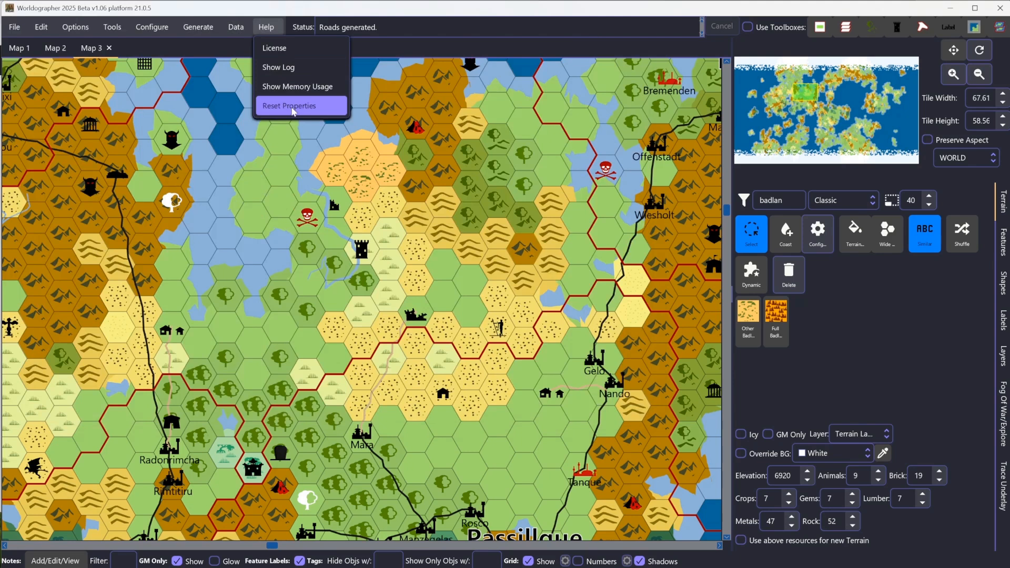
- Examine the terrain generation settings in the World/Kingdom setup for a new map, and close it without generating
click(19, 29)
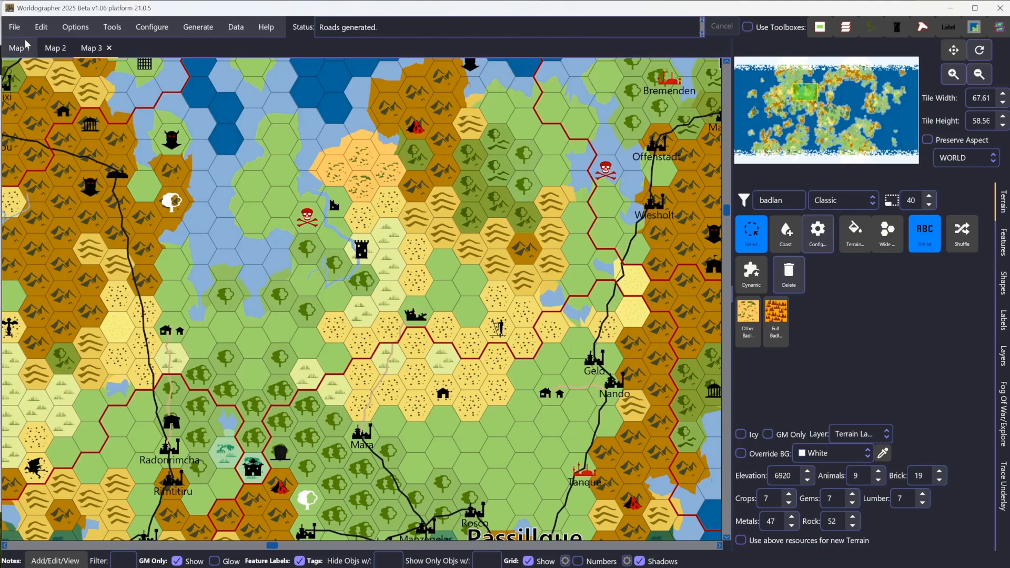
click(14, 30)
click(26, 46)
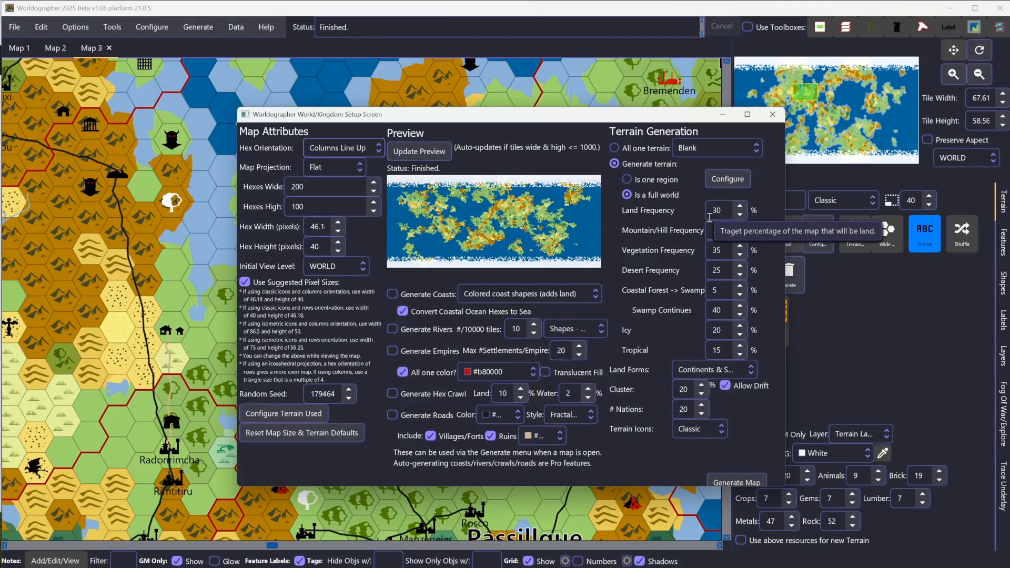
click(772, 114)
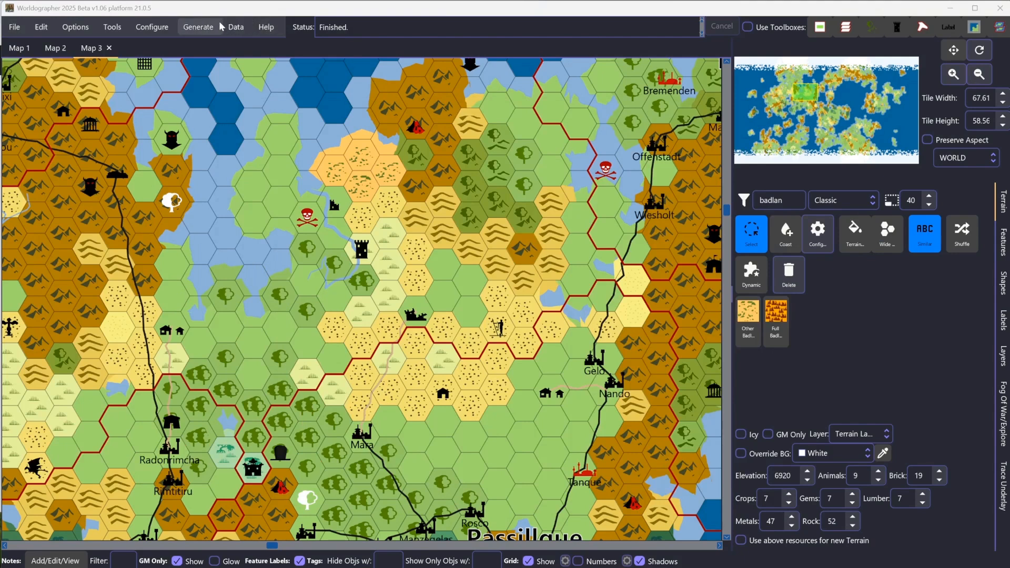
click(266, 27)
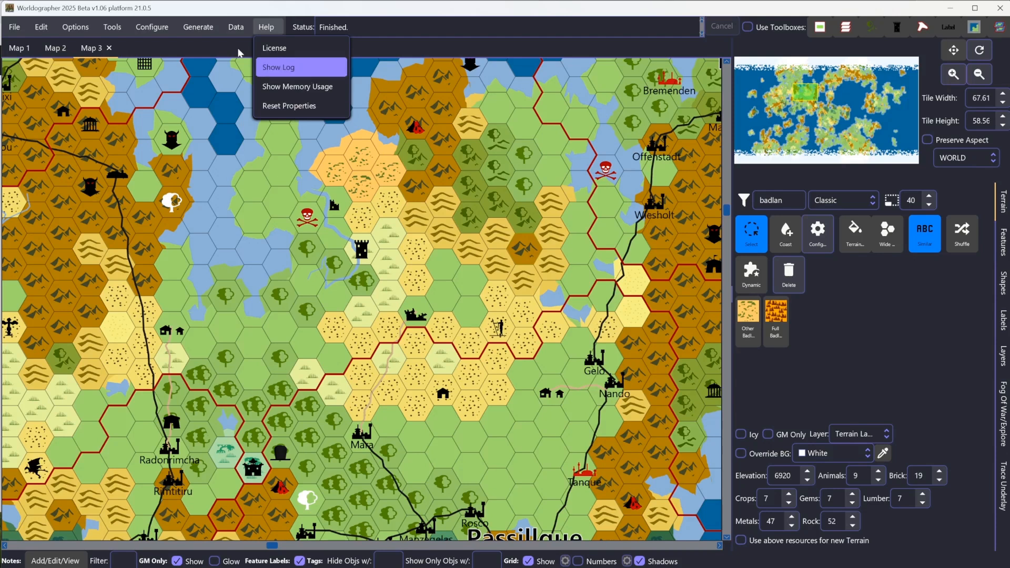
mouse_move(163, 31)
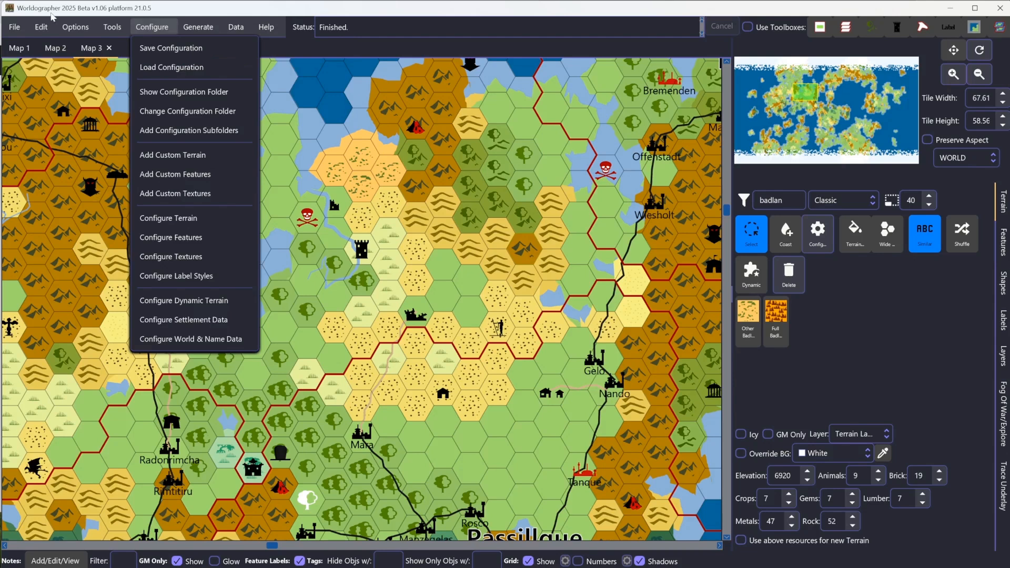
mouse_move(15, 27)
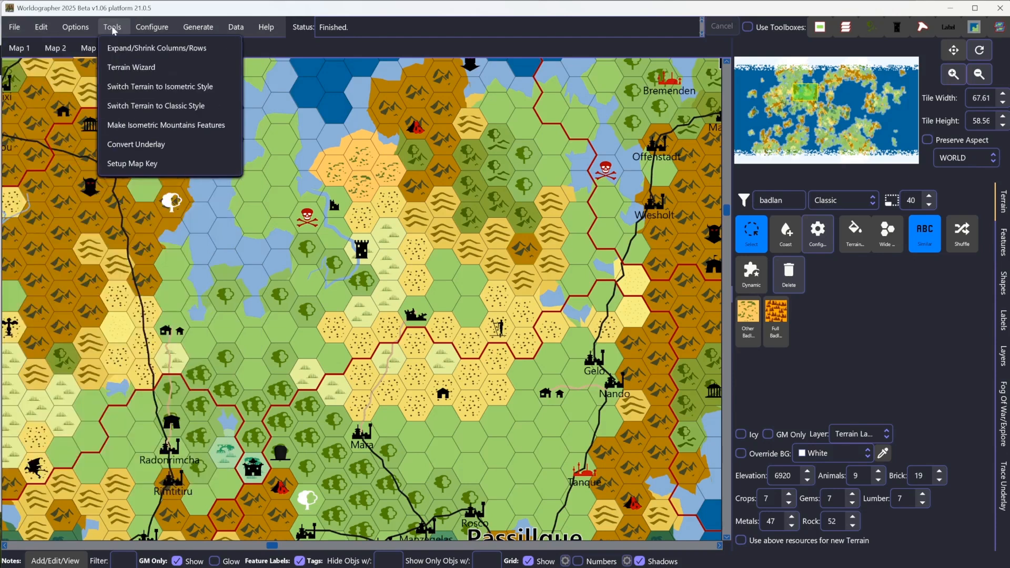